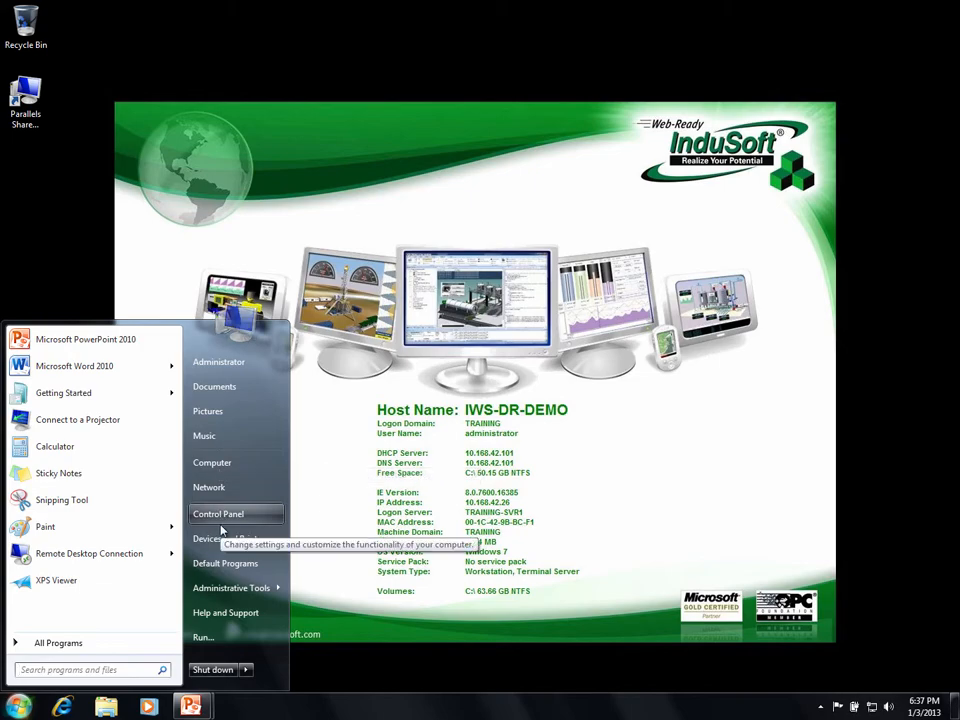
Open 'Turn Windows features on or off' from Control Panel's Programs category.
left_click(222, 512)
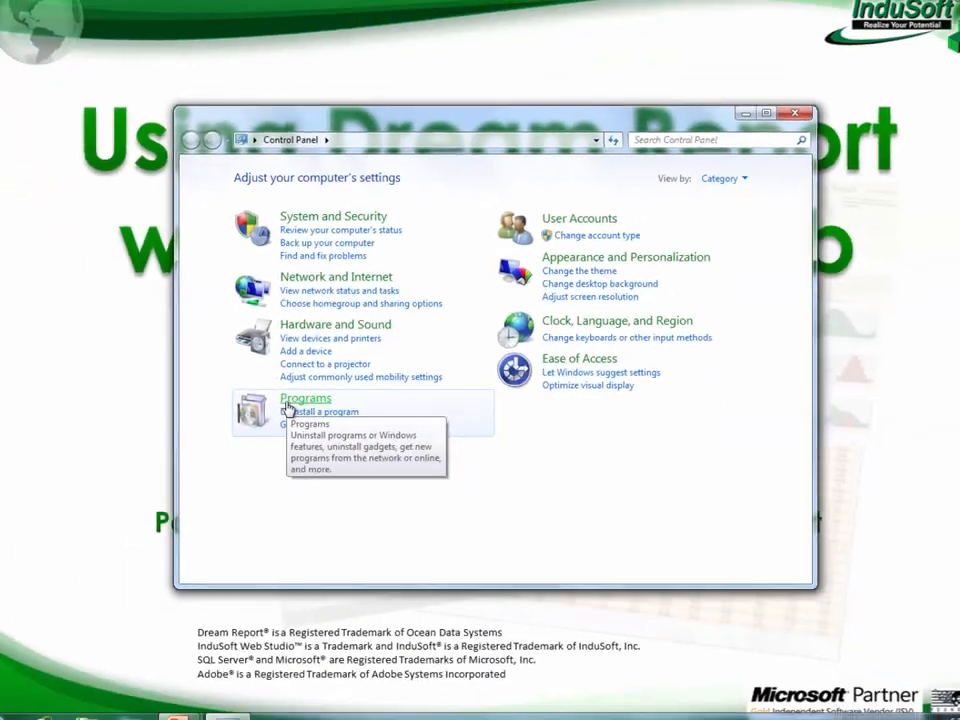
left_click(288, 404)
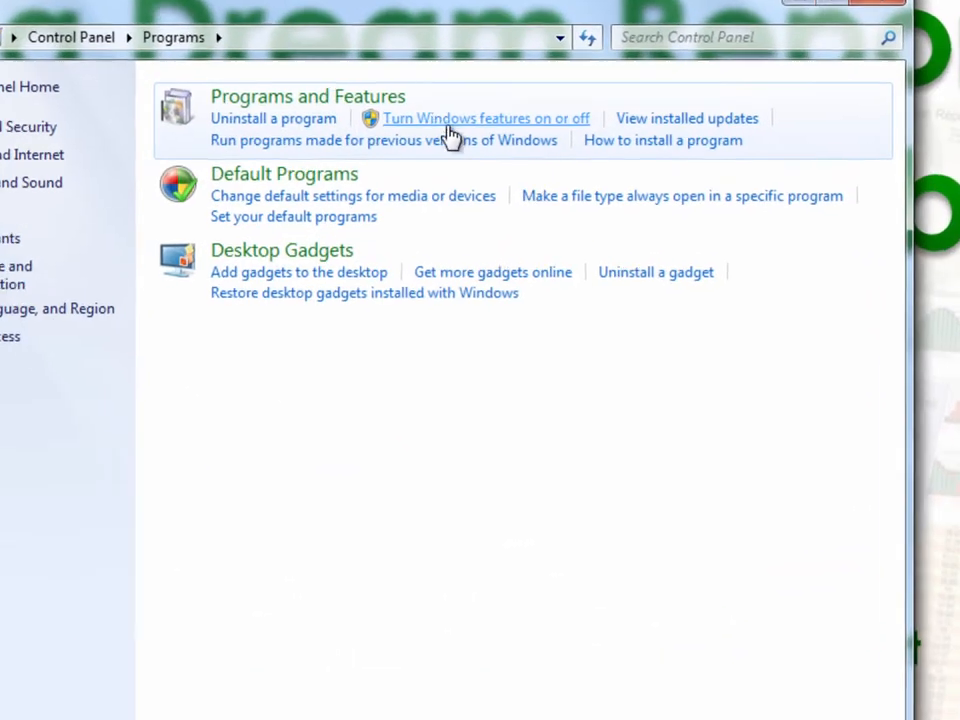
left_click(507, 207)
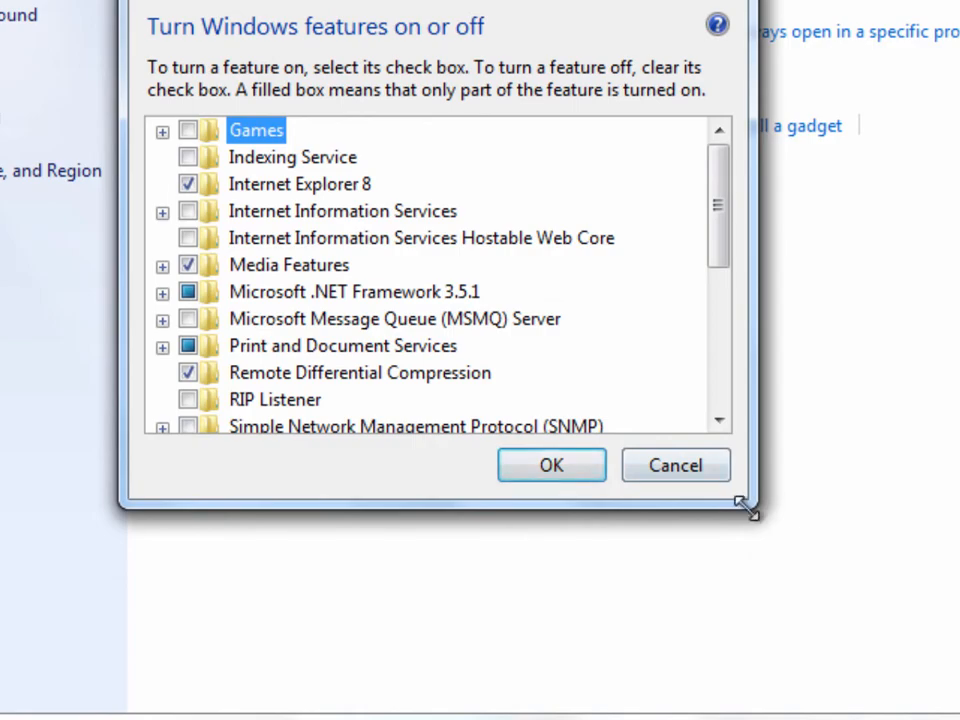
Enable IIS 6 Management Compatibility, IIS Management Console, Scripts and Tools, and Management Service.
left_click_drag(745, 505, 959, 719)
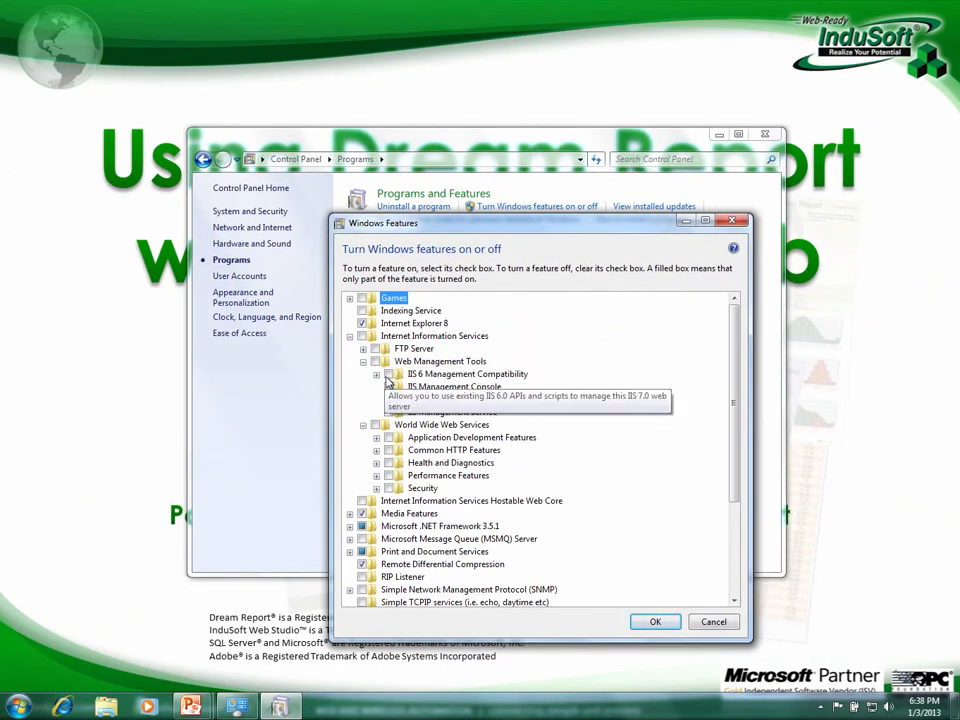
left_click(388, 375)
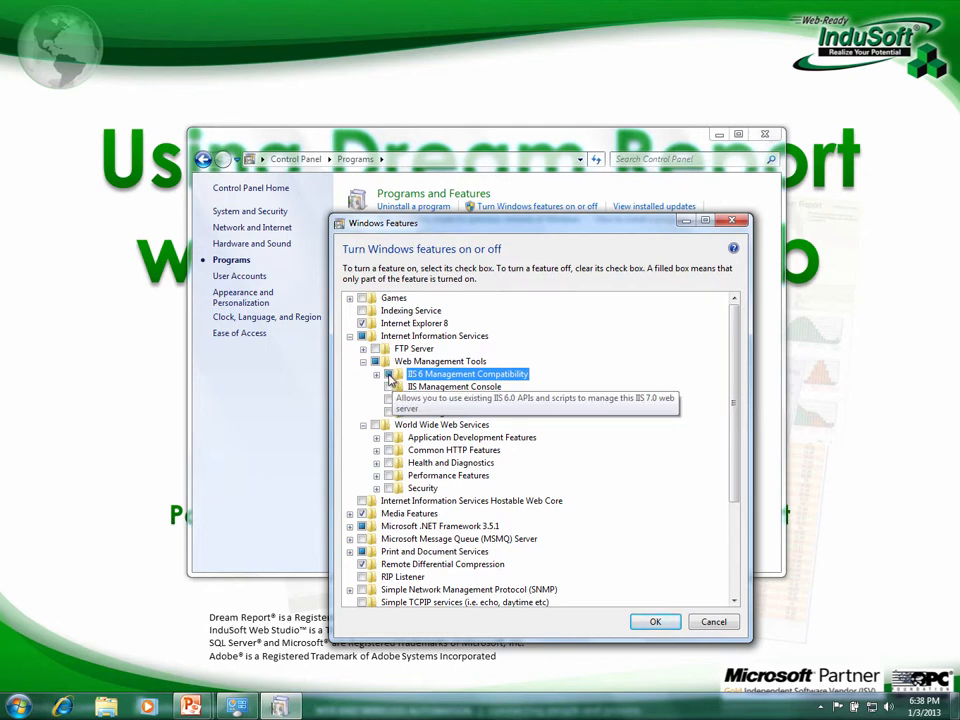
left_click(377, 375)
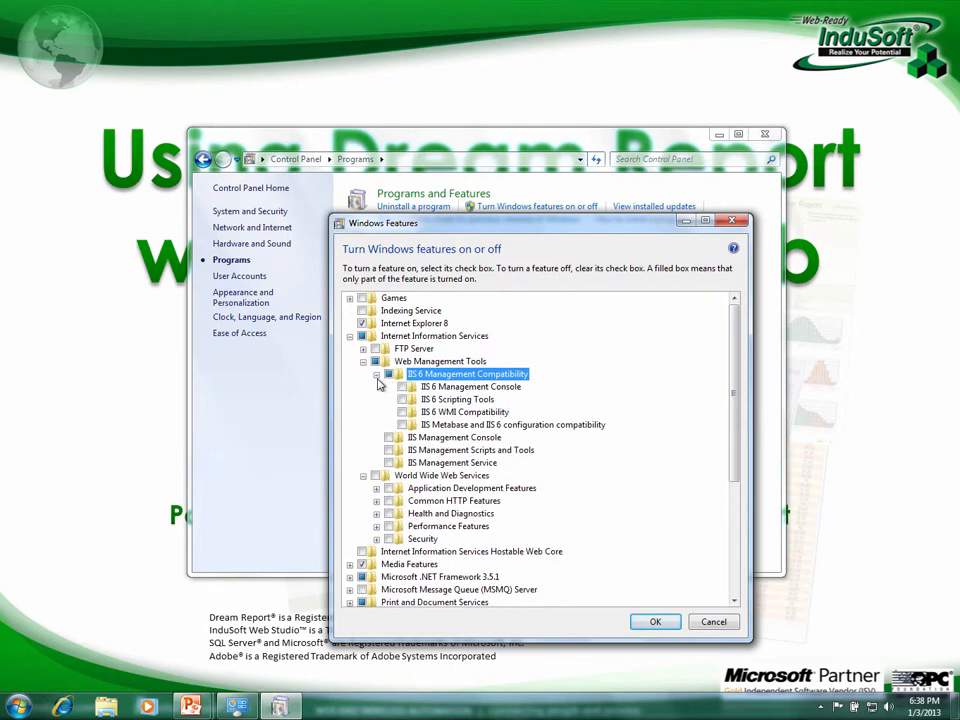
left_click(401, 387)
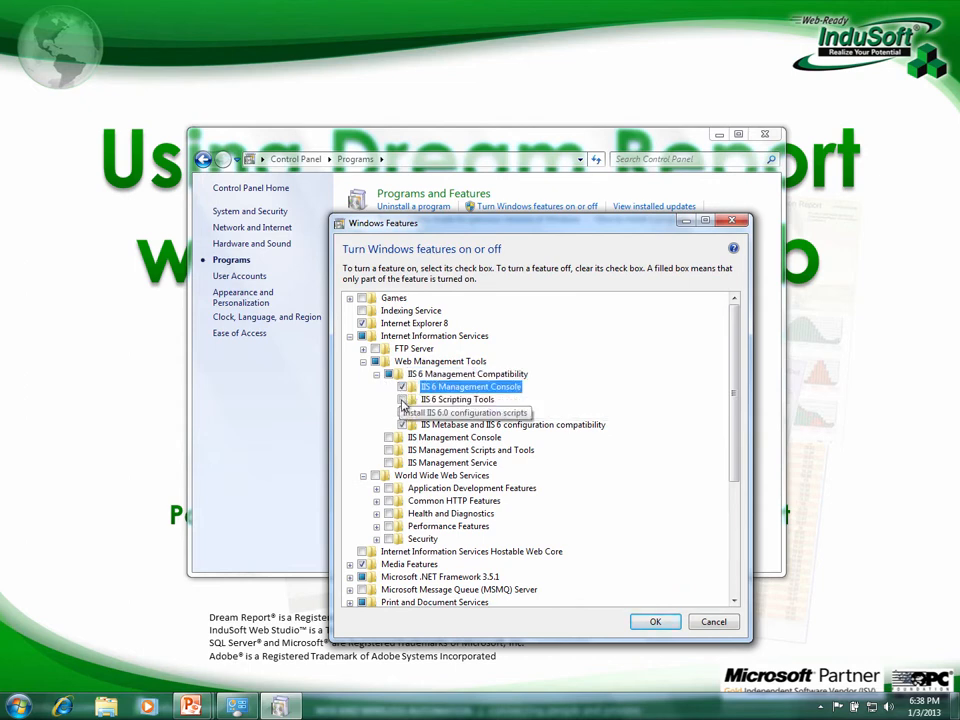
left_click(402, 399)
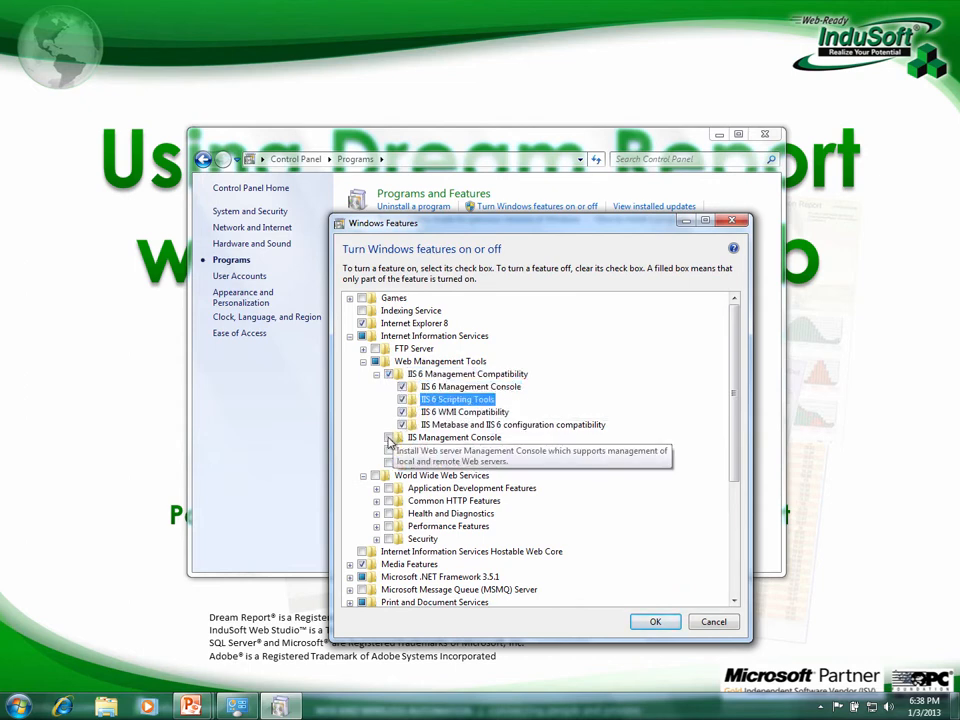
left_click(389, 437)
left_click(389, 450)
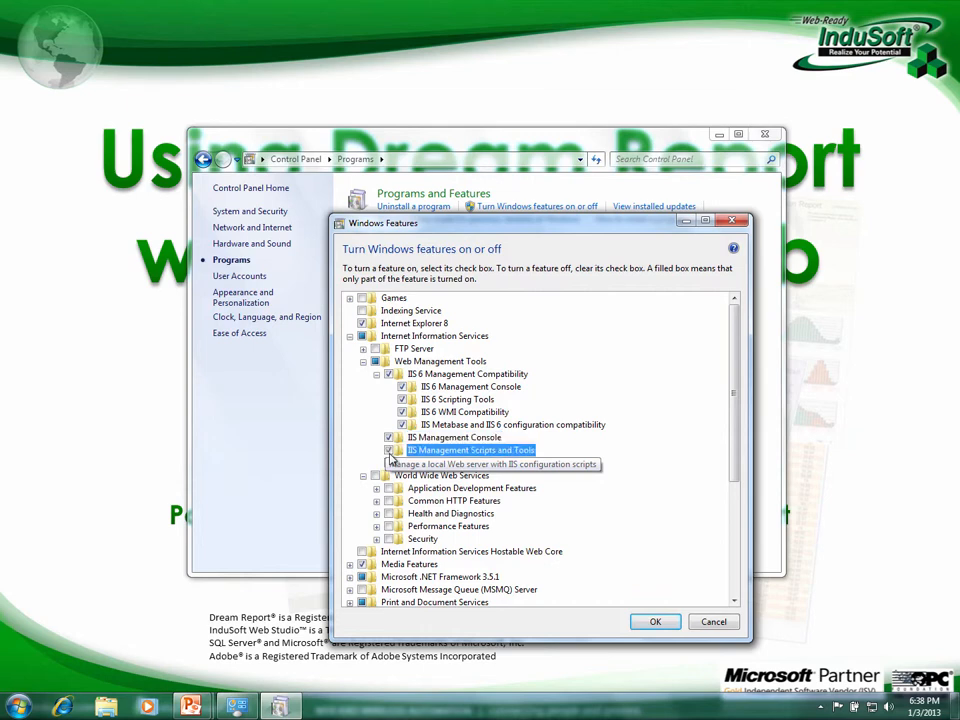
left_click(389, 463)
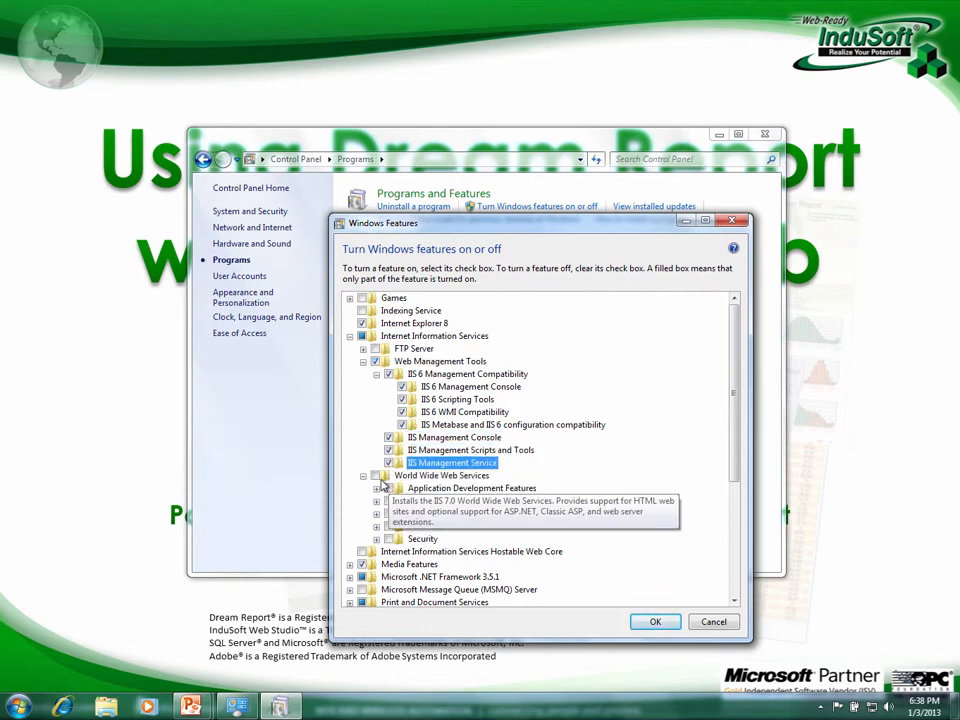
Enable .NET Extensibility, ASP, ASP.NET, CGI and Server-Side Includes, then apply the changes.
left_click(375, 476)
left_click(376, 488)
left_click(402, 500)
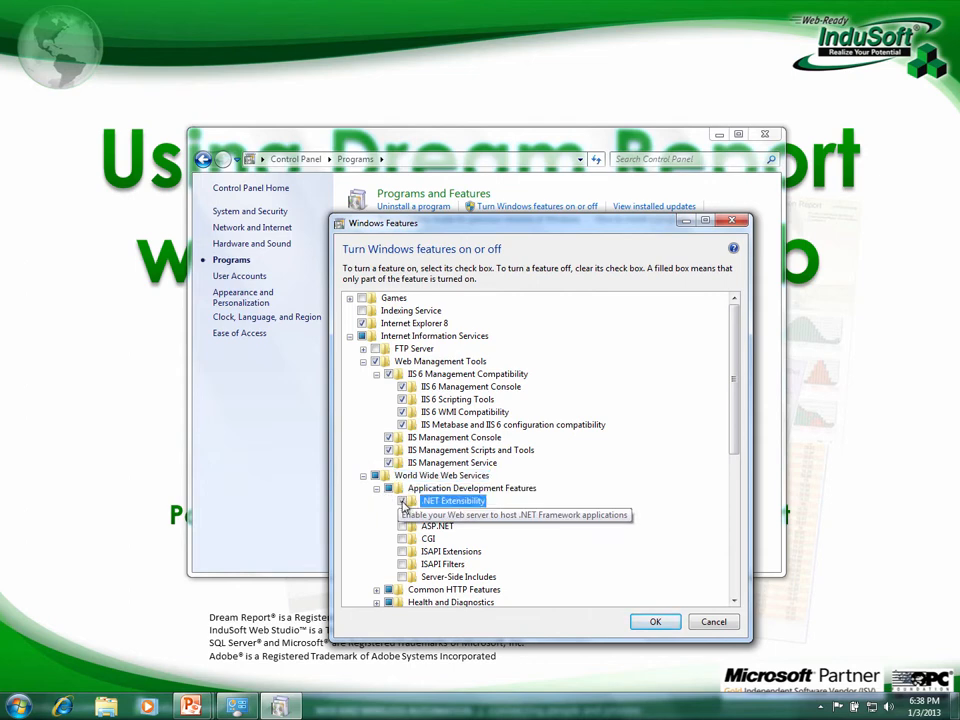
left_click(402, 513)
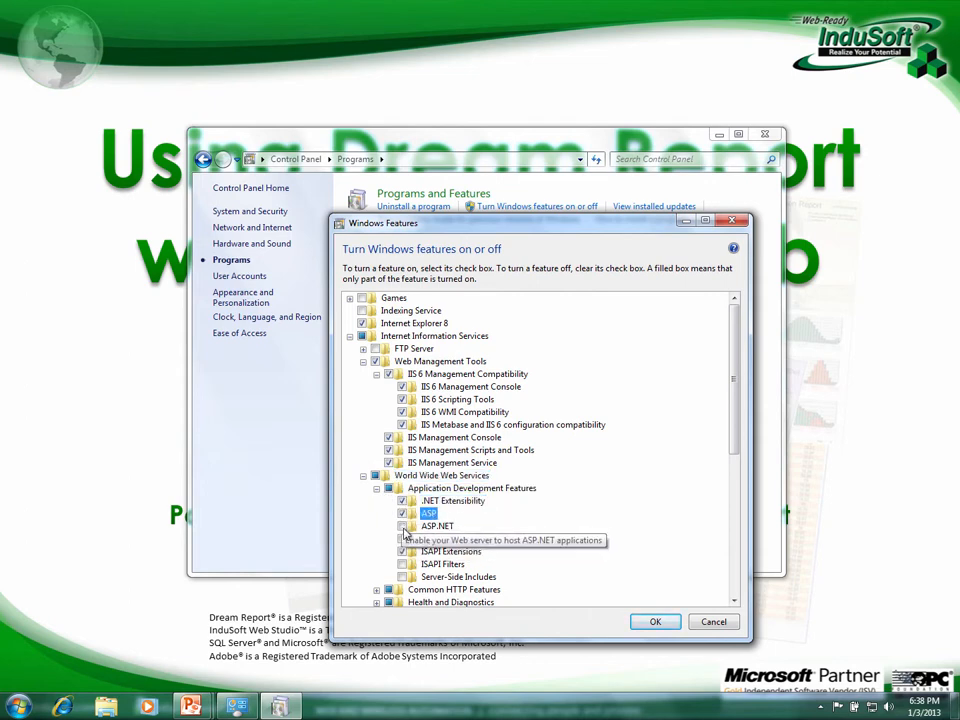
left_click(402, 526)
left_click(402, 538)
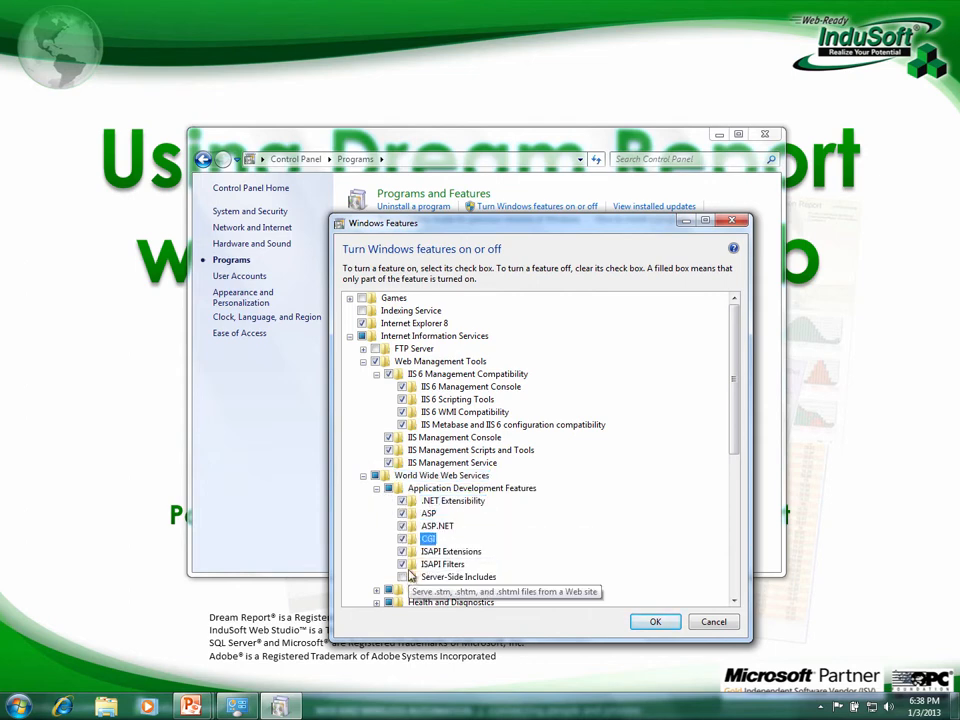
left_click(402, 577)
scroll(574, 540, "down", 2)
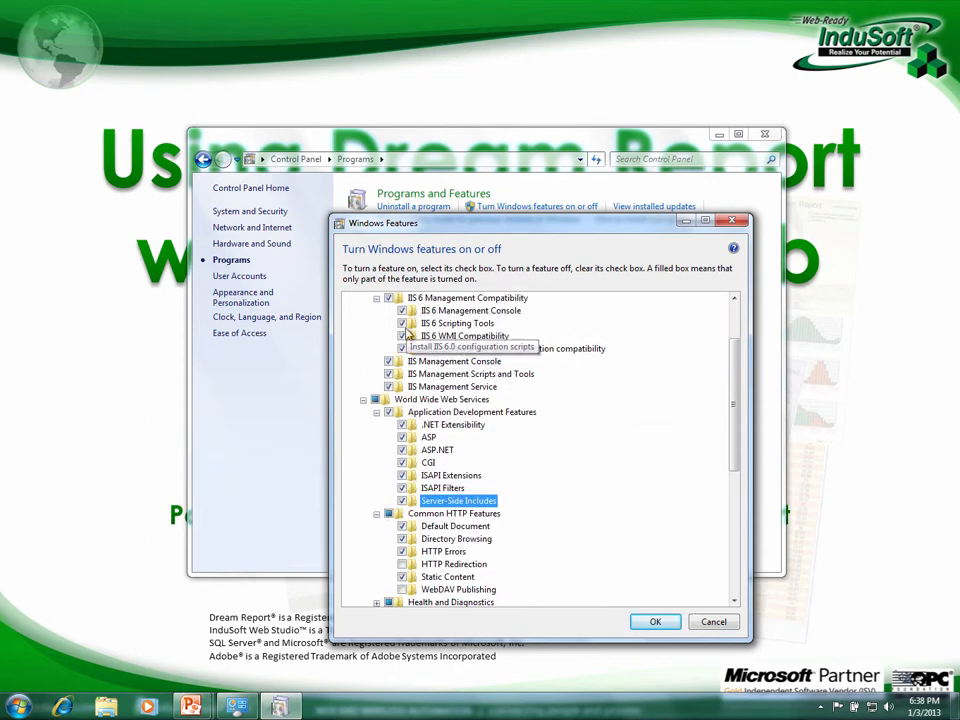
left_click(655, 625)
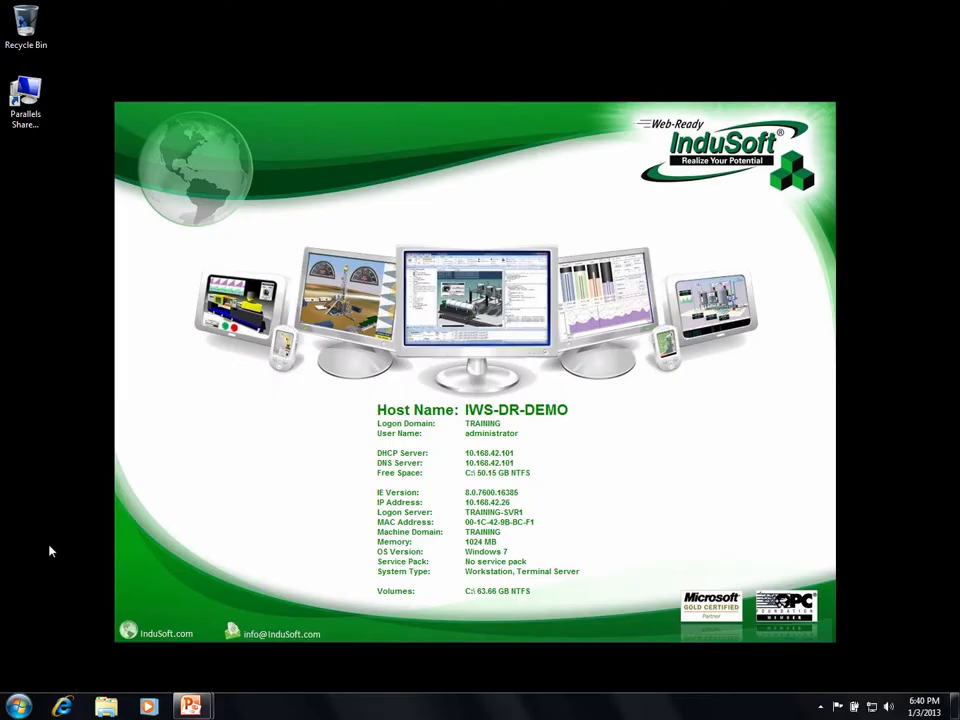
Launch Microsoft Excel 2010 from the Start menu's Microsoft Office folder.
left_click(17, 704)
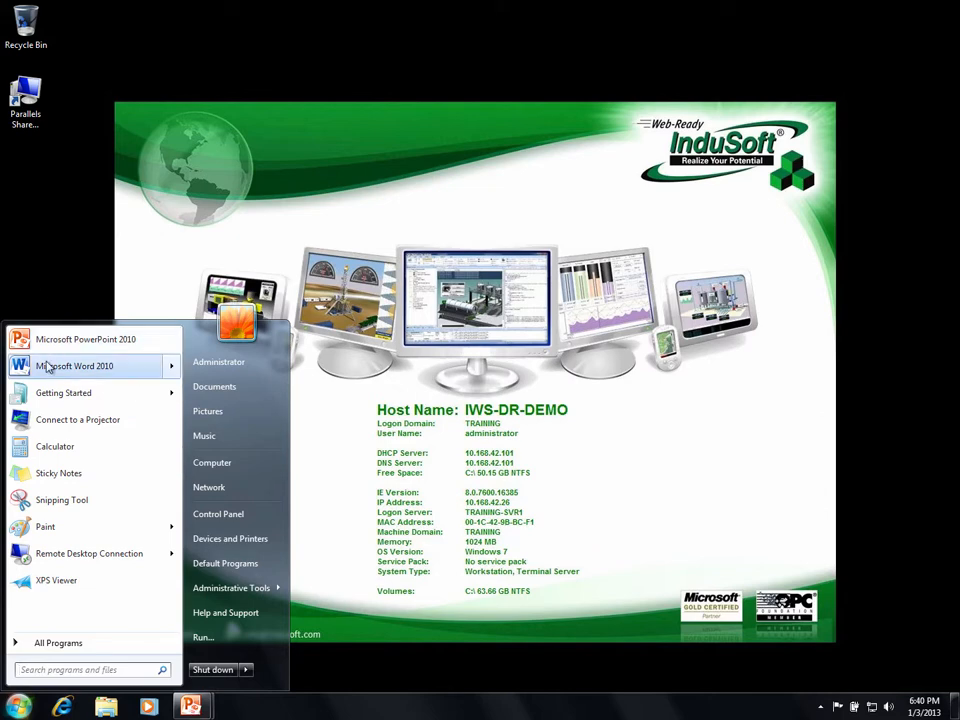
left_click(55, 644)
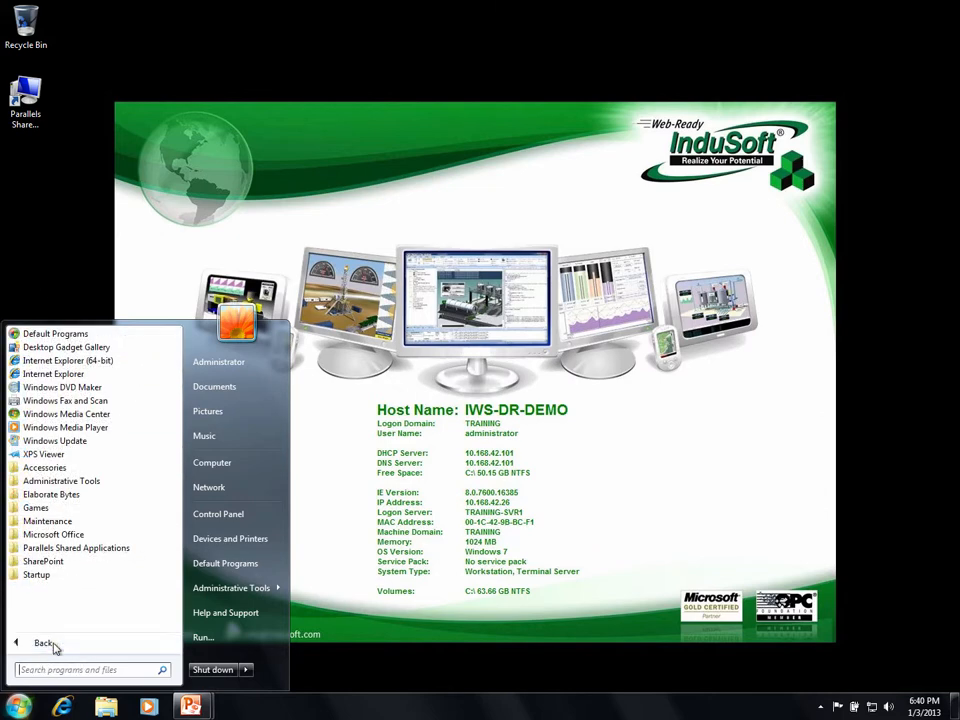
left_click(18, 536)
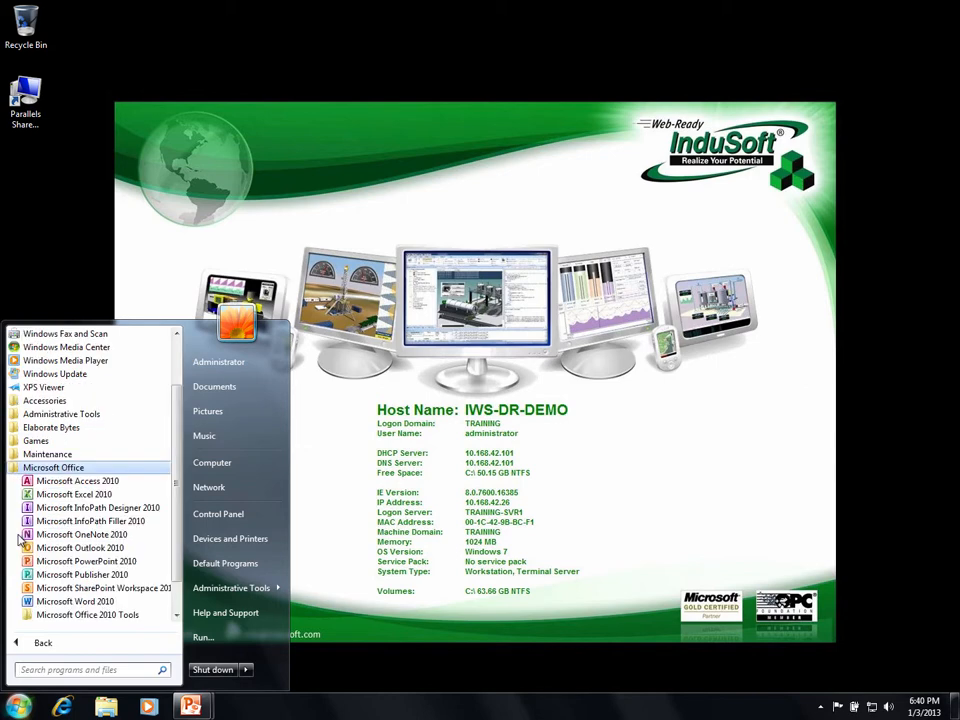
left_click(54, 499)
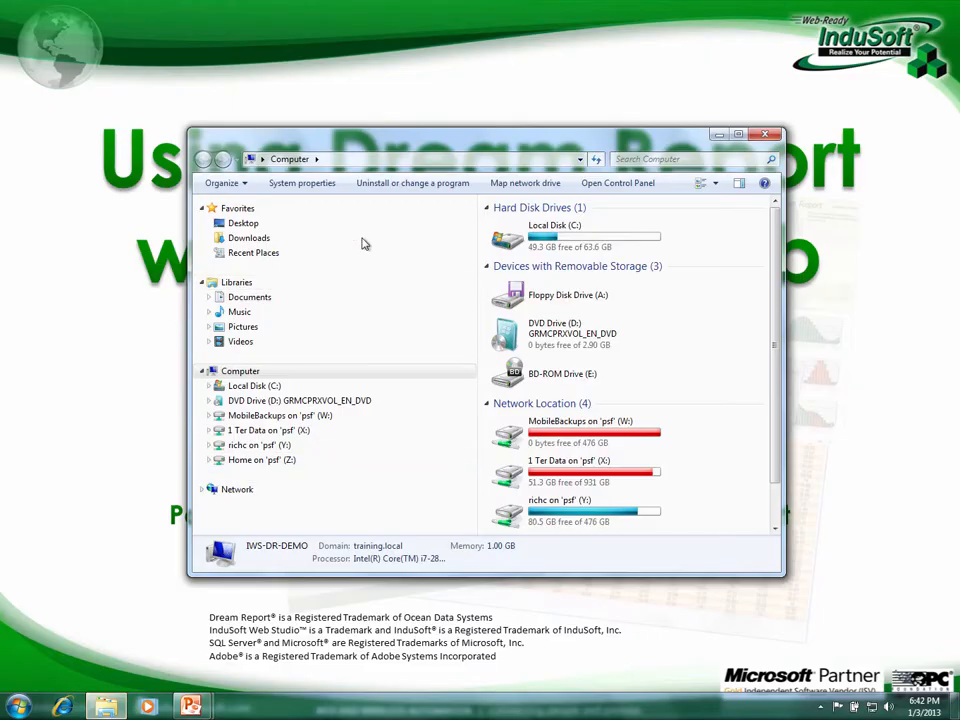
Run the AdbeRdr11000_en_US installer from X:\Software\Adobe Reader XI.
left_click(208, 431)
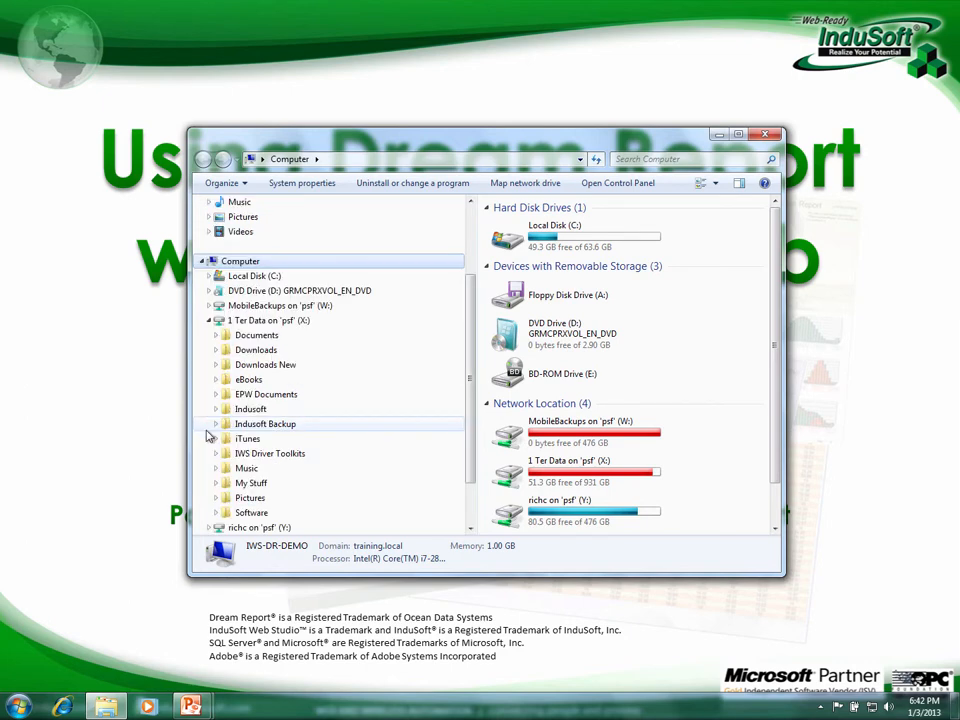
left_click(233, 514)
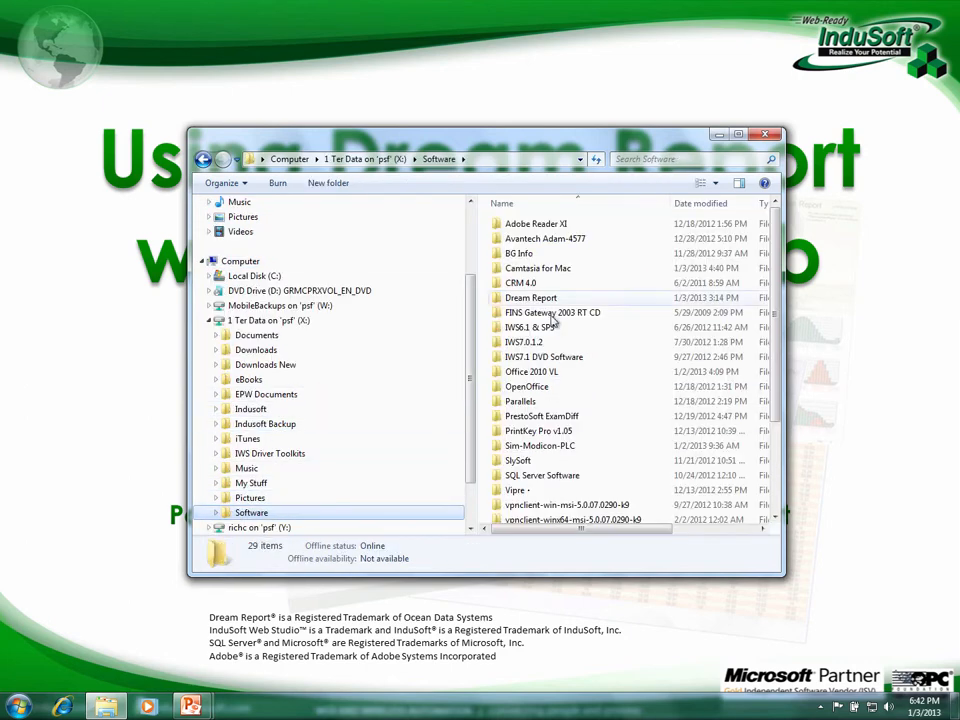
left_click(502, 225)
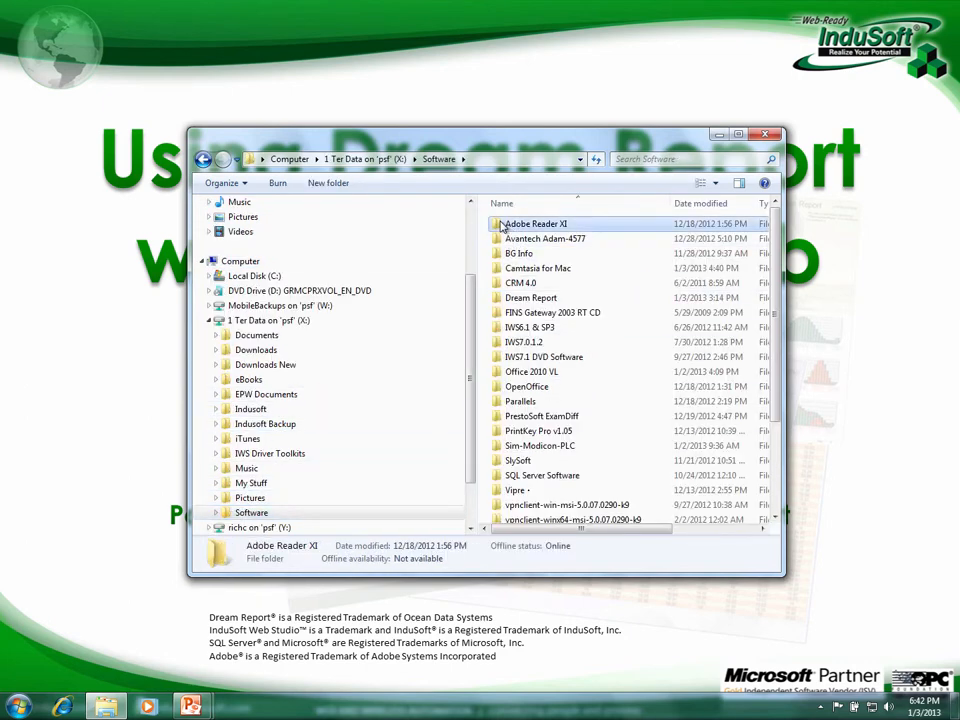
double_click(502, 225)
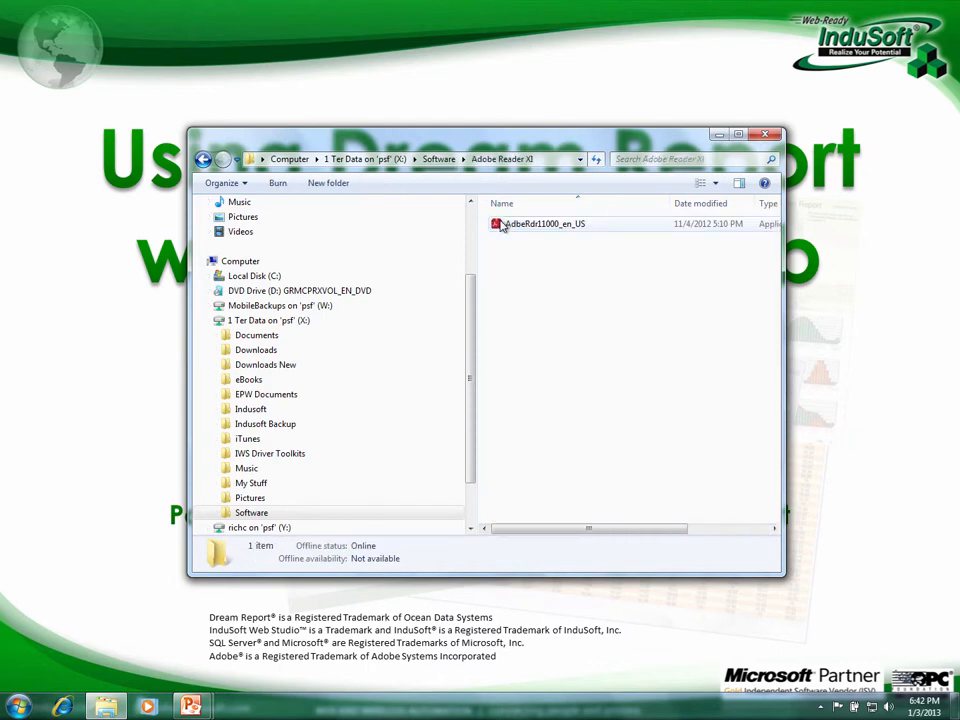
left_click(510, 225)
double_click(510, 225)
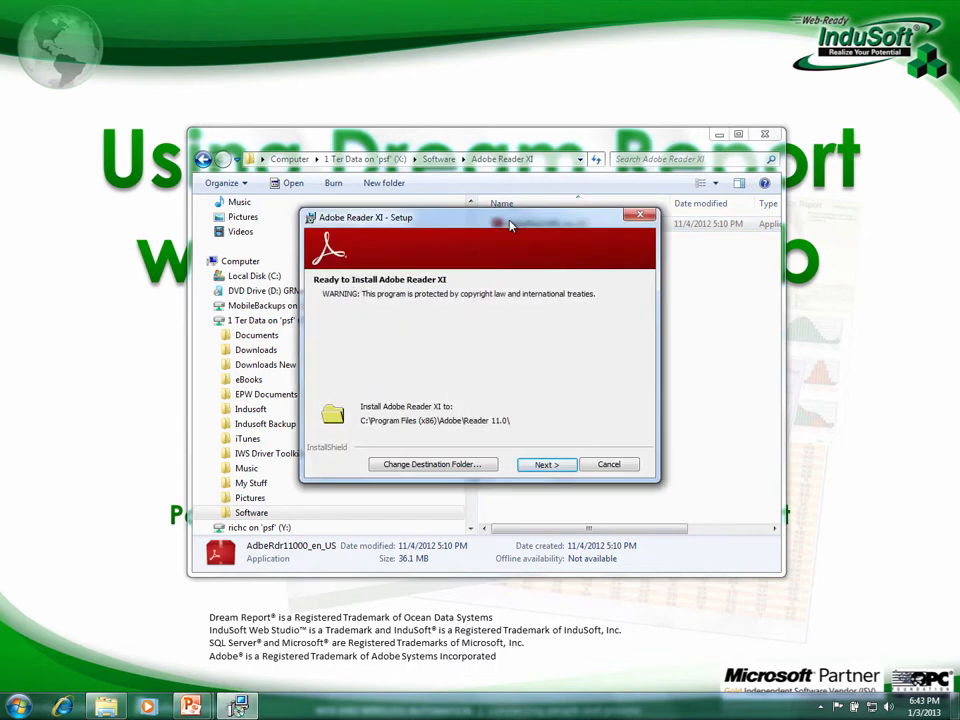
Install Adobe Reader XI with manual update checking and close the finished setup.
left_click(542, 466)
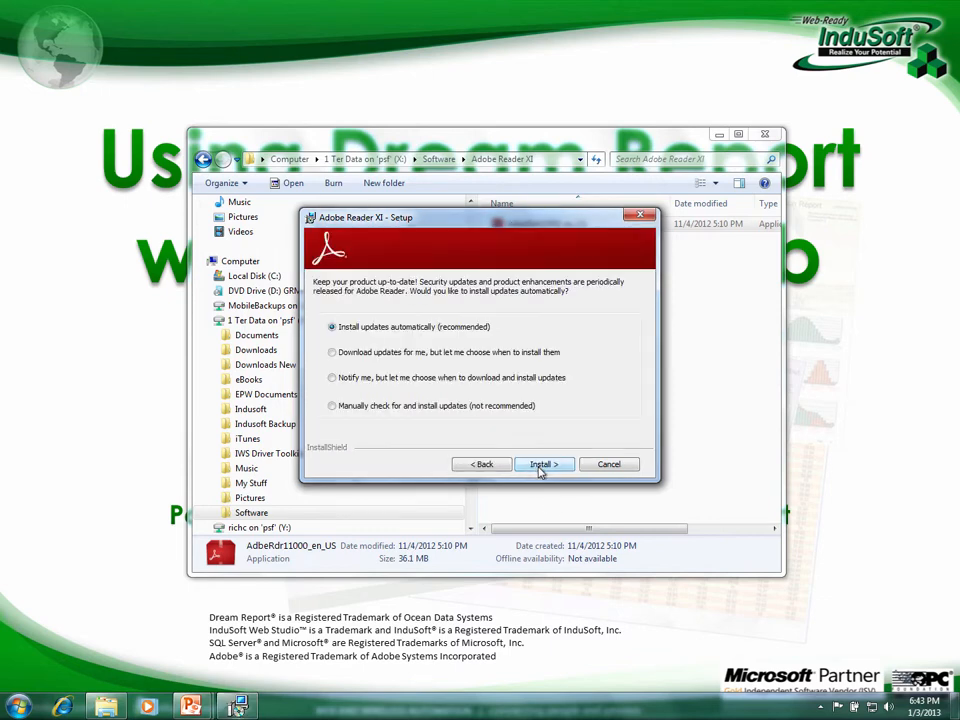
left_click(332, 406)
left_click(544, 464)
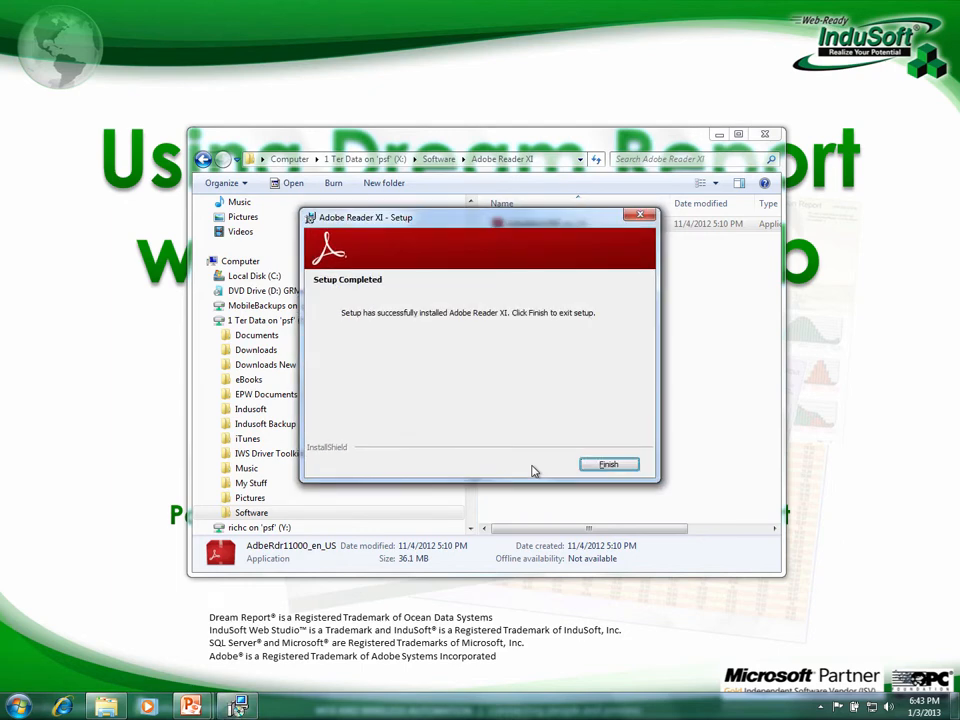
left_click(600, 466)
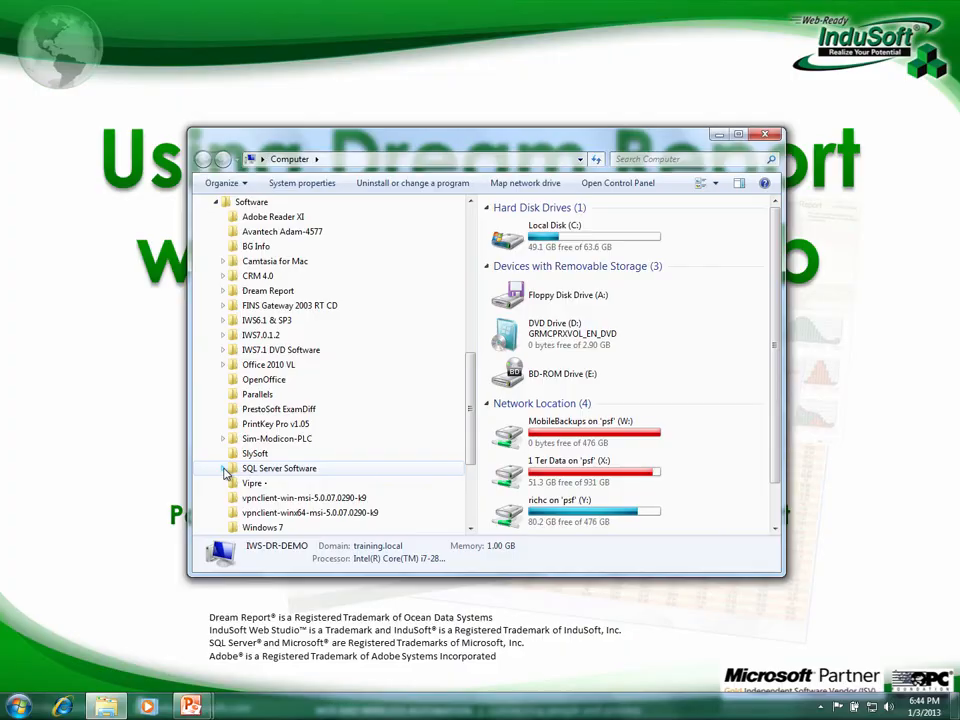
Run SQL2008EXPRWT_x64_ENU from SQL Server Software\SQL 2008 R2 Express, then close Explorer.
left_click(223, 484)
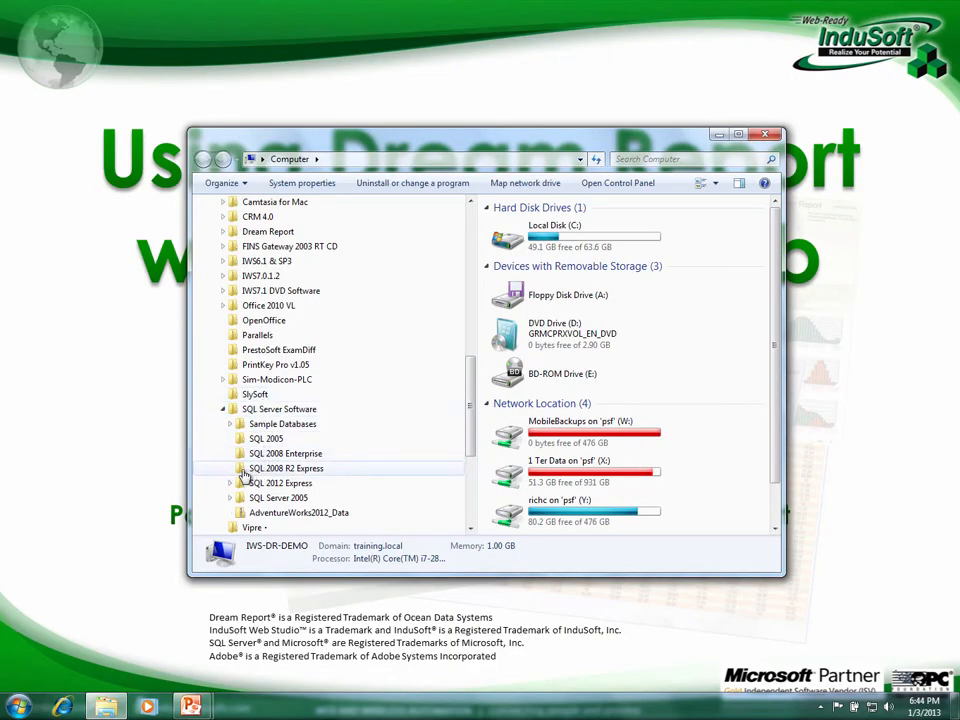
left_click(262, 468)
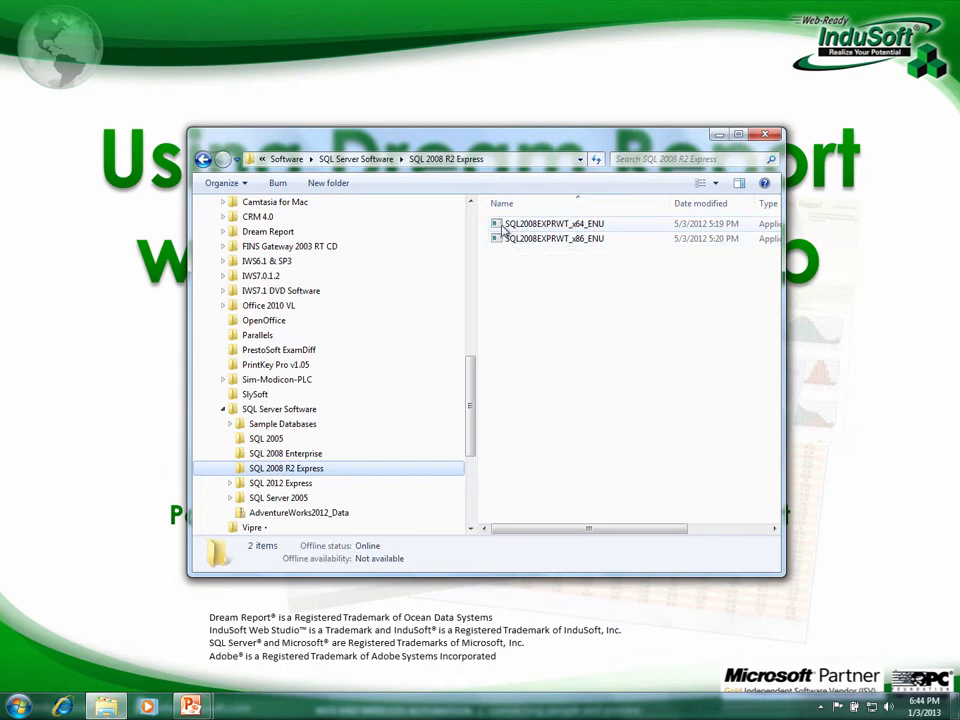
double_click(540, 224)
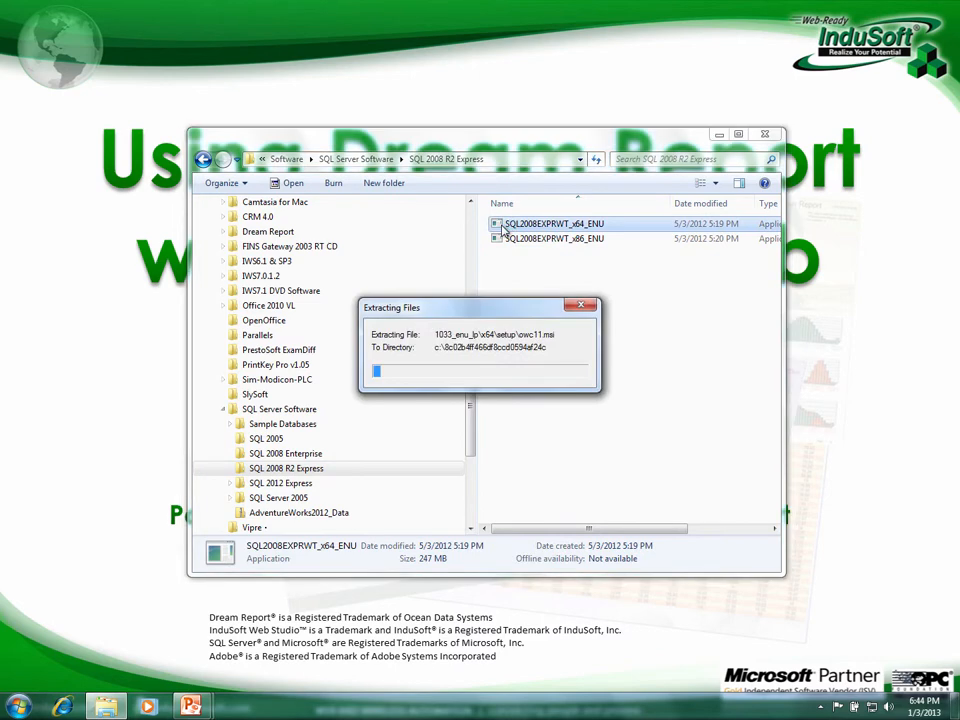
left_click(762, 137)
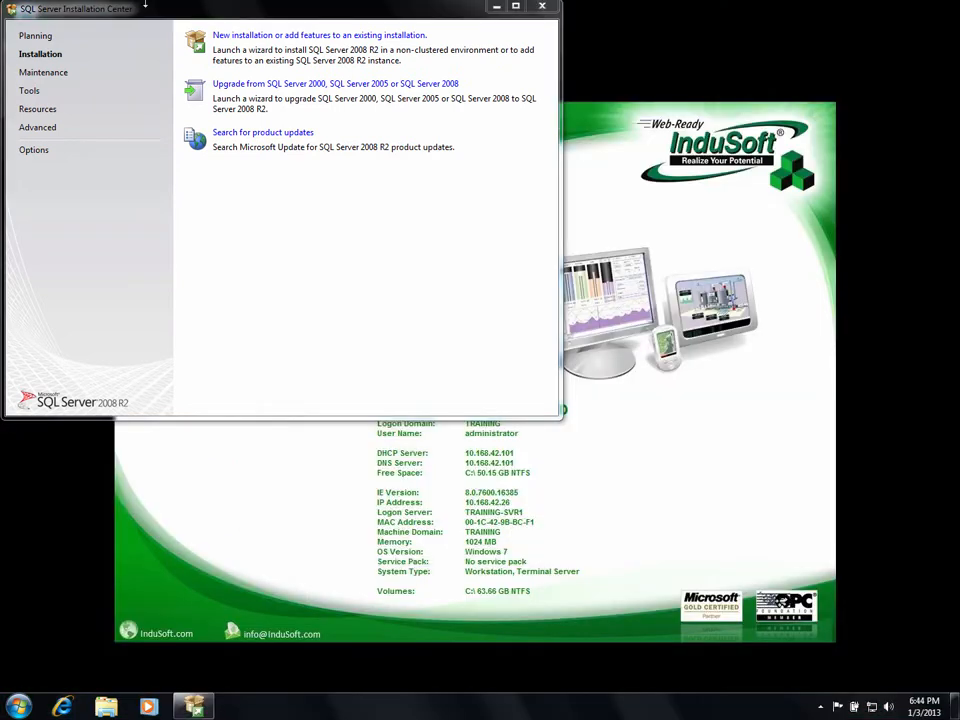
Center the Installation Center and choose 'New installation or add features to an existing installation'.
left_click_drag(128, 11, 253, 96)
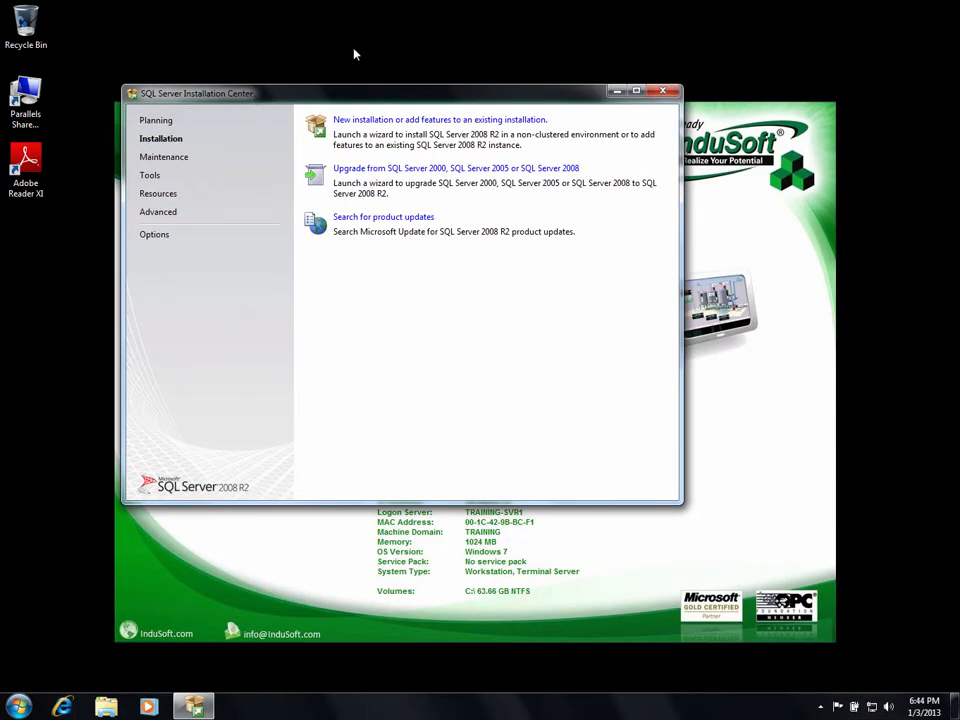
left_click(372, 120)
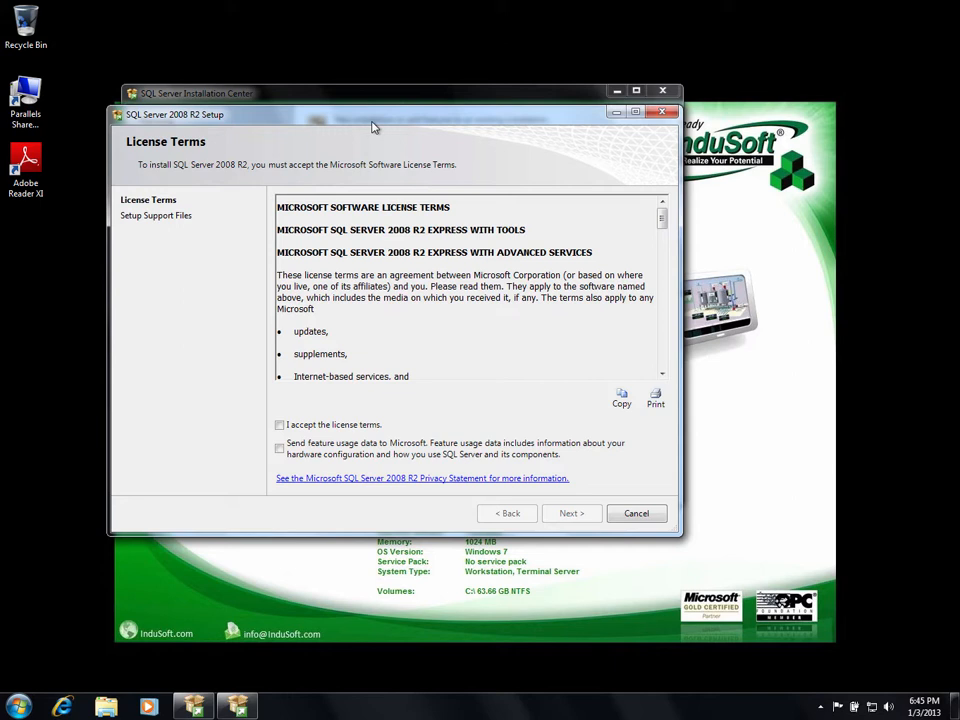
Accept the license terms, select all features, and keep the SQLExpress named instance.
left_click(280, 425)
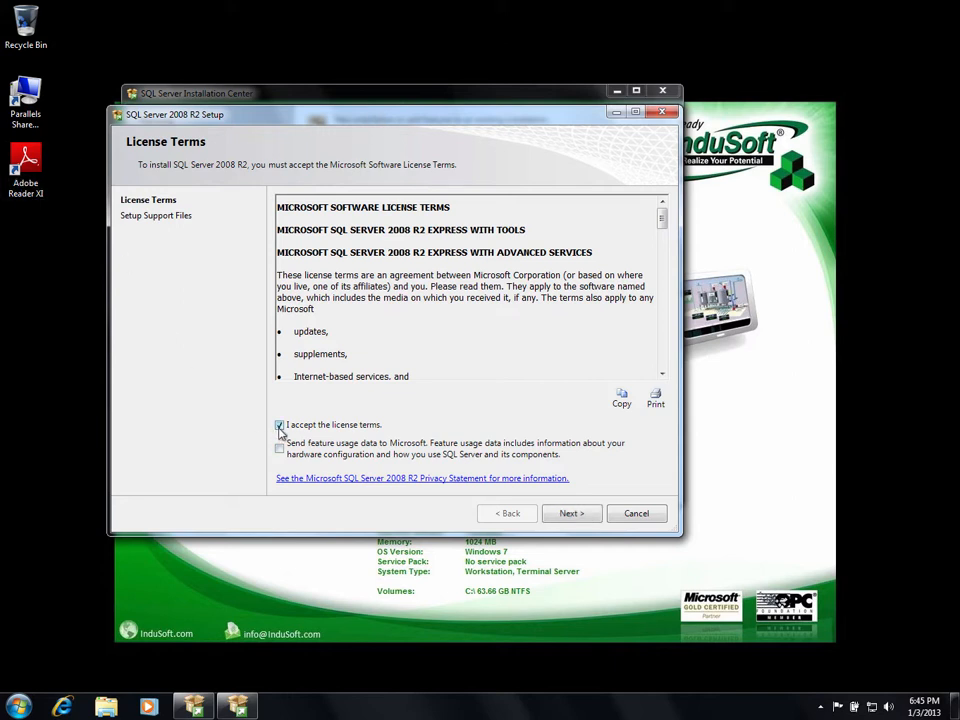
left_click(573, 514)
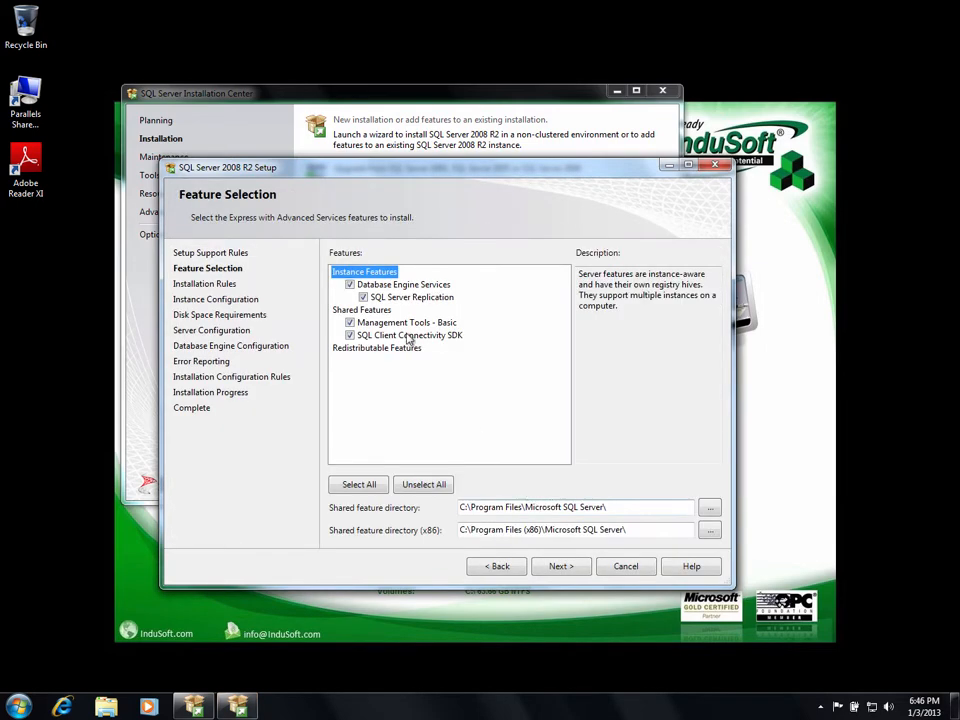
left_click(345, 486)
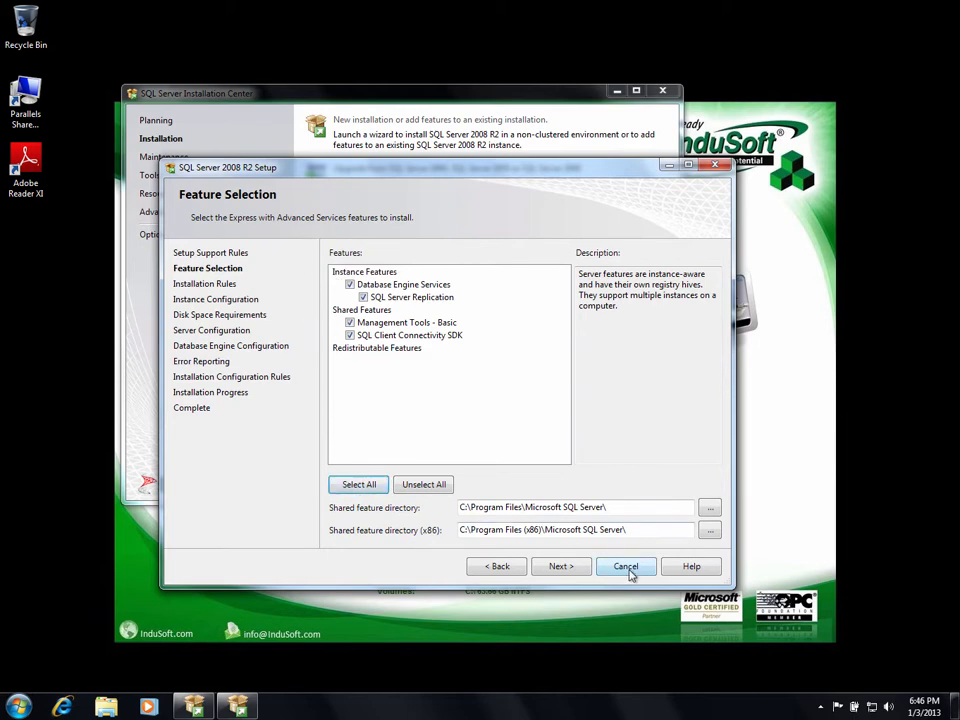
left_click(562, 568)
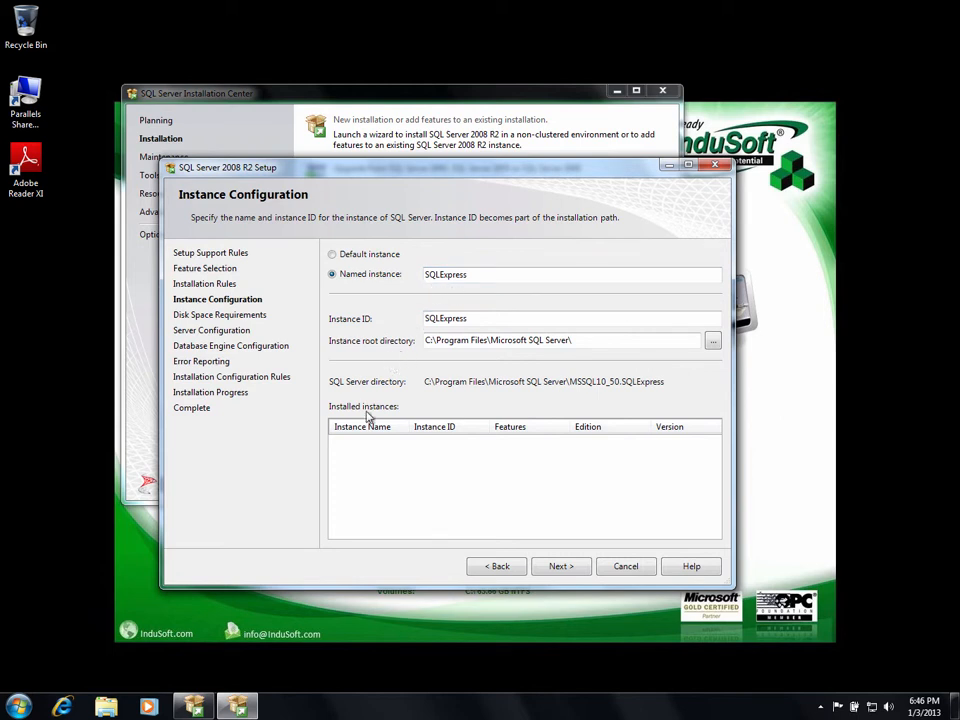
left_click(552, 568)
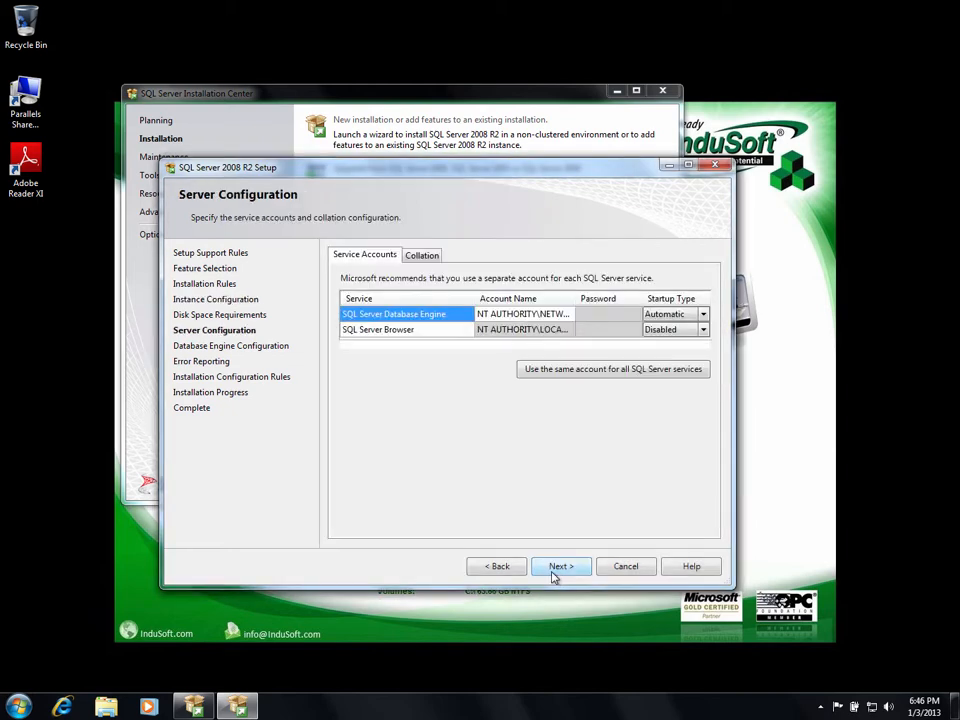
Set the Database Engine service account to NT AUTHORITY\SYSTEM and continue.
left_click(568, 316)
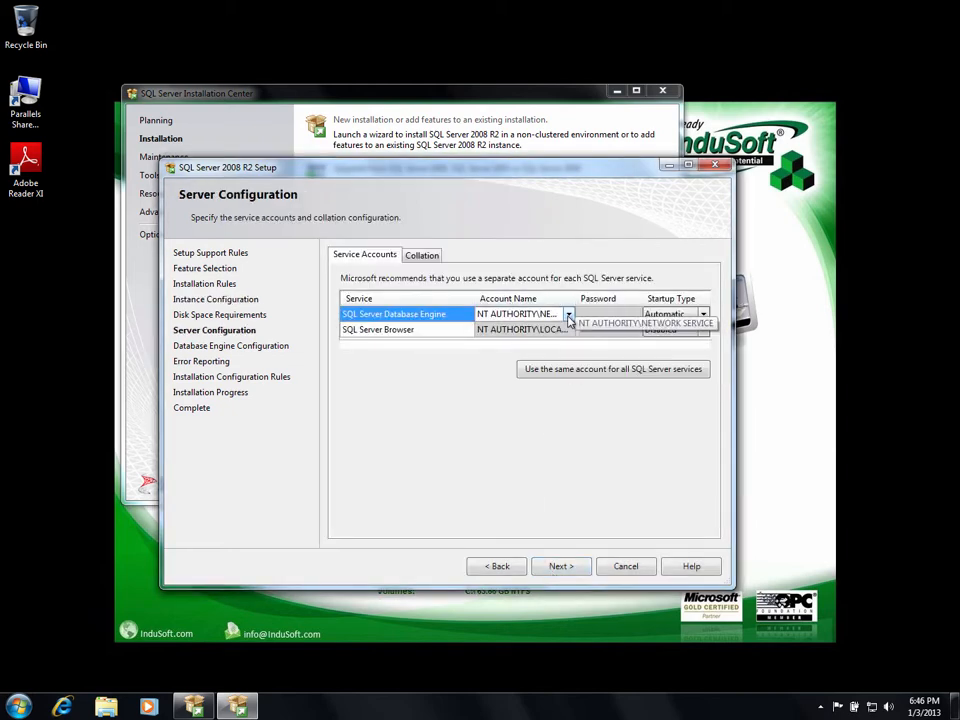
left_click(568, 315)
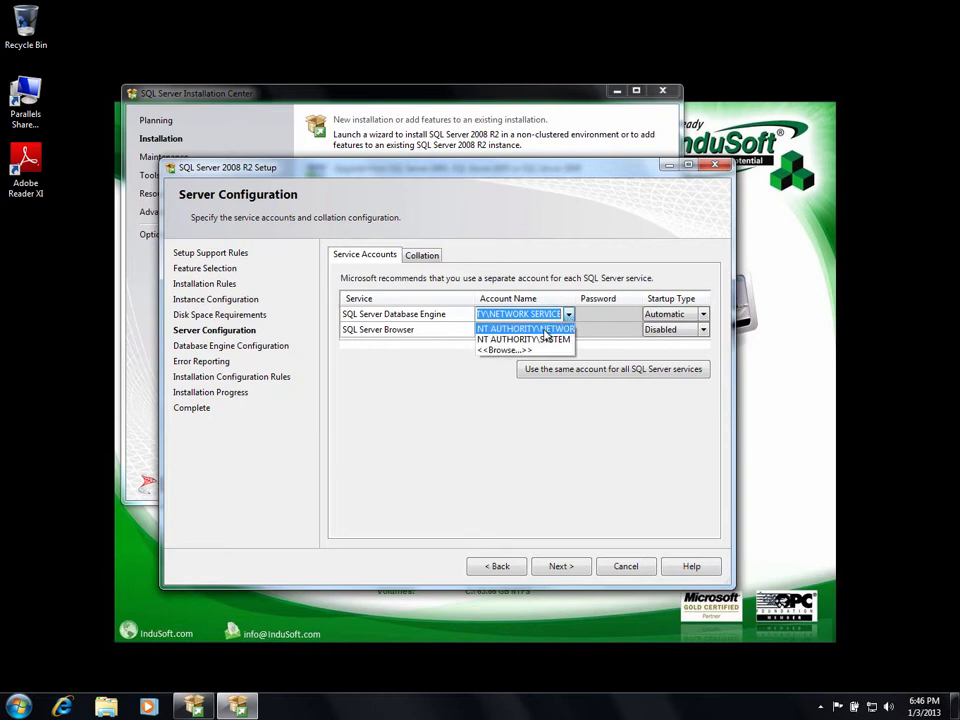
left_click(535, 341)
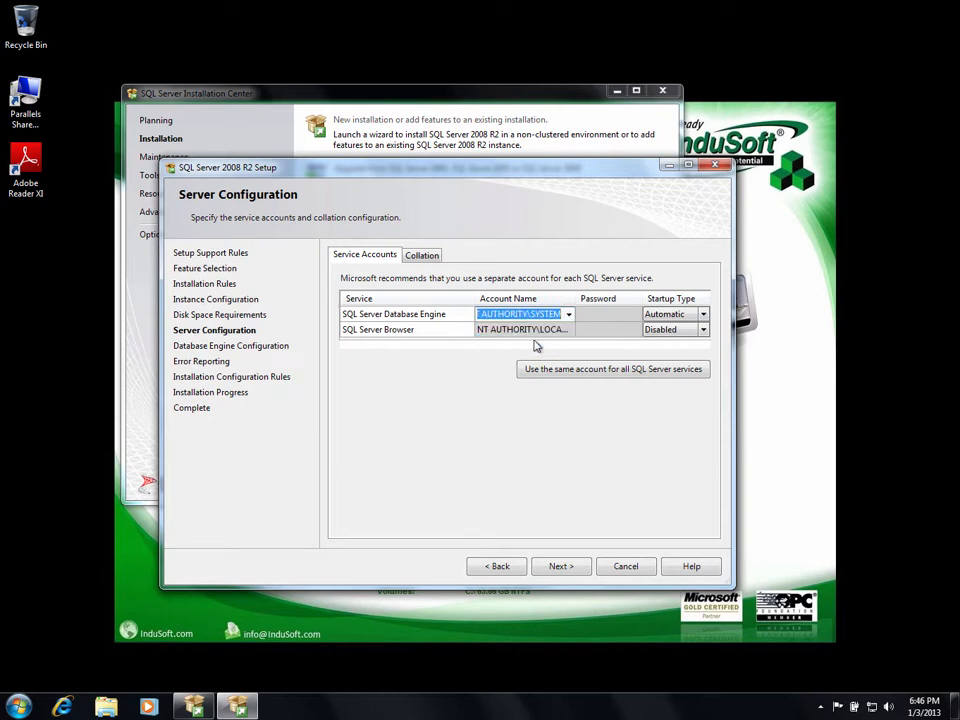
left_click(556, 567)
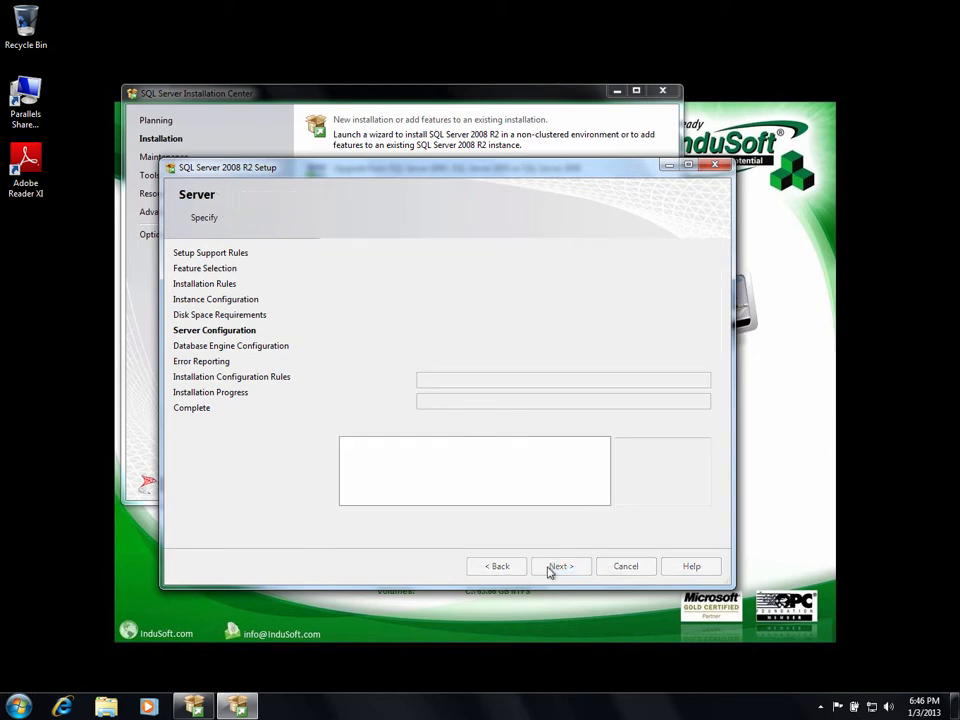
Choose Mixed Mode, enter and confirm the sa password, and start the installation.
left_click(344, 339)
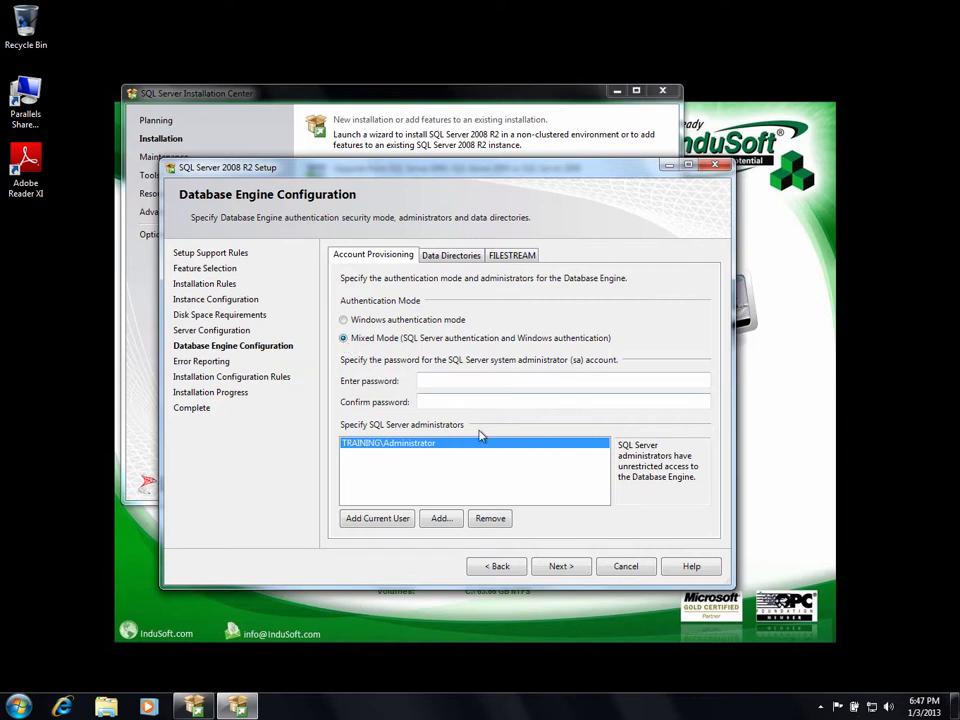
left_click(430, 380)
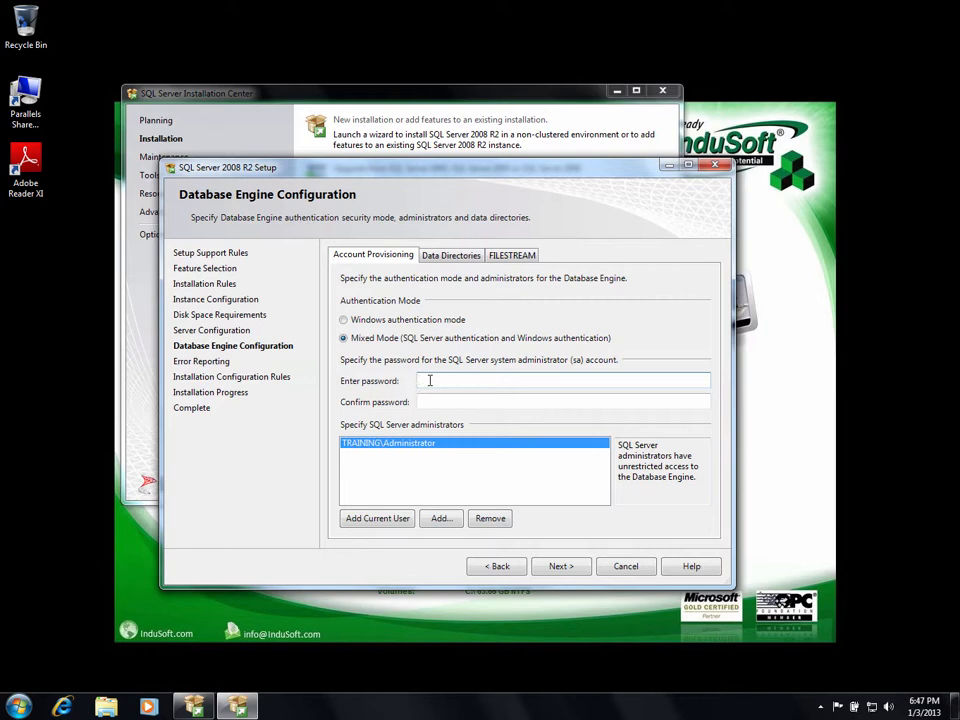
type("•••••••••")
key("Tab")
type("•••••••••")
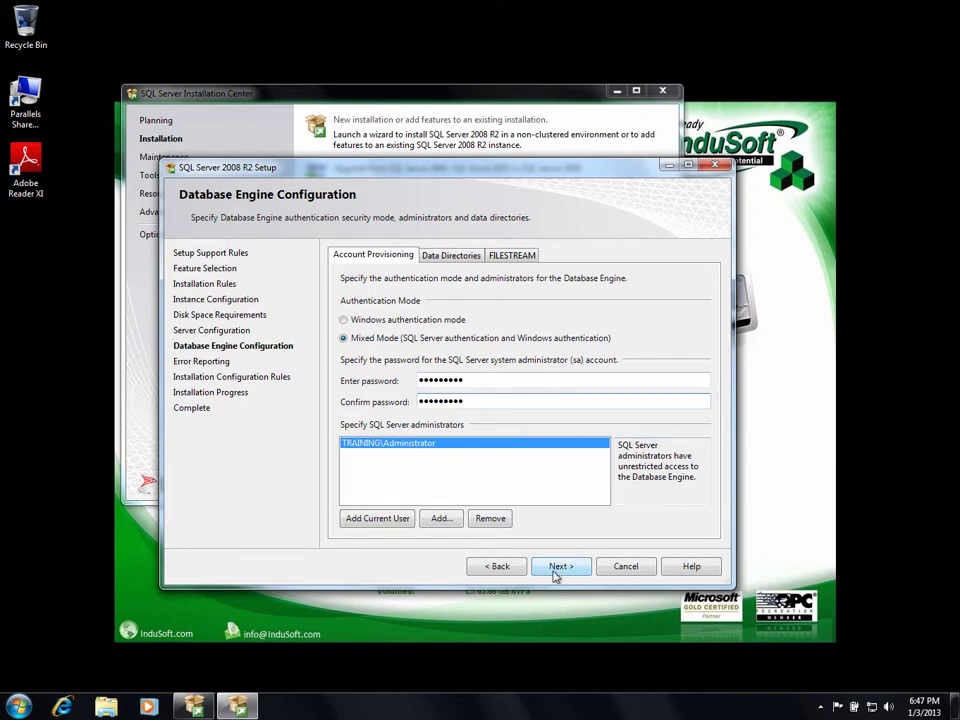
left_click(556, 570)
left_click(557, 568)
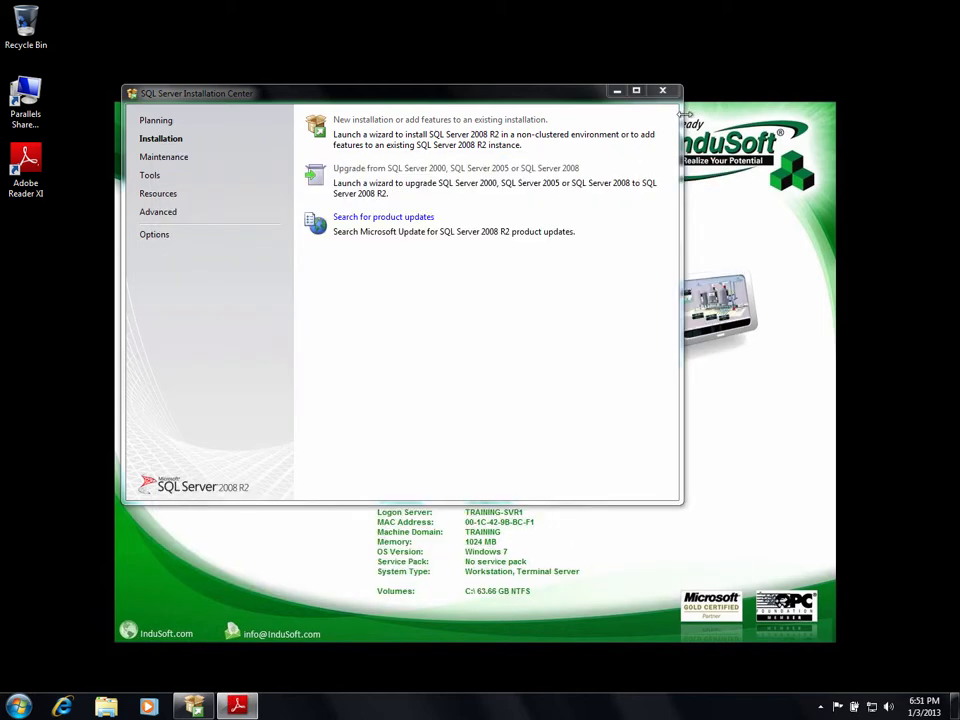
Close Installation Center and start SQL Server Management Studio from the SQL Server 2008 R2 folder.
left_click(662, 90)
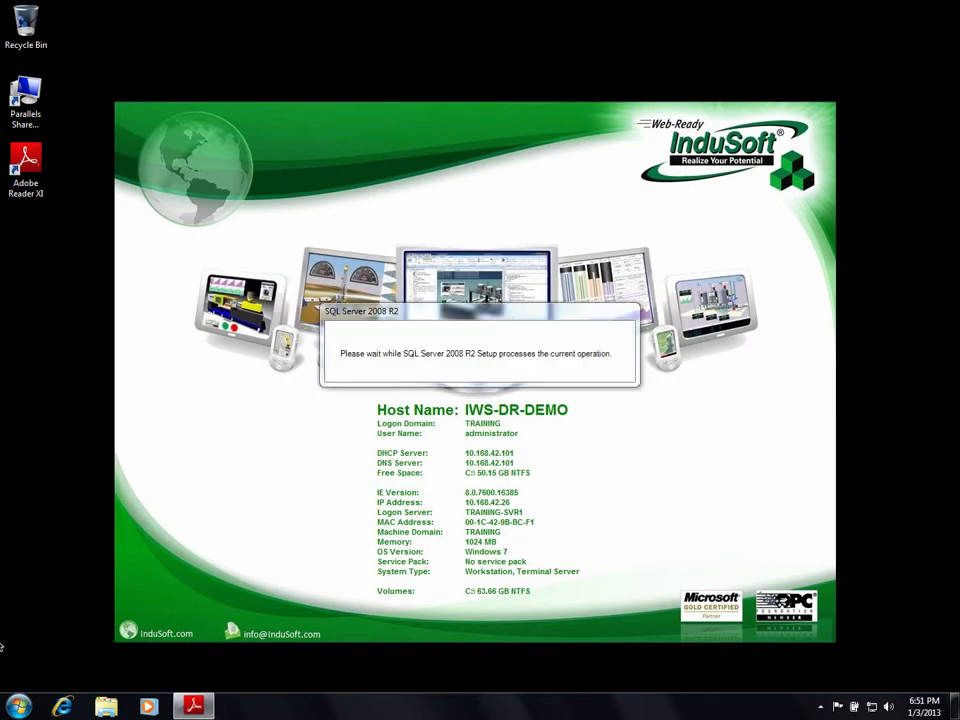
left_click(21, 711)
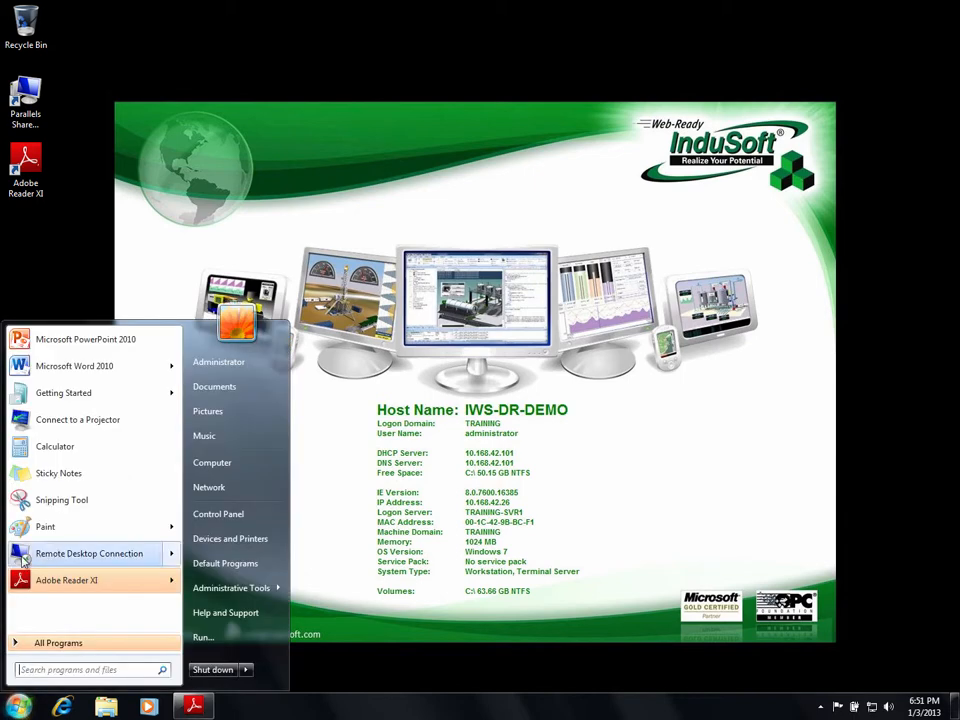
left_click(116, 643)
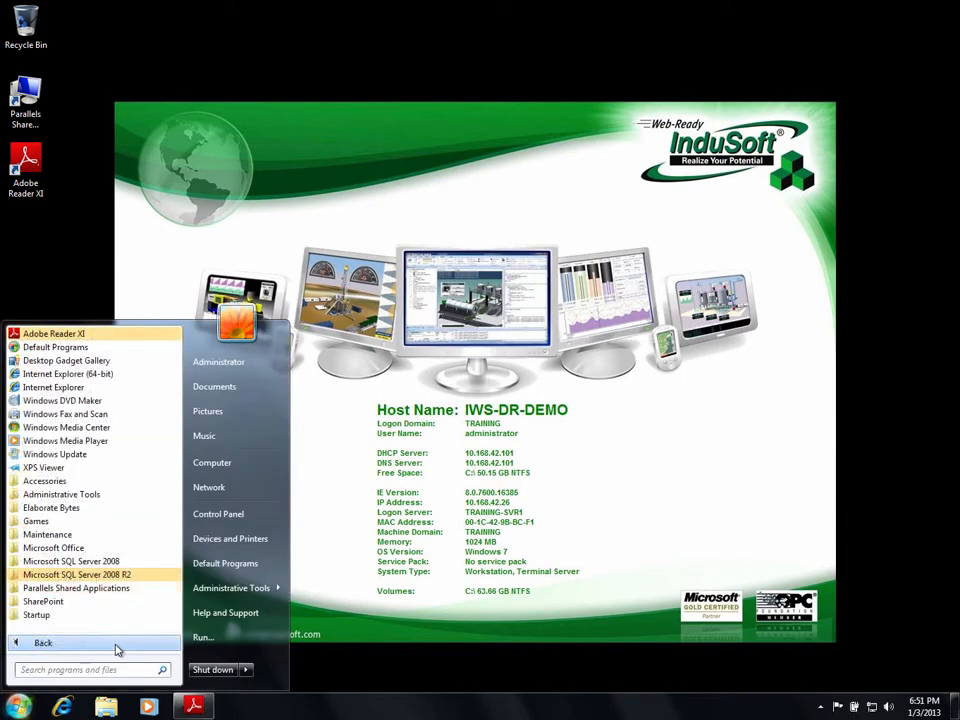
left_click(80, 576)
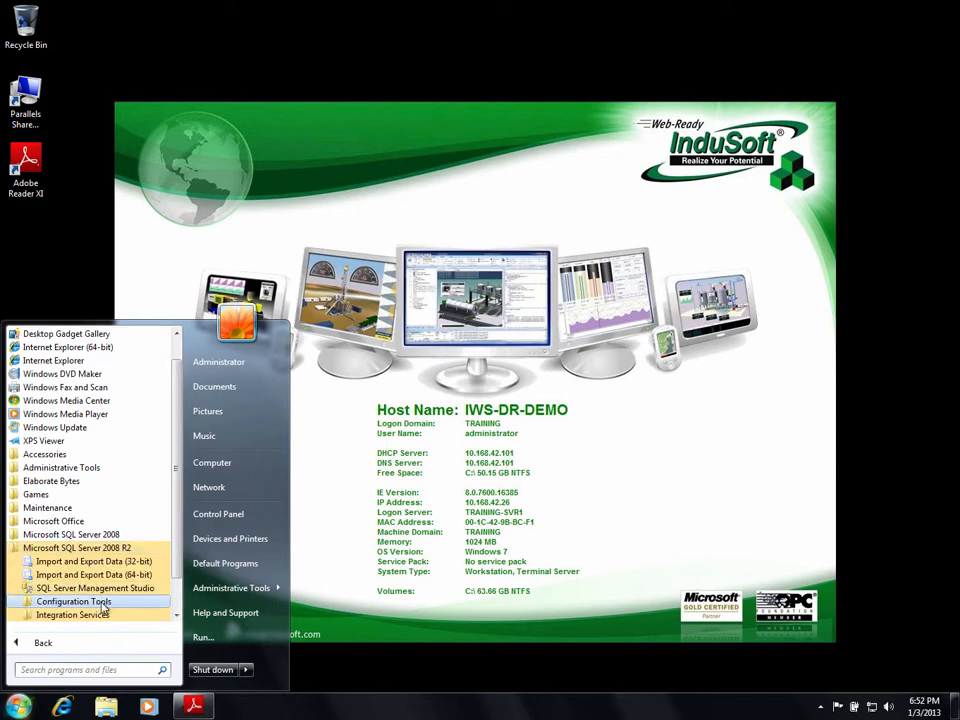
left_click(80, 588)
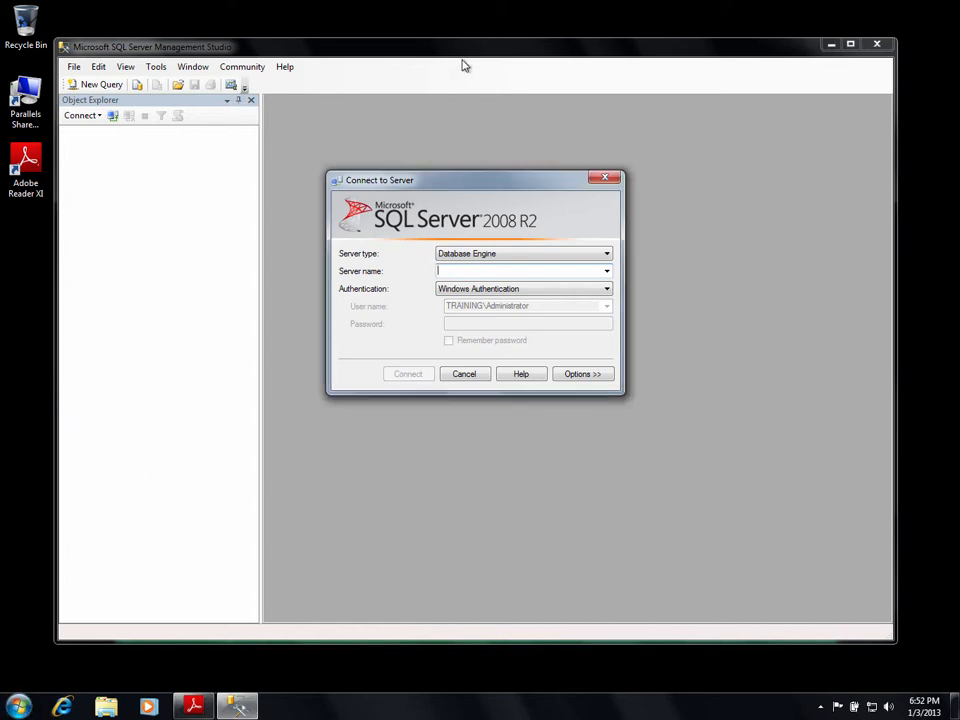
Connect to (local)\SQLEXPRESS with SQL Server Authentication, the sa login and its password, then expand Databases.
left_click(472, 269)
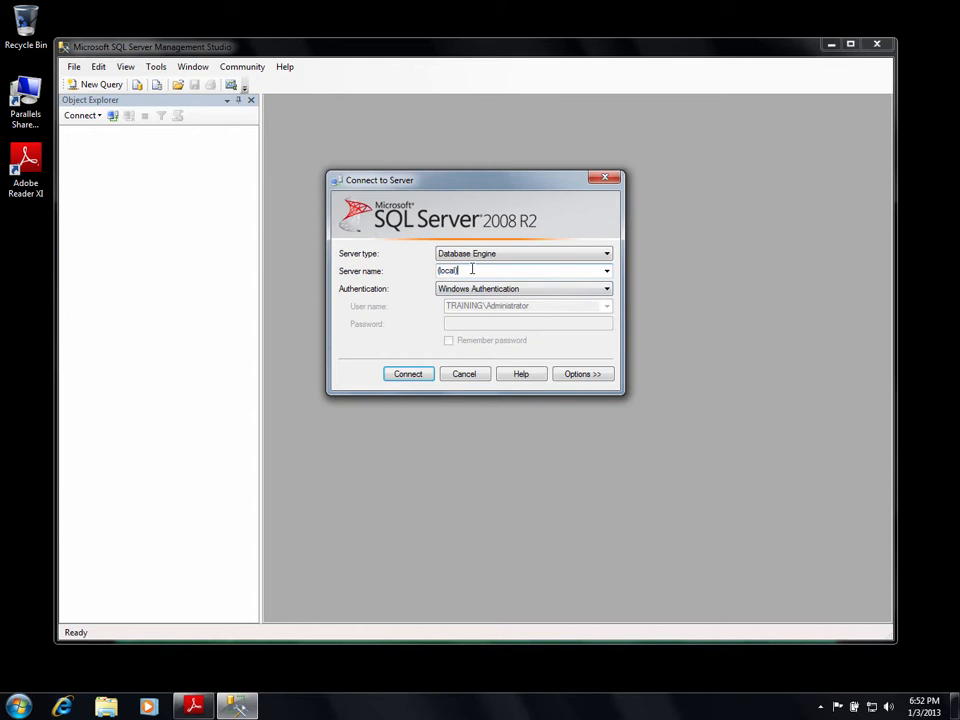
type("\\SQLEXPRESS")
left_click(606, 289)
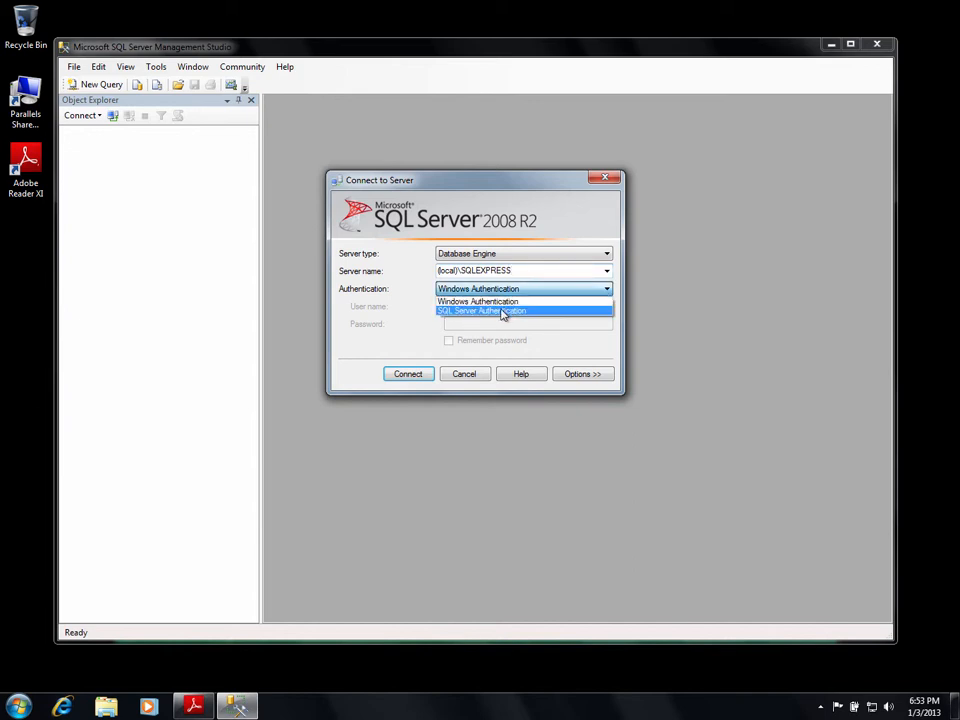
left_click(503, 312)
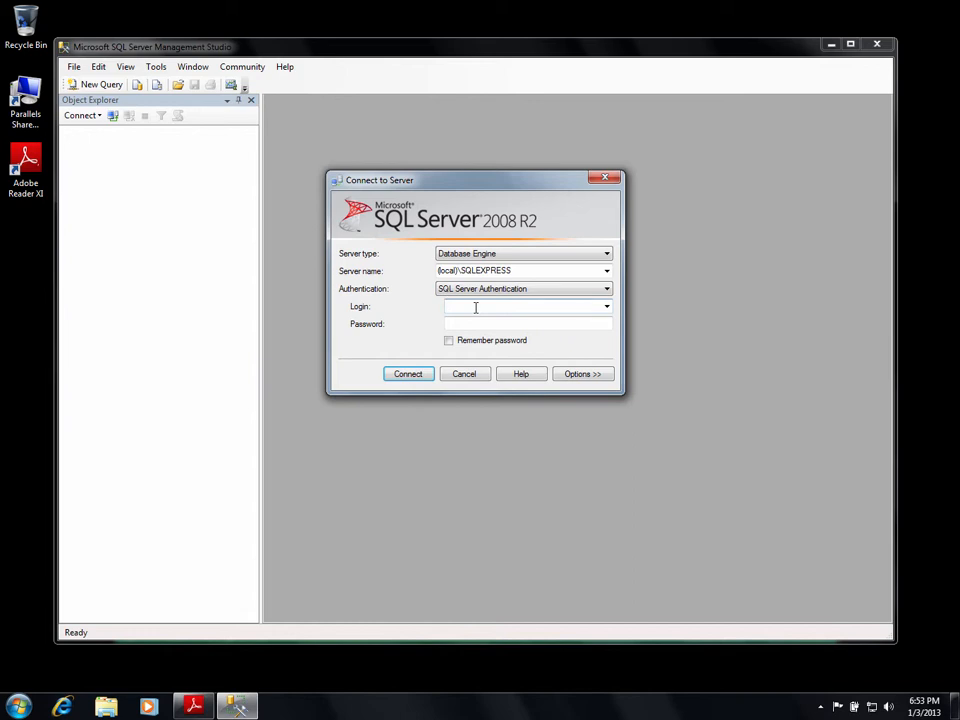
type("sa")
left_click(483, 325)
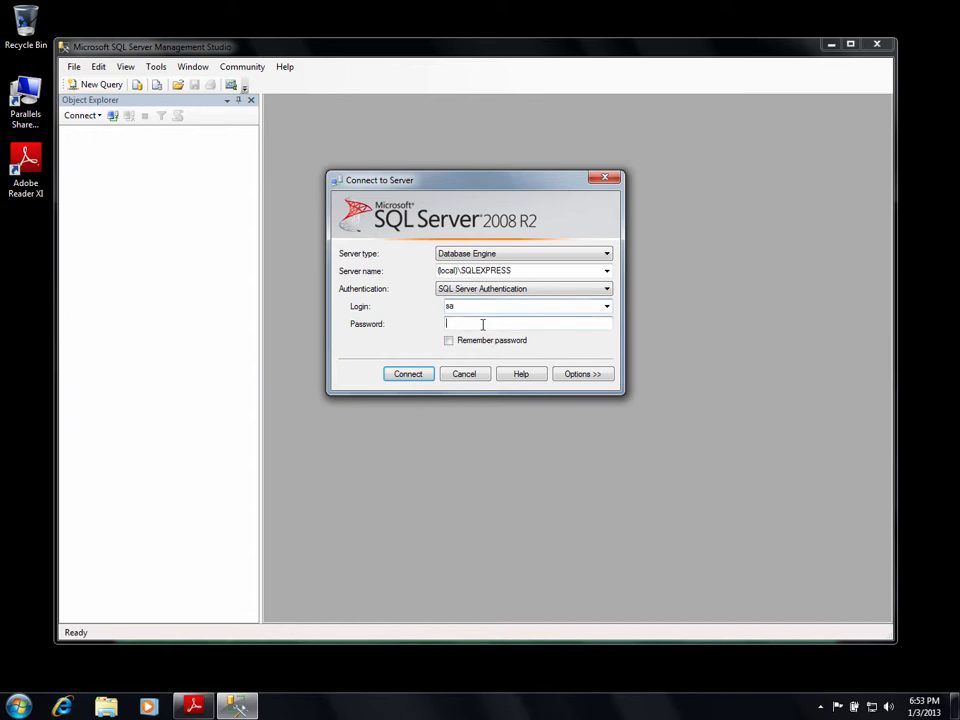
type("**********")
left_click(415, 377)
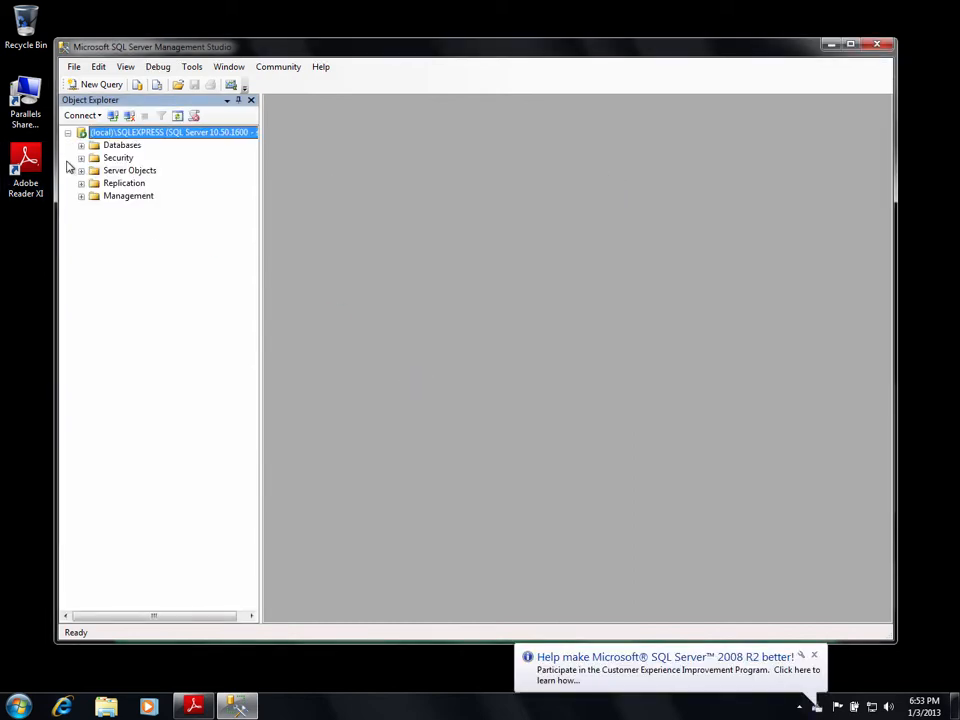
left_click(81, 146)
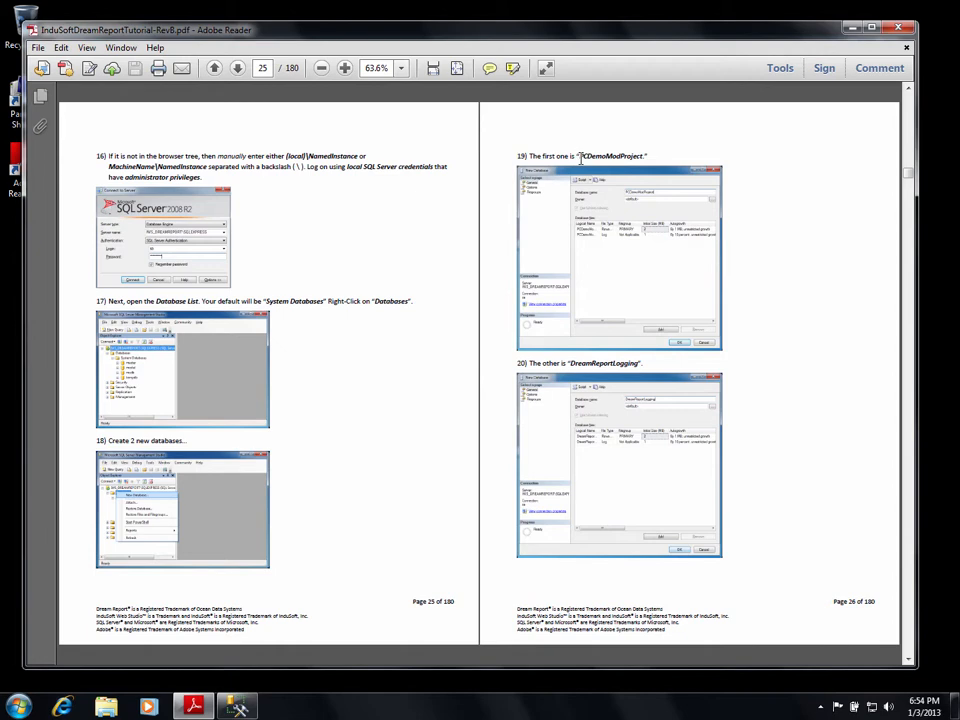
Copy the name PCDemoModProject from page 26 of the tutorial PDF and minimize Adobe Reader.
left_click_drag(580, 157, 641, 155)
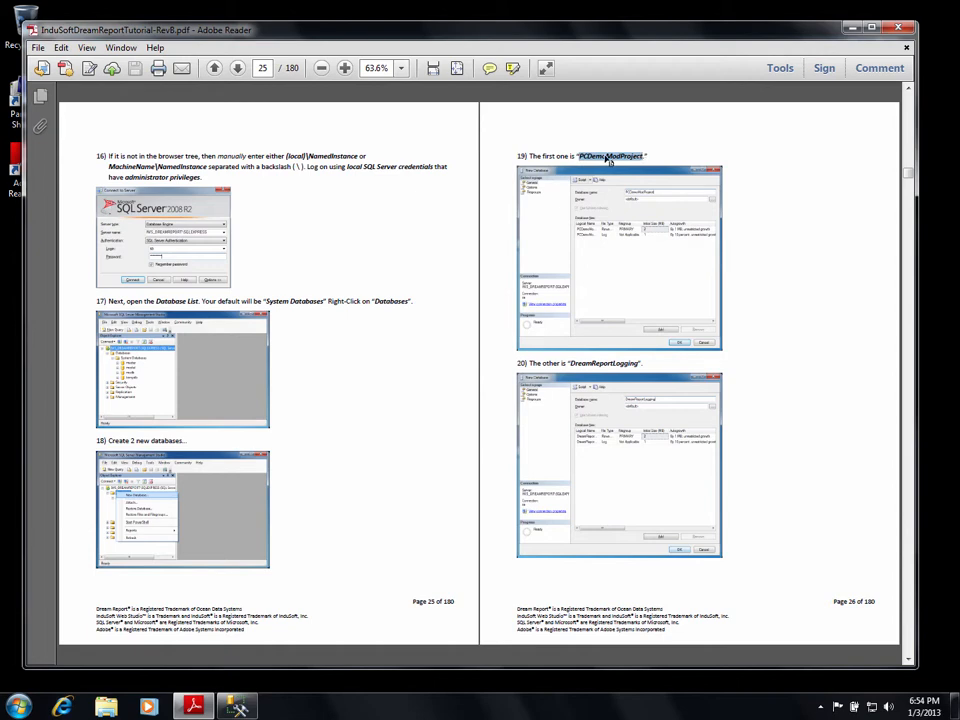
right_click(609, 160)
left_click(617, 165)
left_click(851, 27)
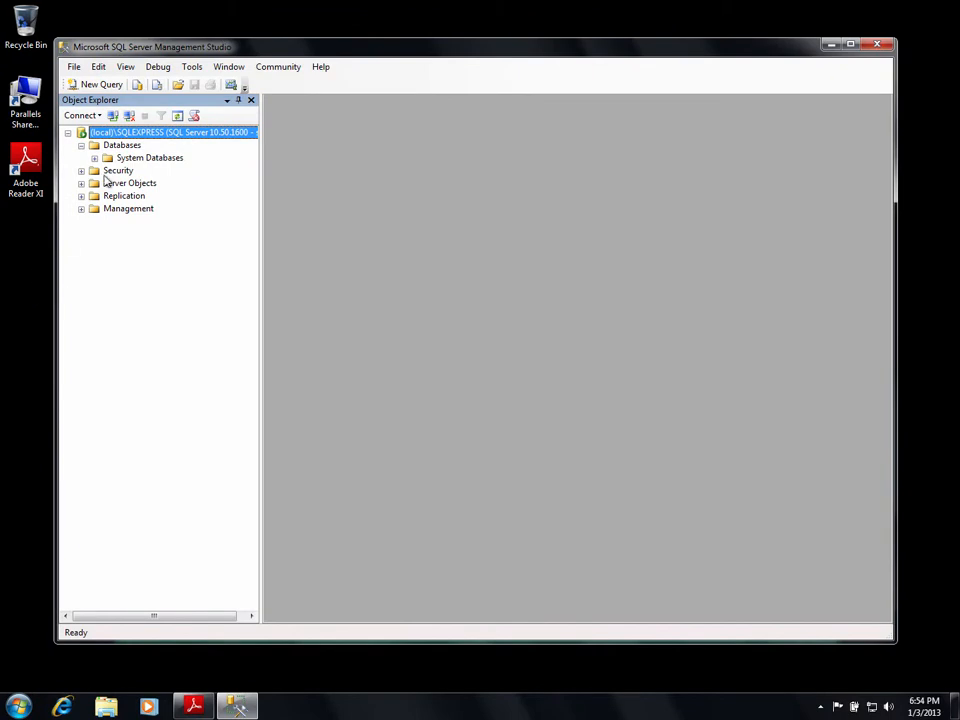
Add a new database under Databases, pasting PCDemoModProject as its name.
right_click(97, 147)
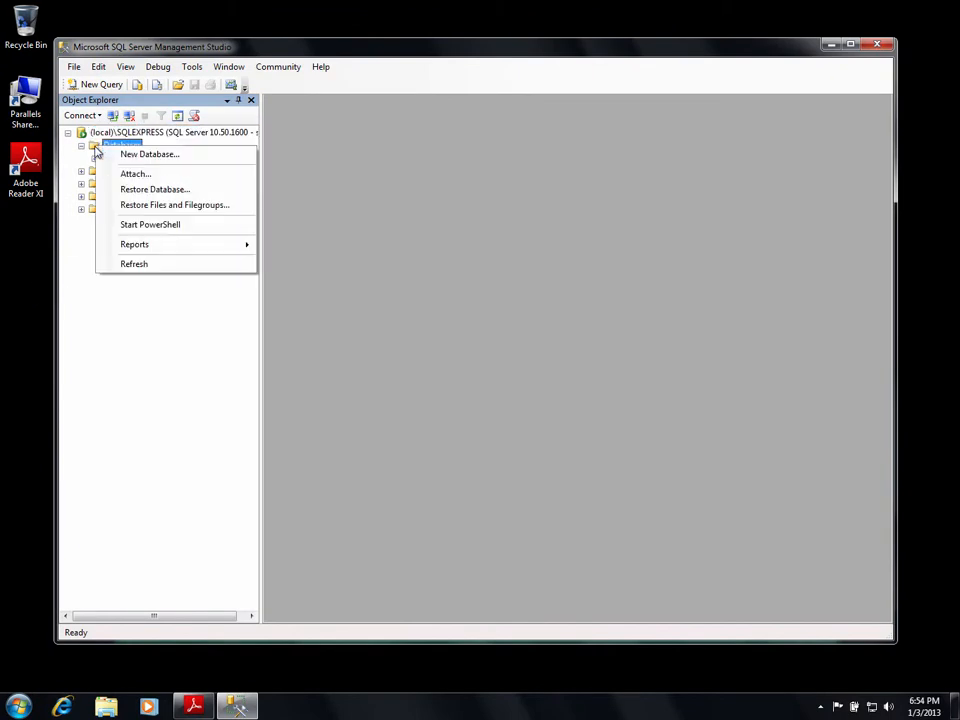
left_click(138, 156)
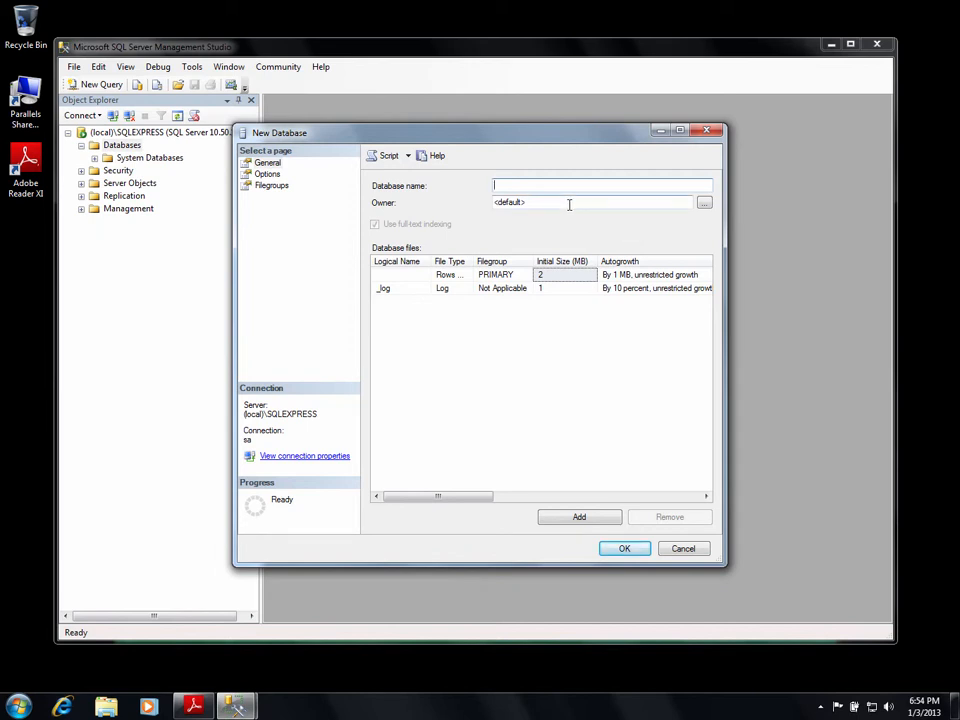
key("ctrl+v")
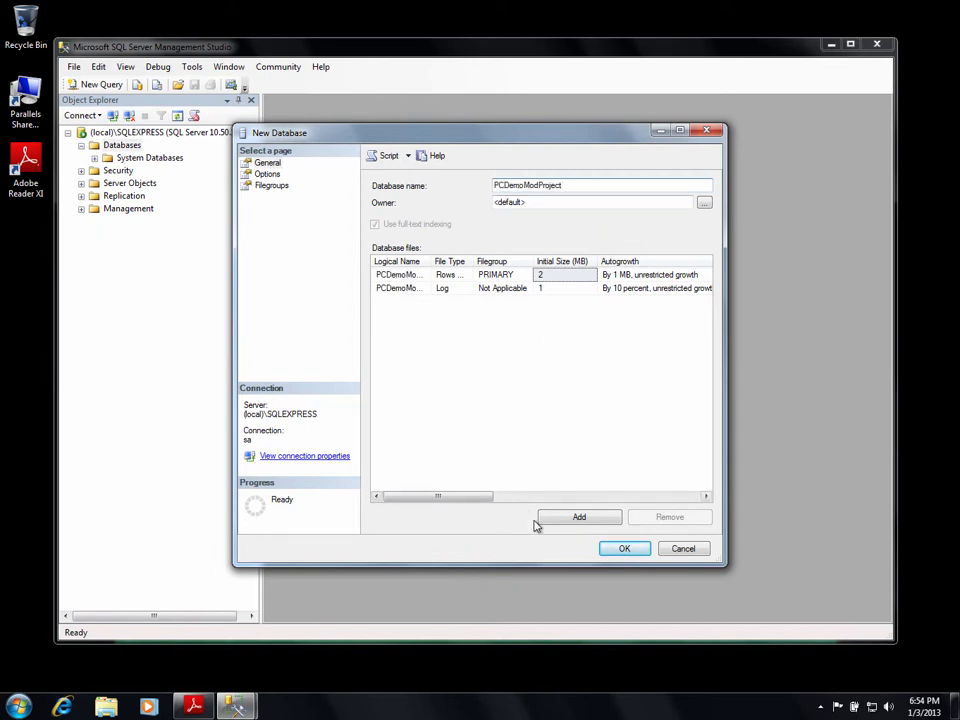
left_click(620, 549)
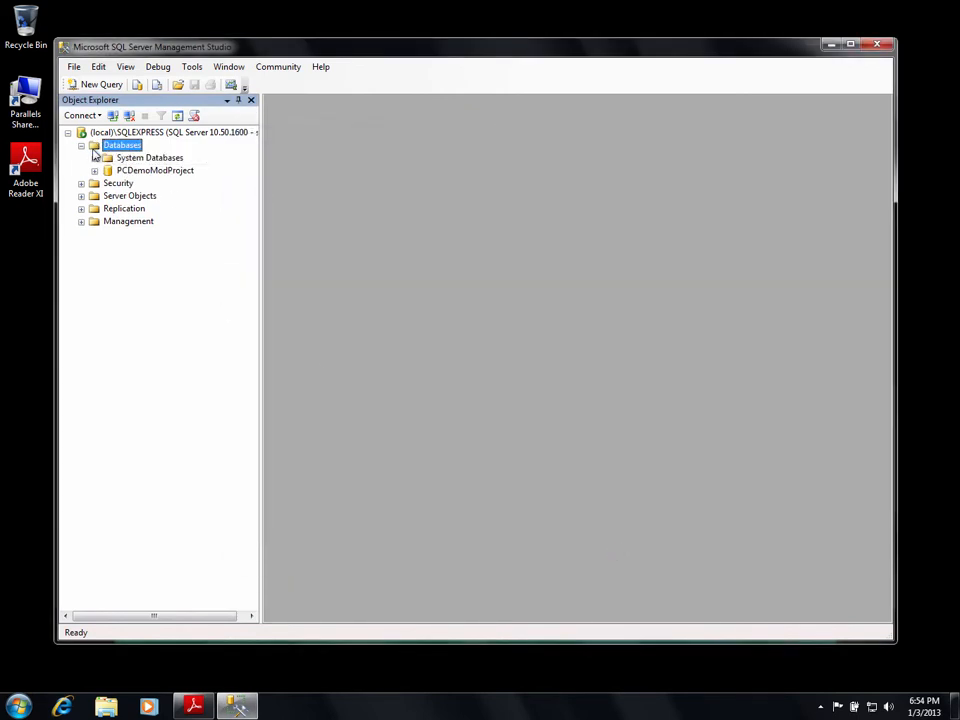
left_click(194, 708)
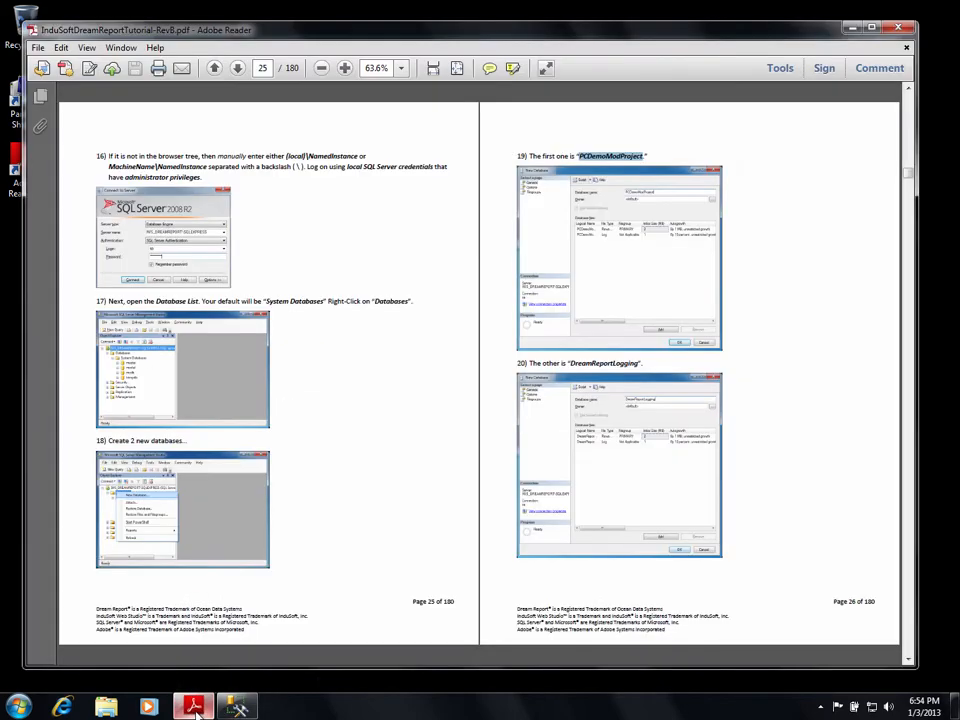
Copy the name DreamReportLogging from page 26 of the tutorial and minimize Adobe Reader.
left_click(571, 362)
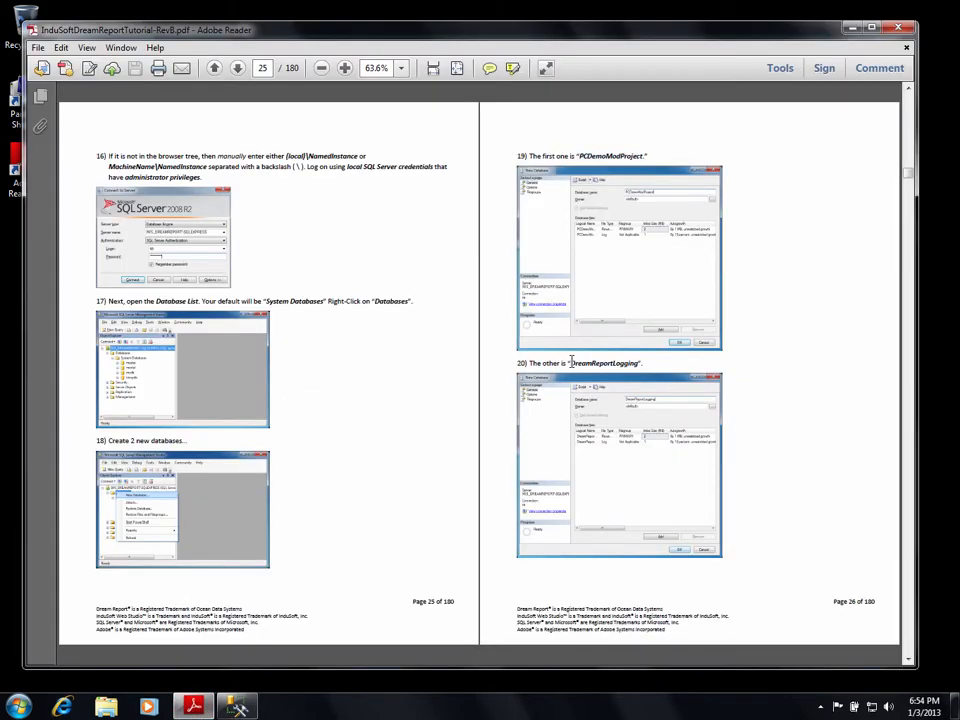
left_click_drag(571, 362, 637, 367)
right_click(610, 369)
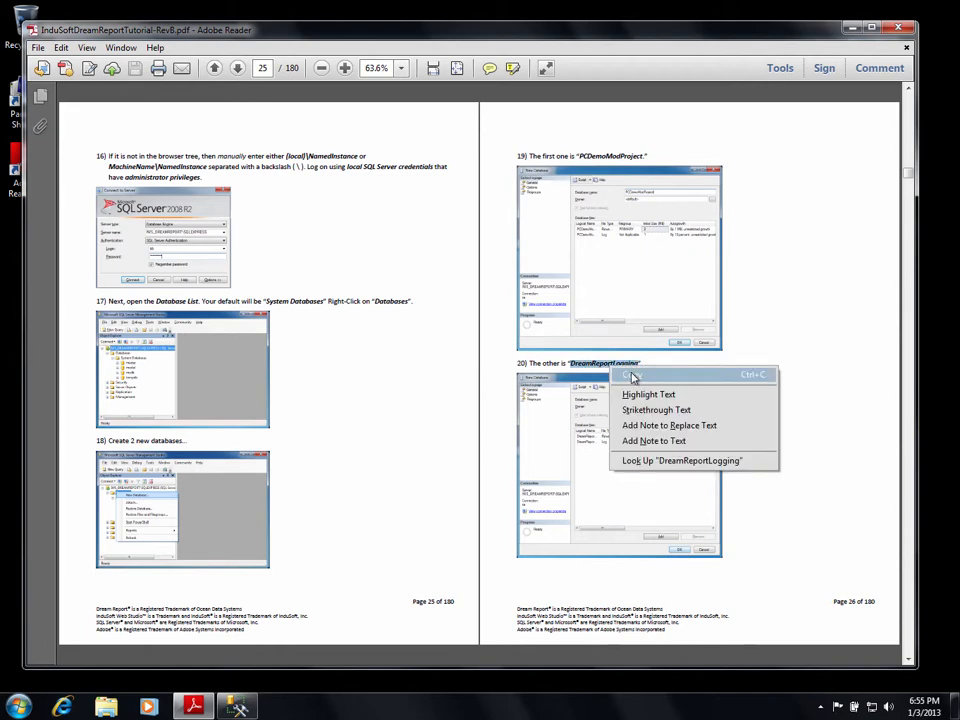
left_click(632, 376)
left_click(849, 27)
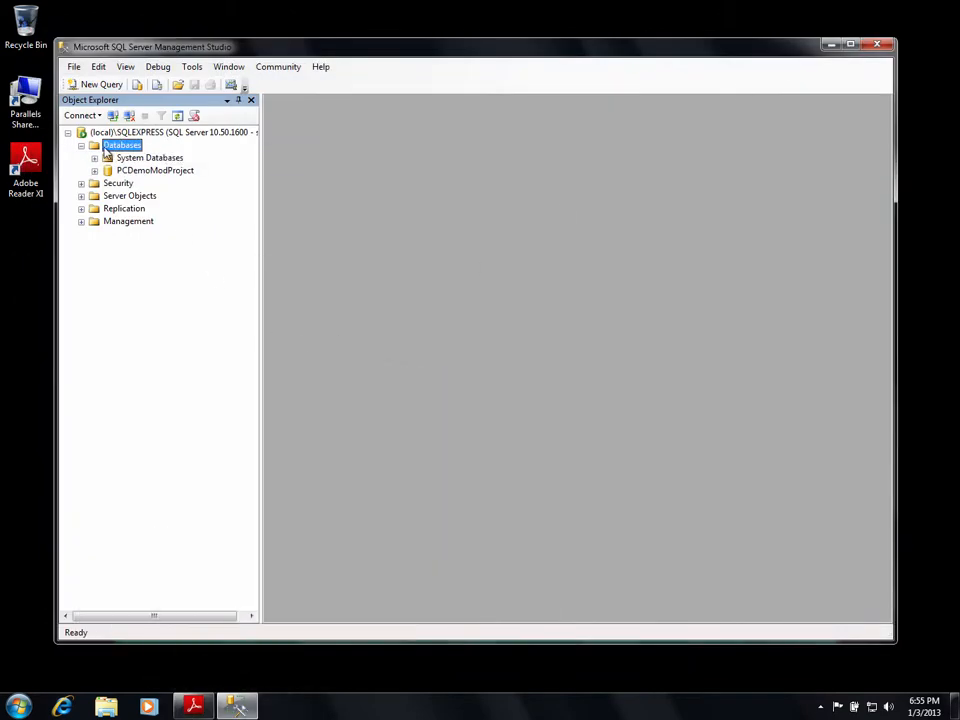
Add another new database under Databases, pasting DreamReportLogging as its name.
right_click(105, 148)
left_click(144, 155)
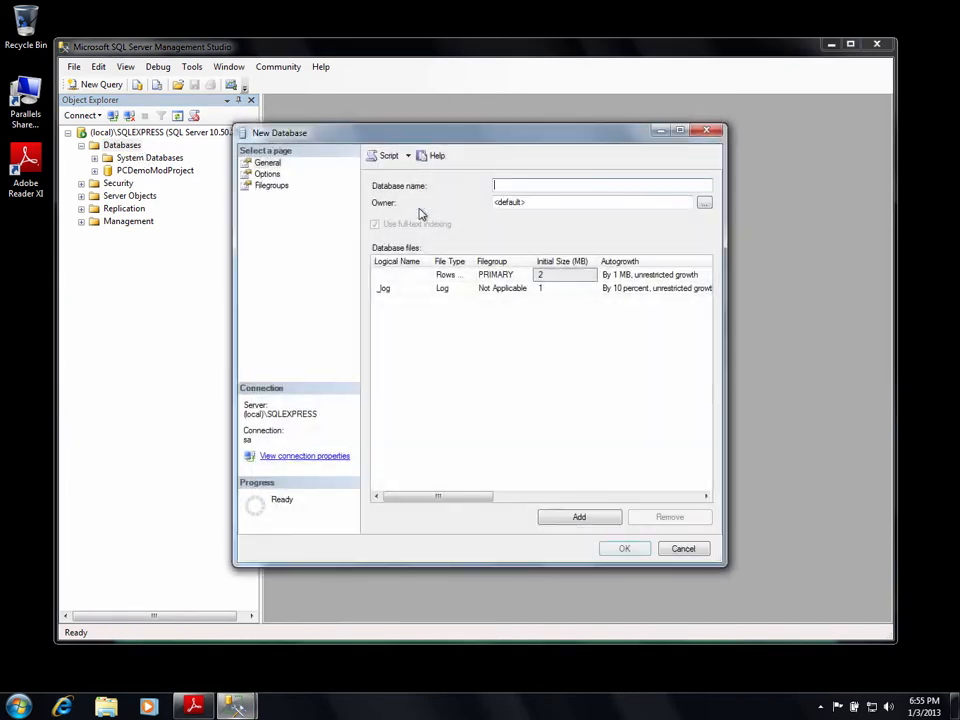
left_click(553, 191)
key("ctrl+v")
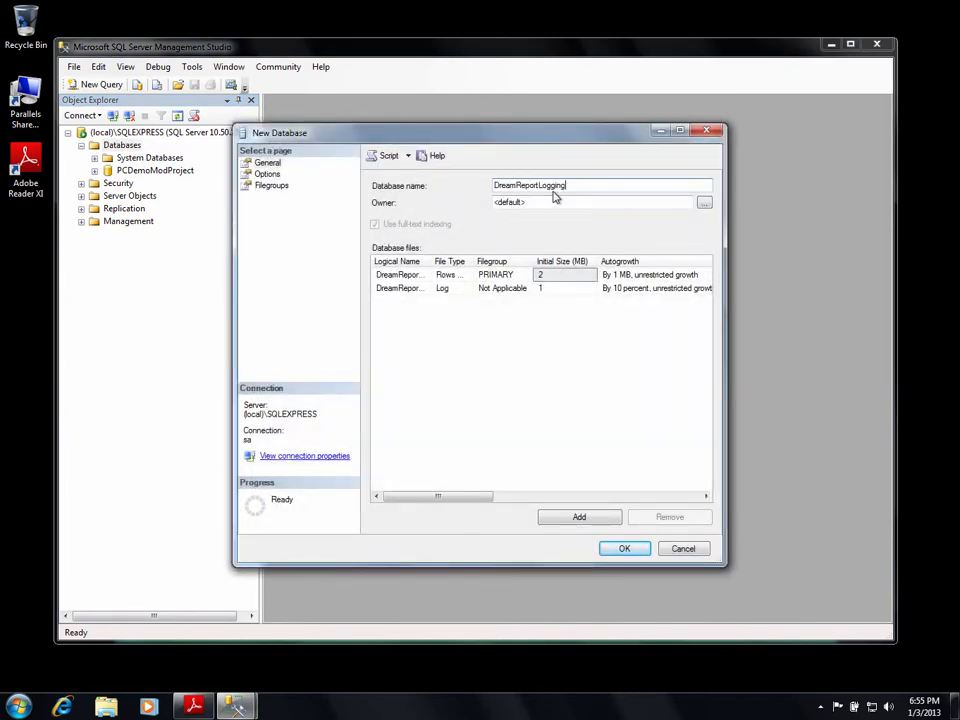
left_click(623, 548)
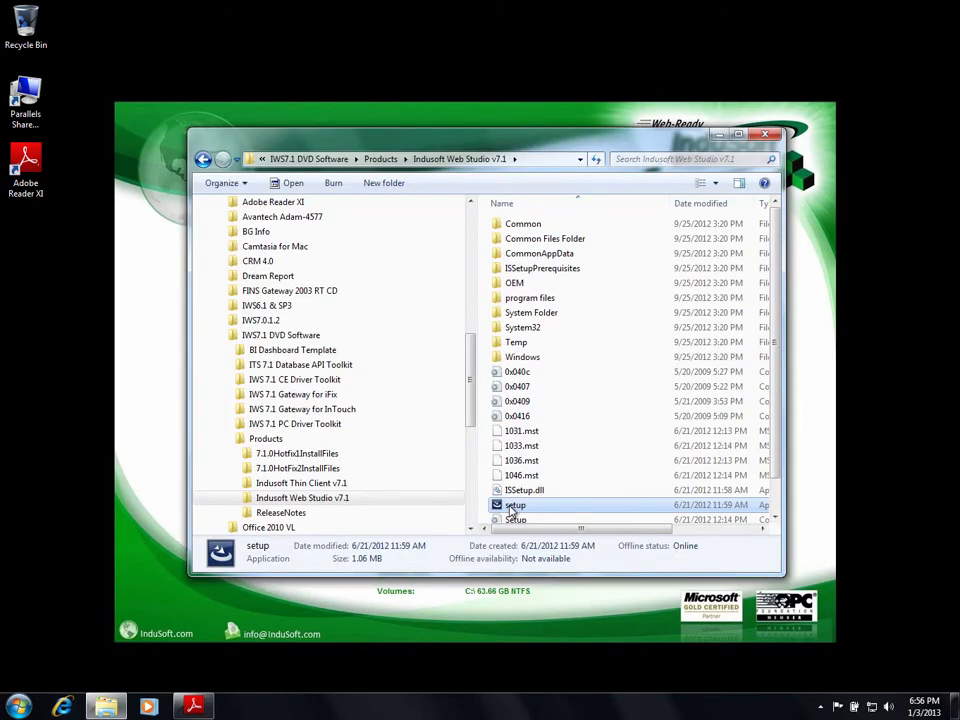
Run the InduSoft Web Studio v7.1 setup as administrator in English, installing the Visual C++ 2008 redistributable.
right_click(512, 508)
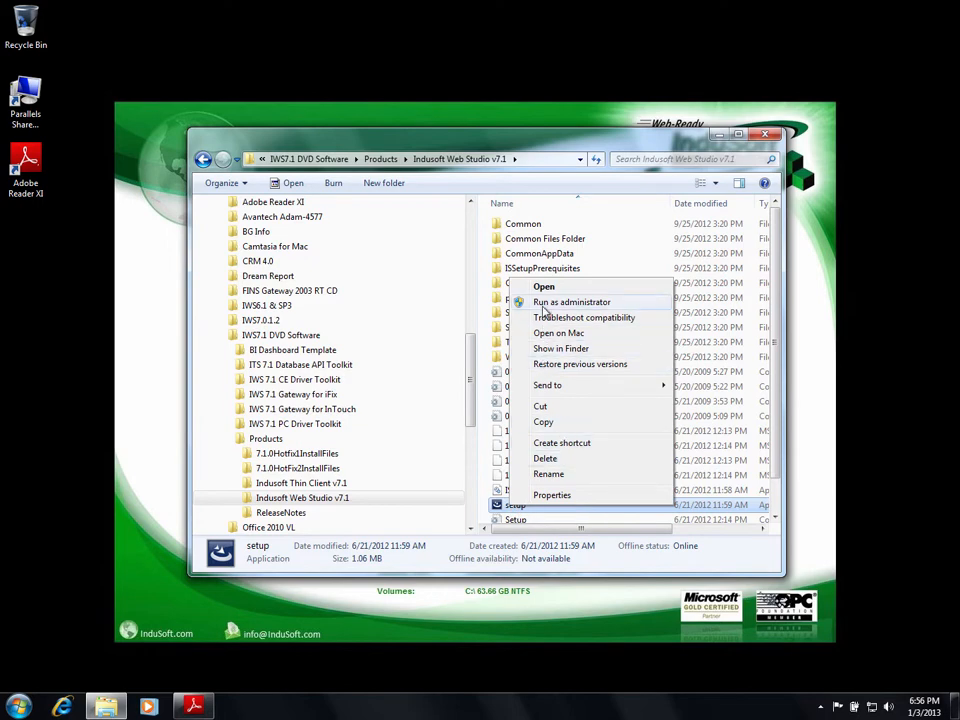
left_click(544, 306)
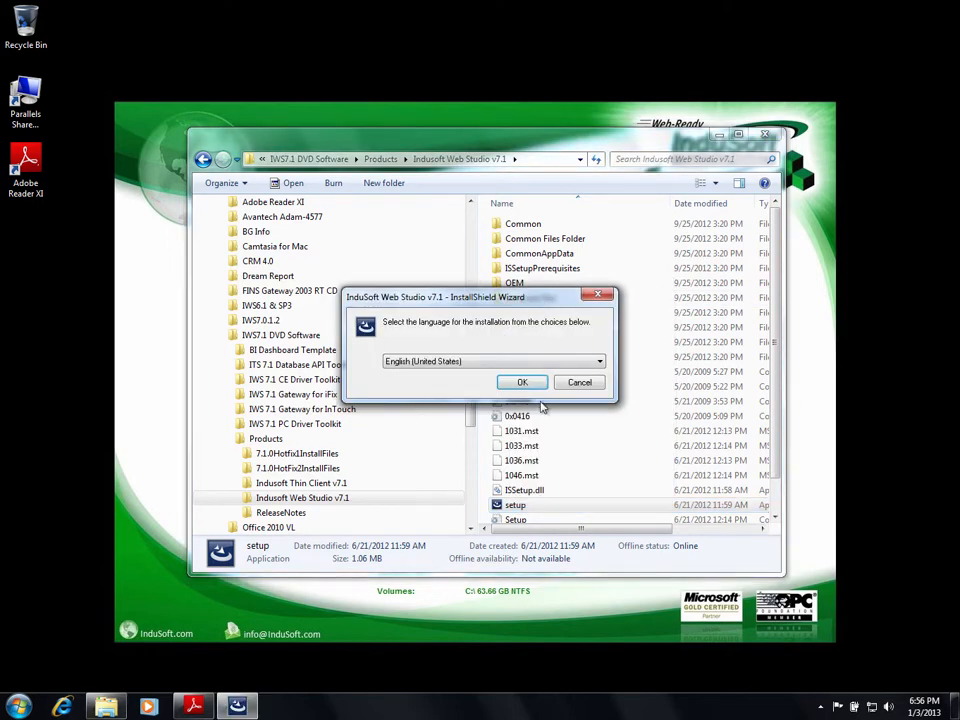
left_click(524, 384)
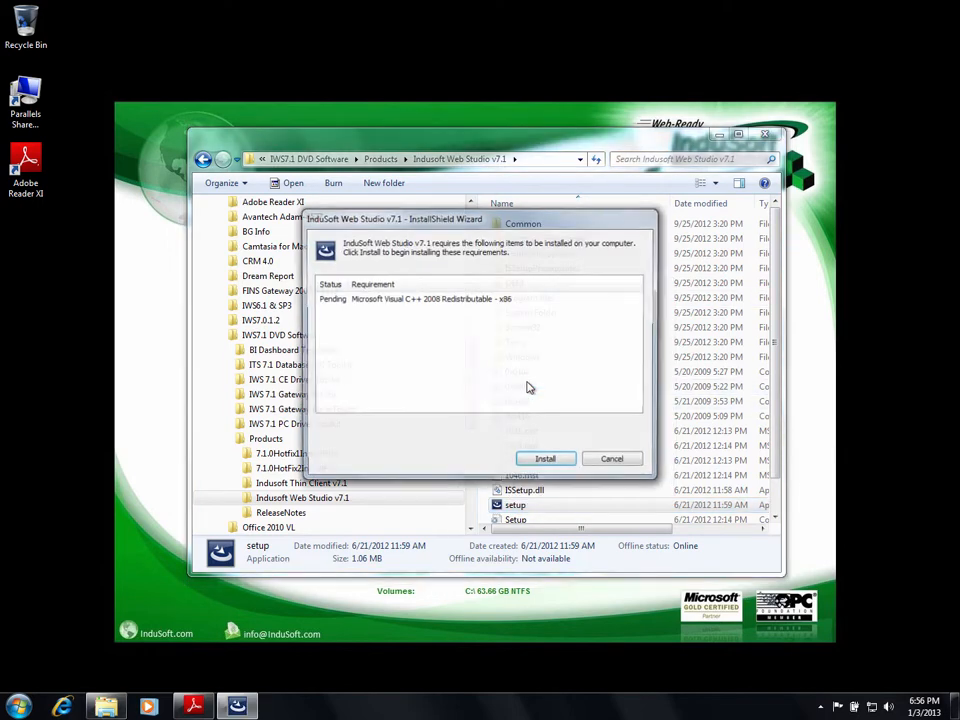
left_click(546, 463)
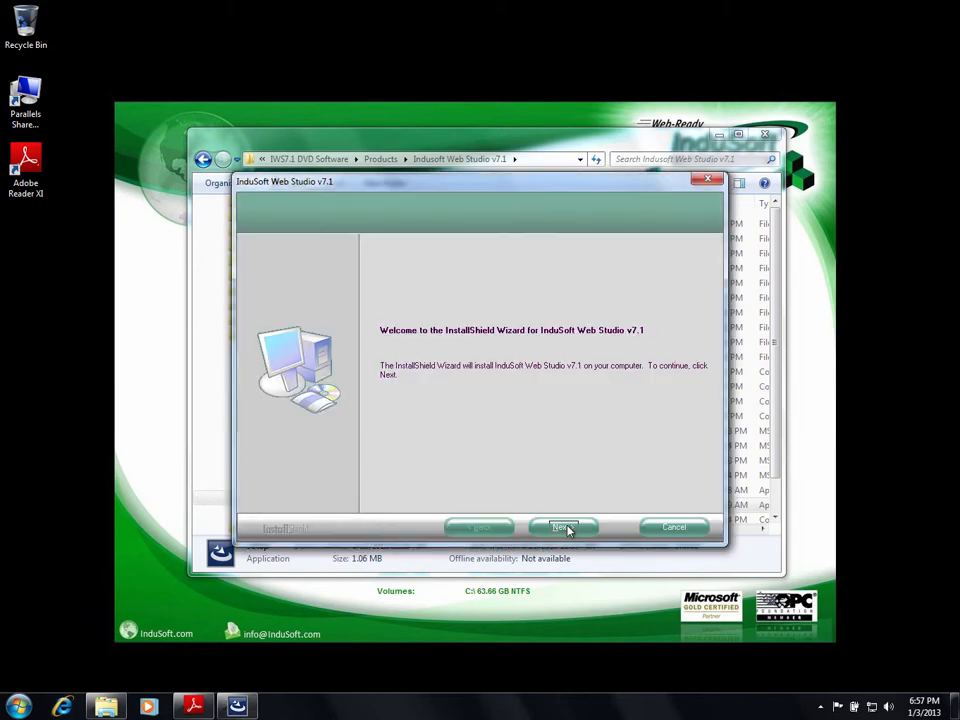
Accept the license and all default settings to install InduSoft Web Studio v7.1, then return to Explorer.
left_click(562, 526)
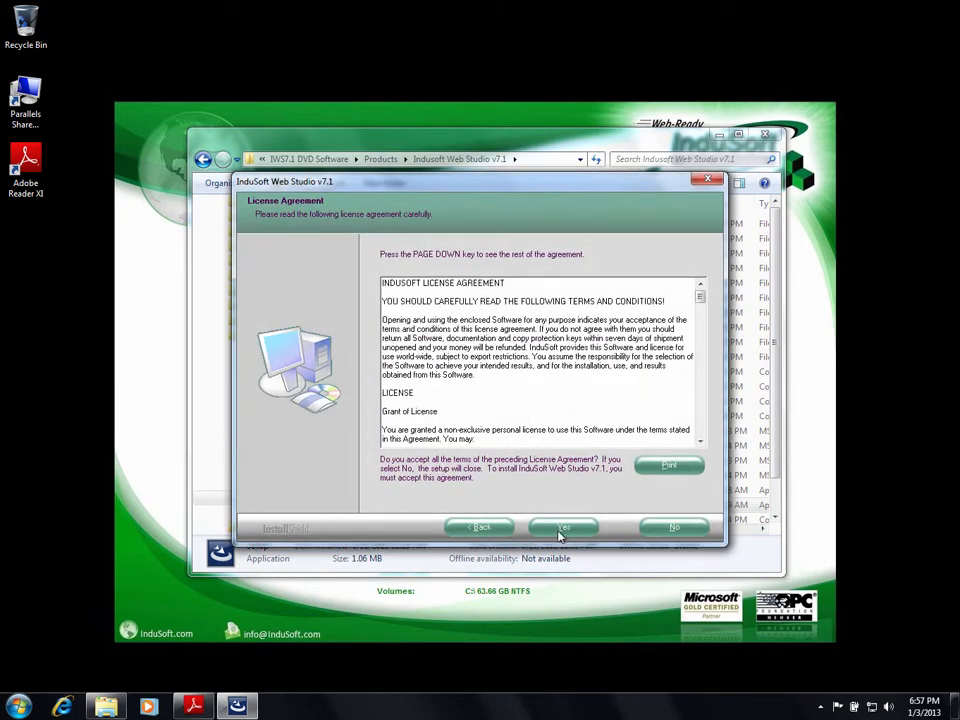
left_click(562, 530)
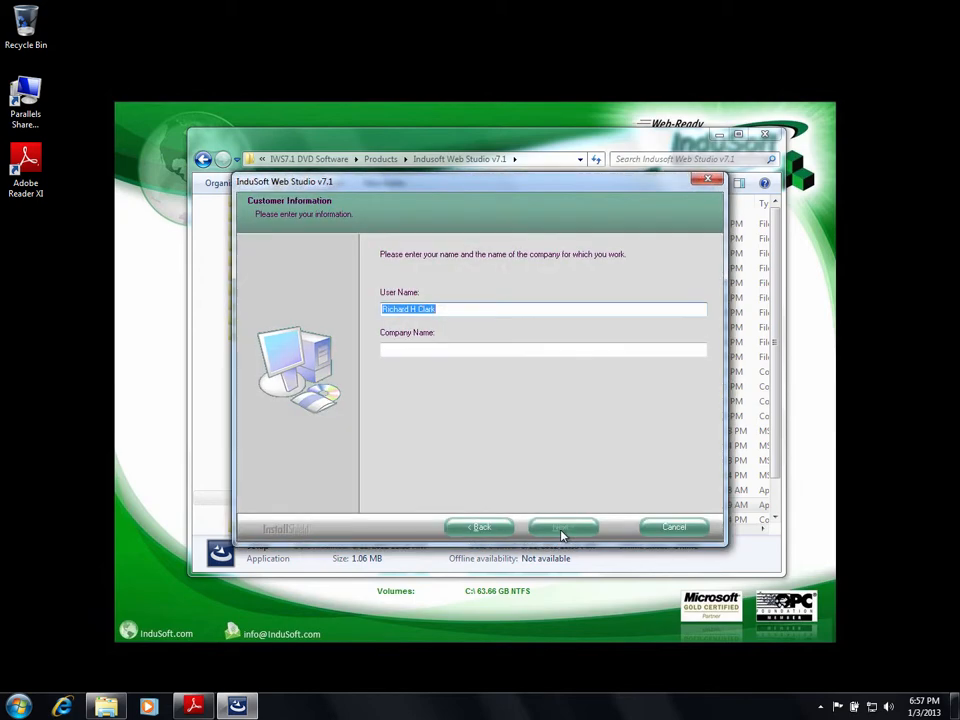
left_click(560, 528)
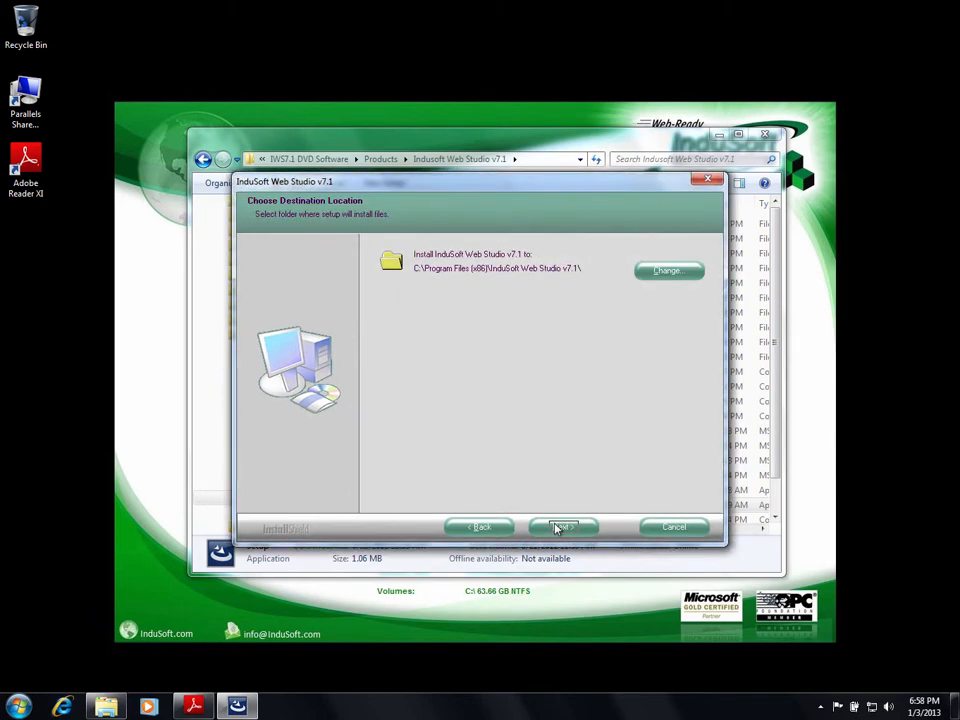
left_click(557, 528)
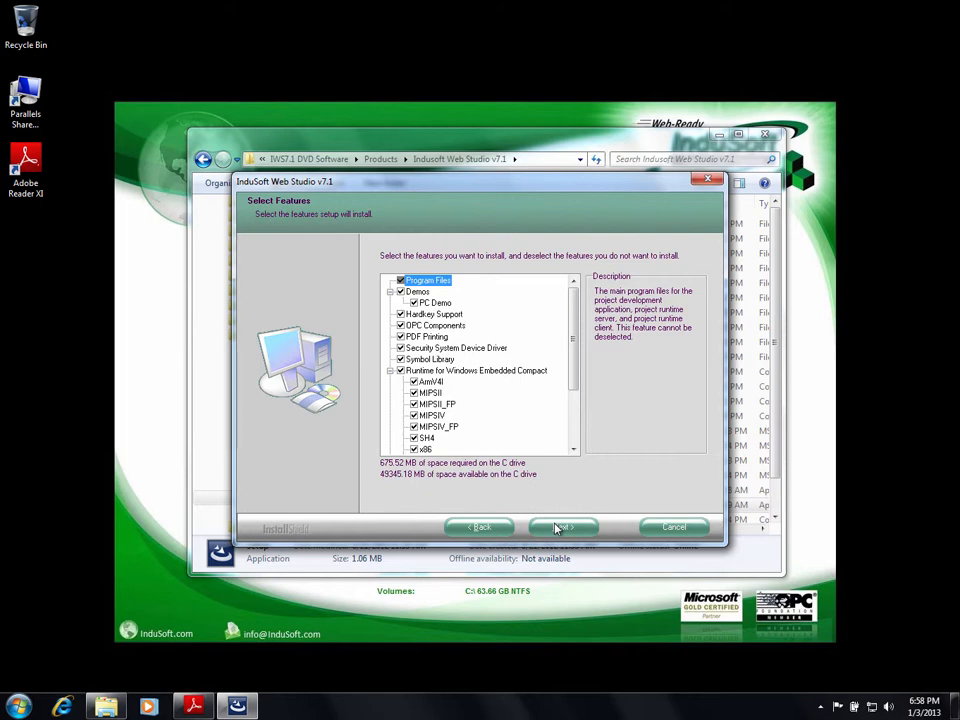
left_click(557, 528)
left_click(560, 527)
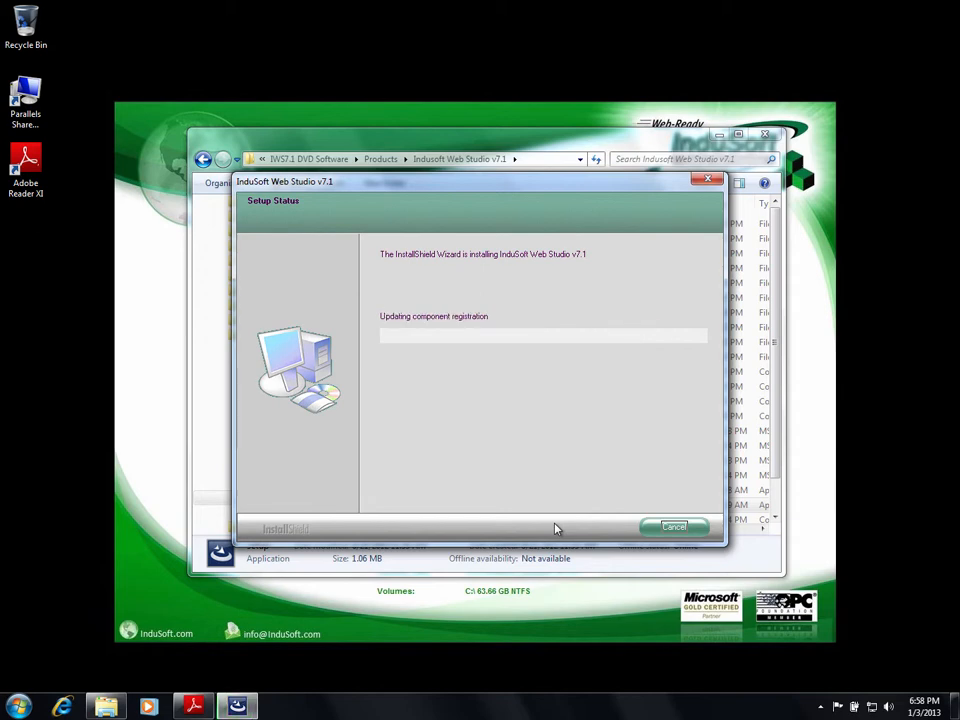
key("alt+Tab")
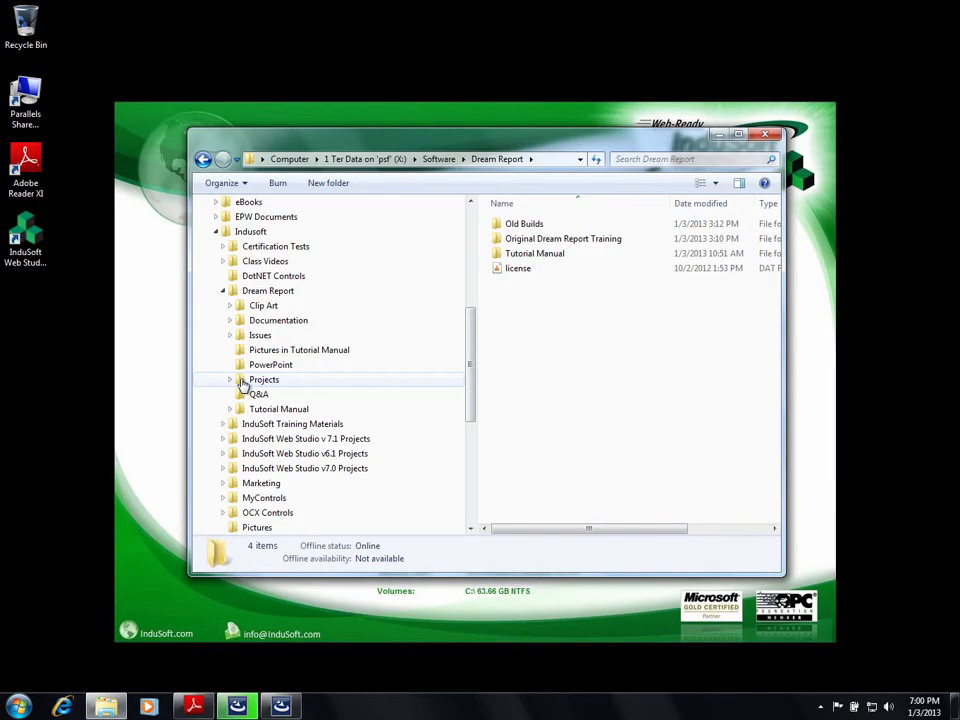
left_click(243, 381)
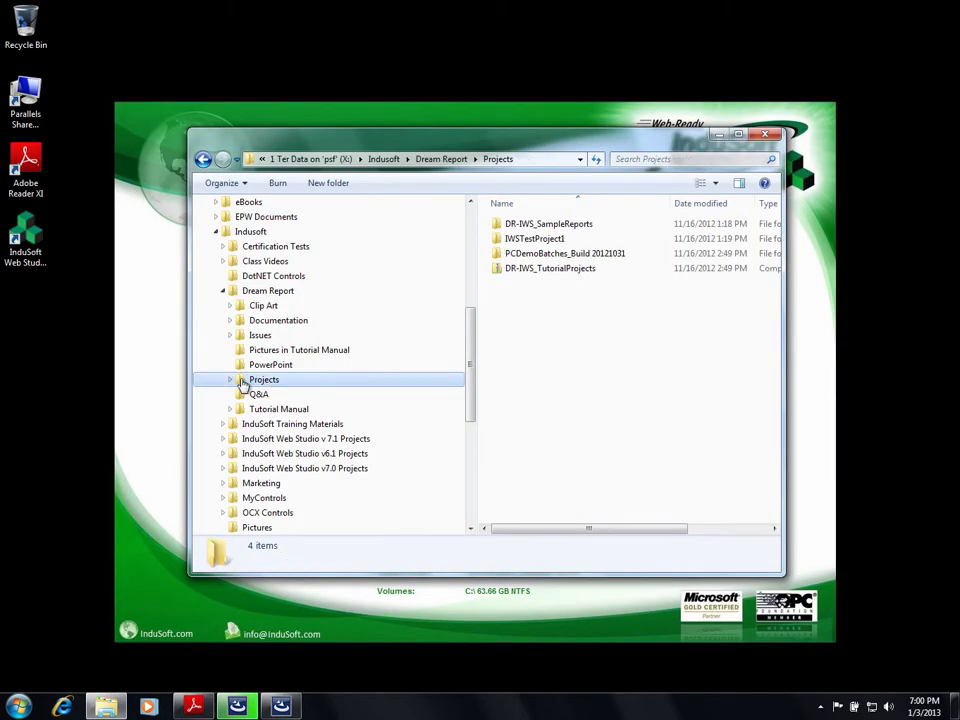
Copy the DR-IWS_TutorialProjects zip into the InduSoft Web Studio v7.1 Demo folder in Documents.
right_click(502, 271)
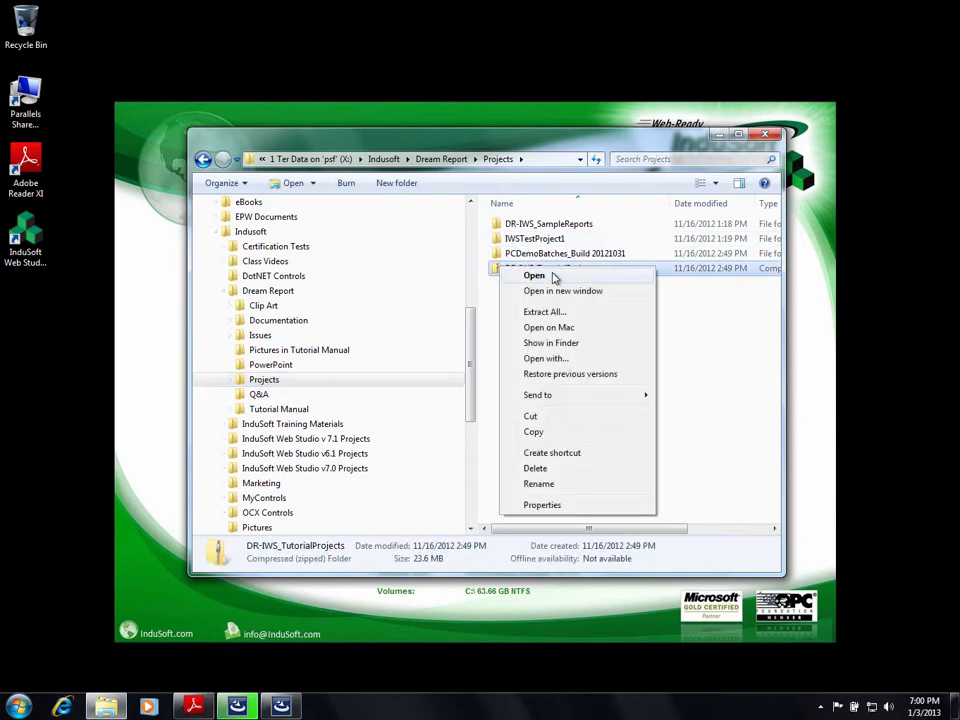
left_click(531, 432)
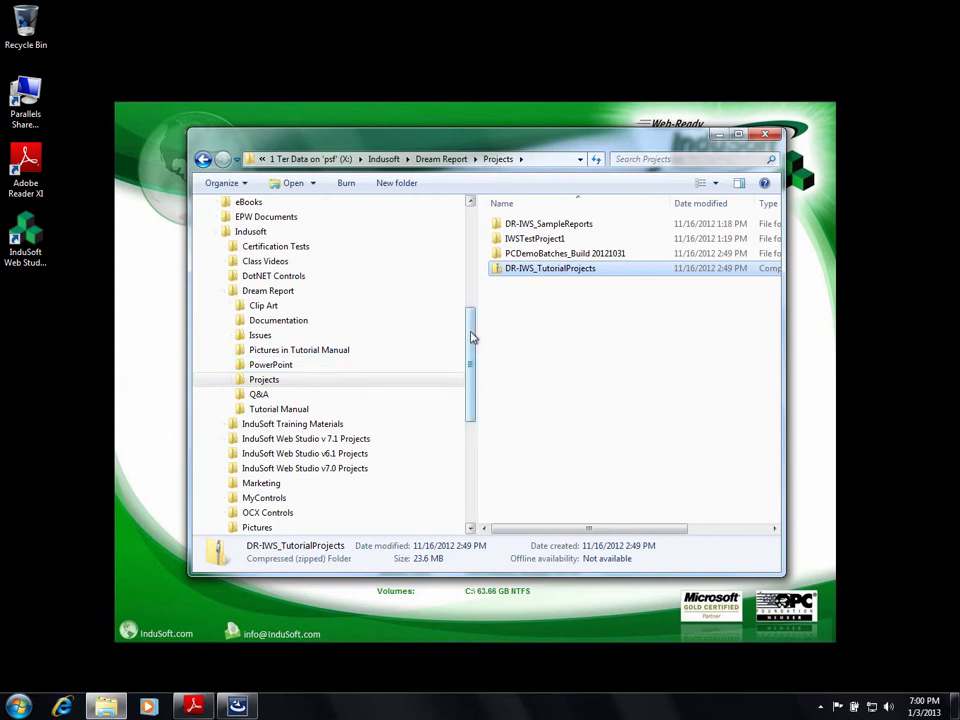
left_click_drag(473, 337, 467, 230)
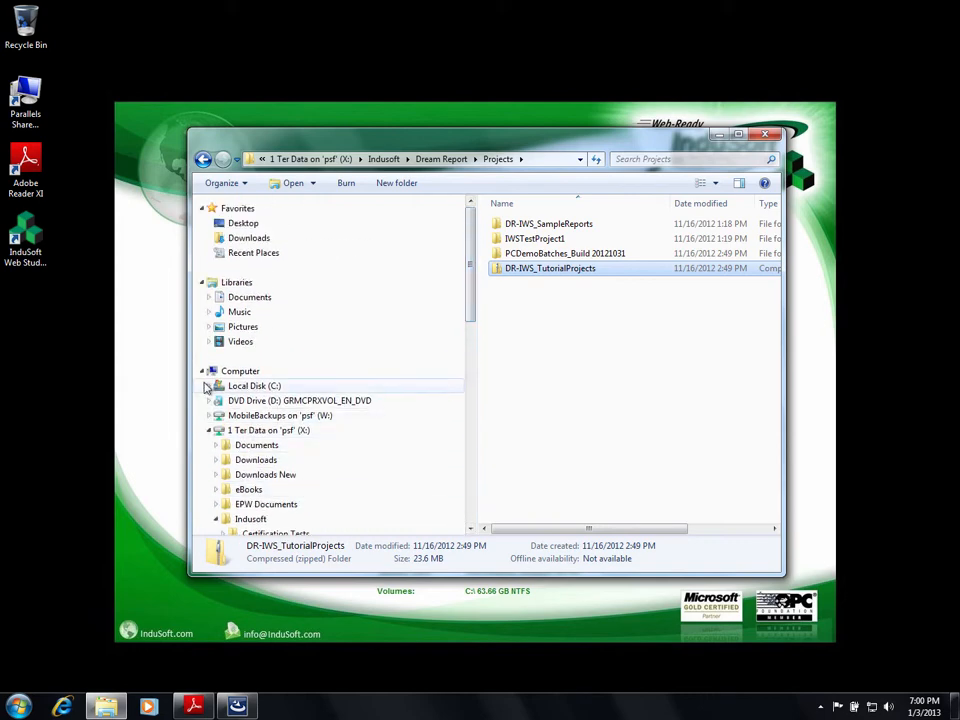
left_click(212, 297)
left_click(226, 313)
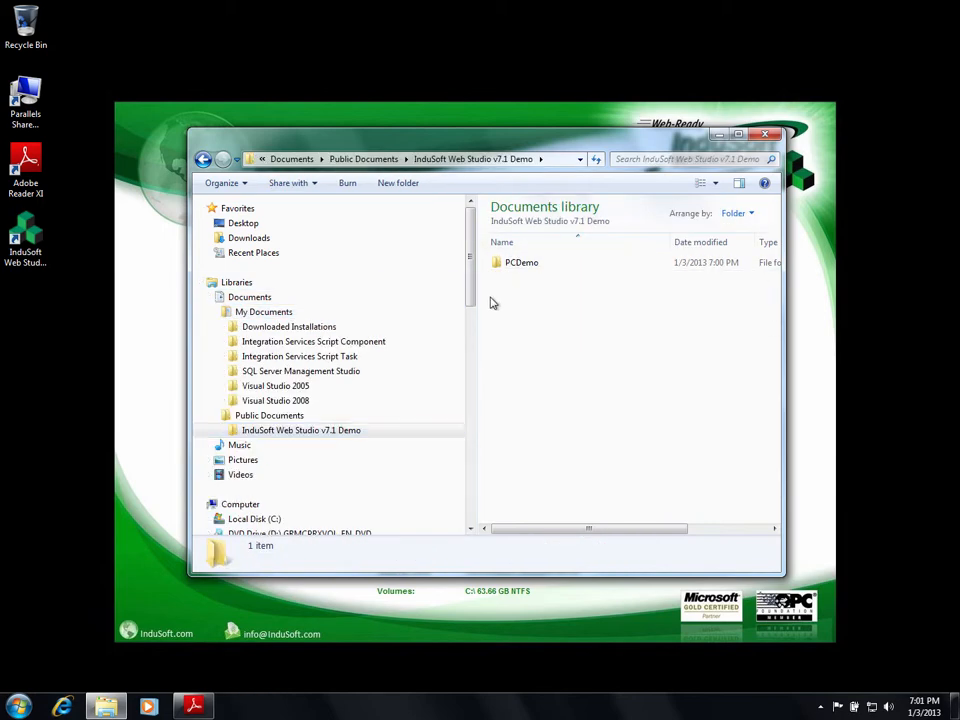
right_click(490, 302)
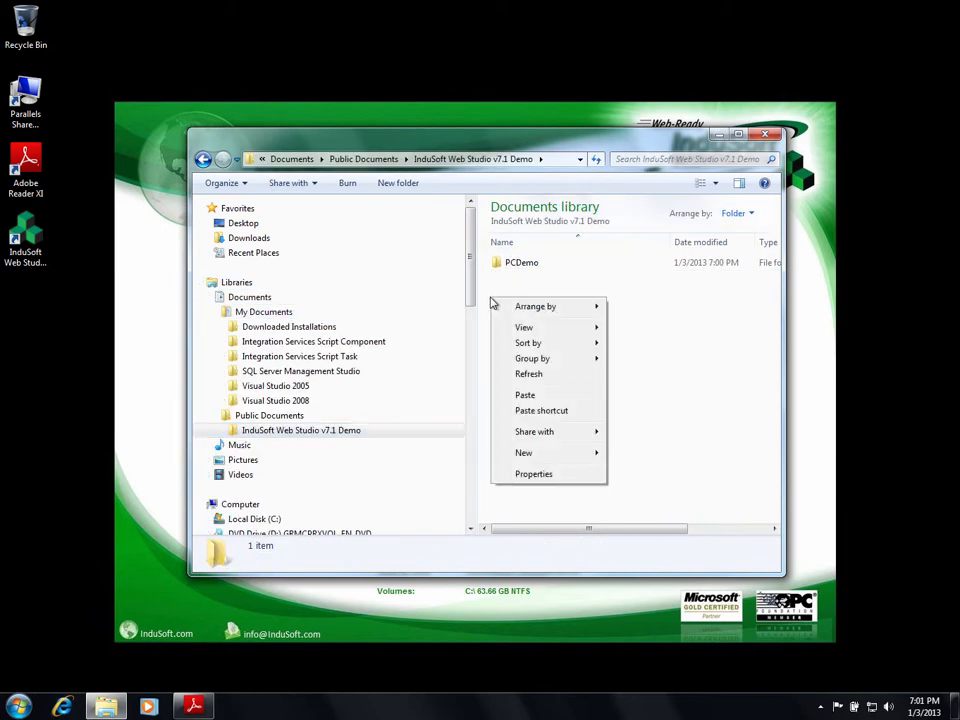
left_click(527, 395)
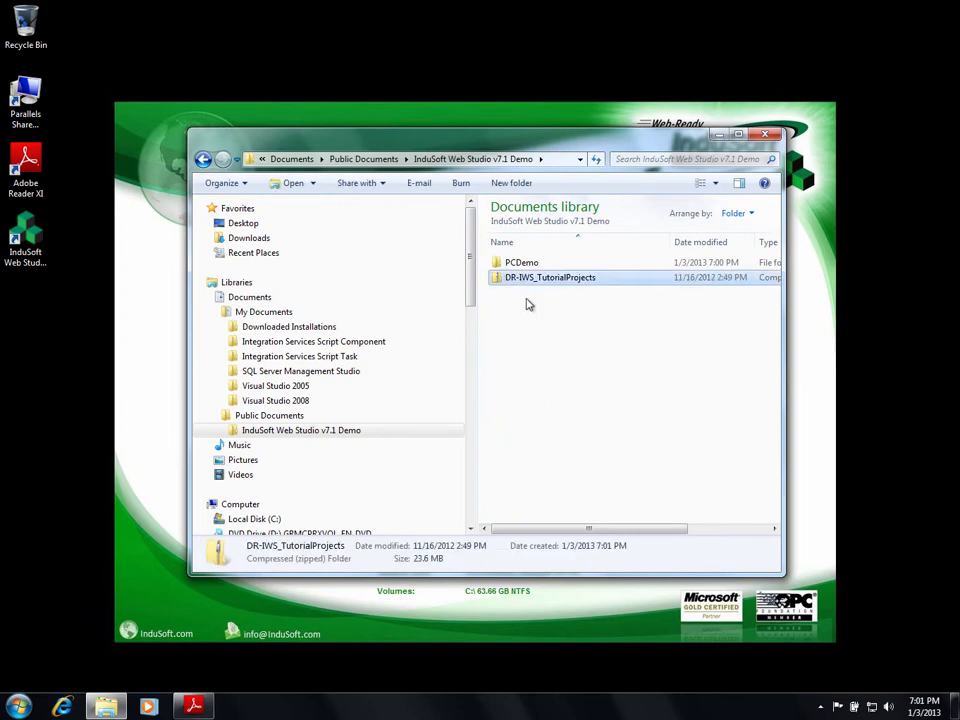
Extract the zip there, check the PCDemoBatches_Build 20121031 folder, and launch InduSoft Web Studio.
right_click(500, 287)
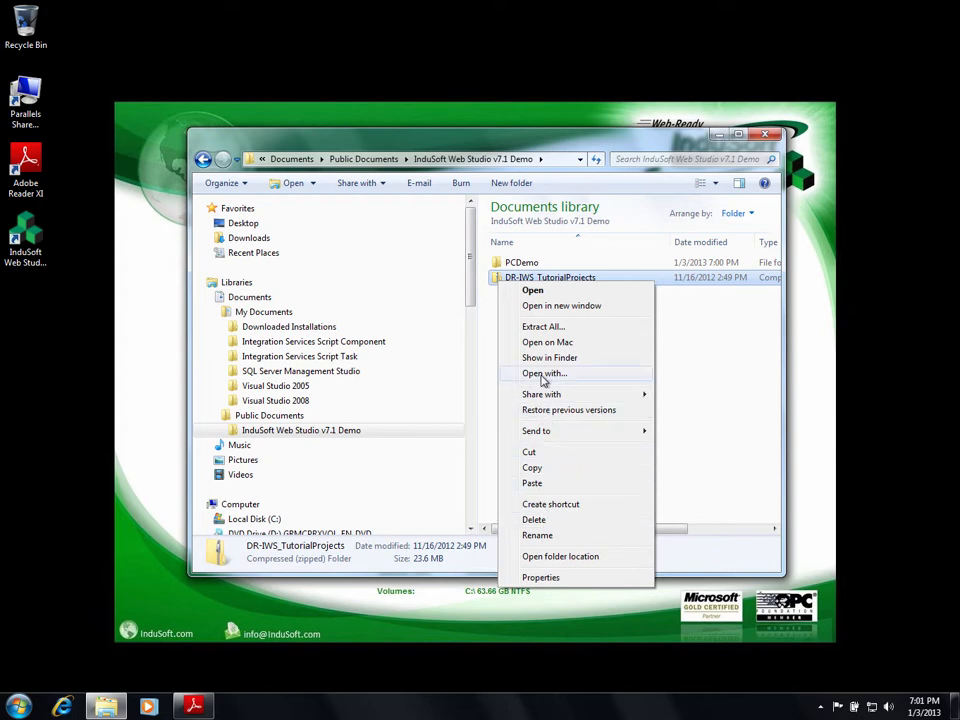
left_click(543, 327)
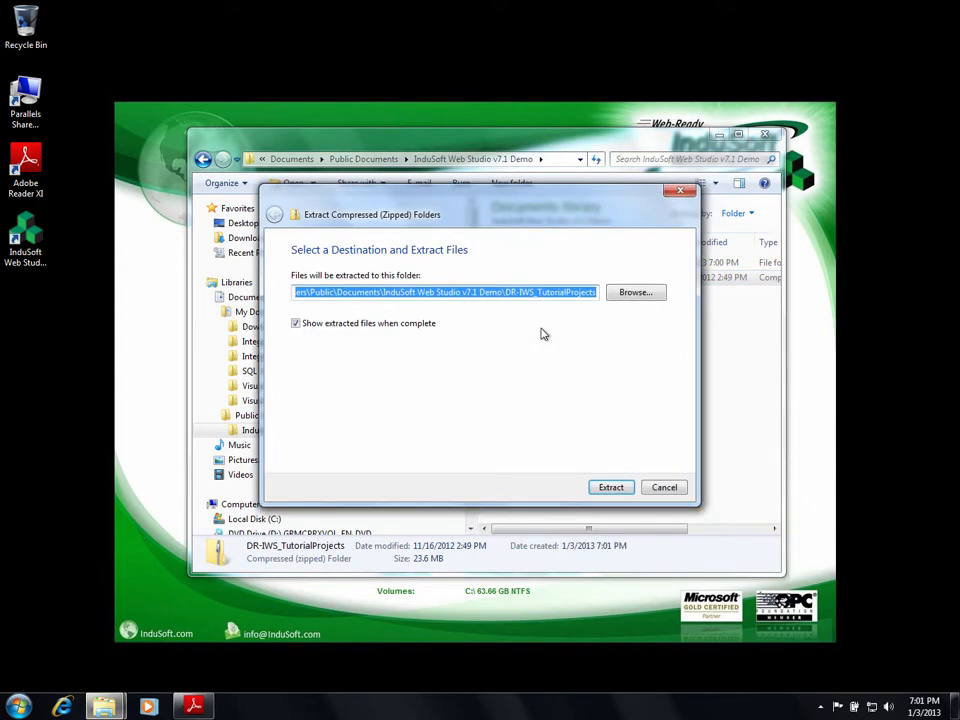
left_click(604, 489)
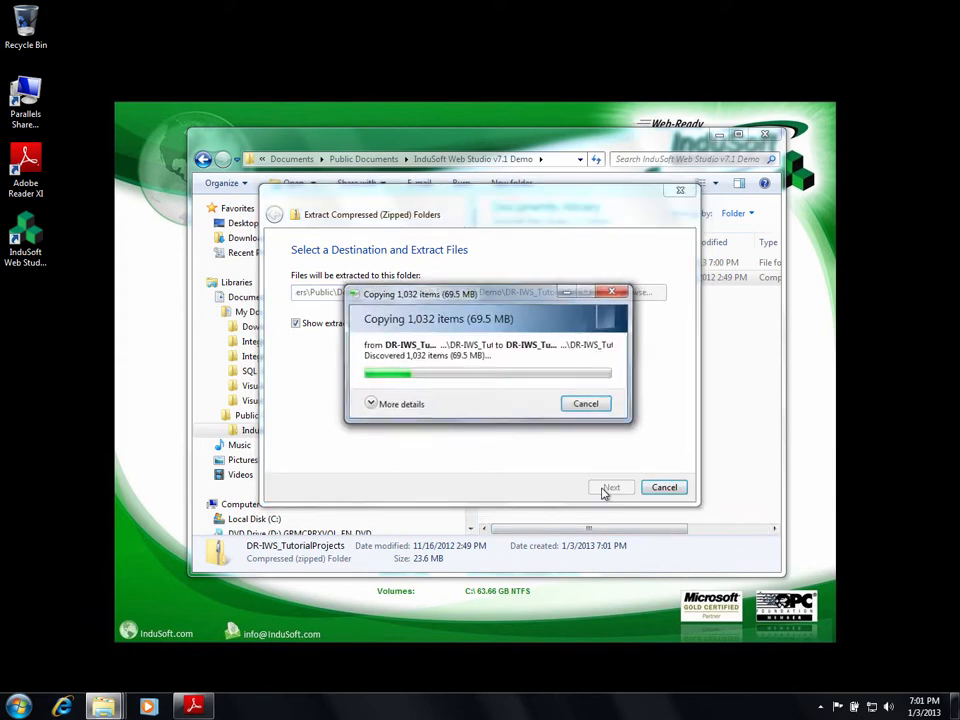
left_click_drag(505, 160, 463, 123)
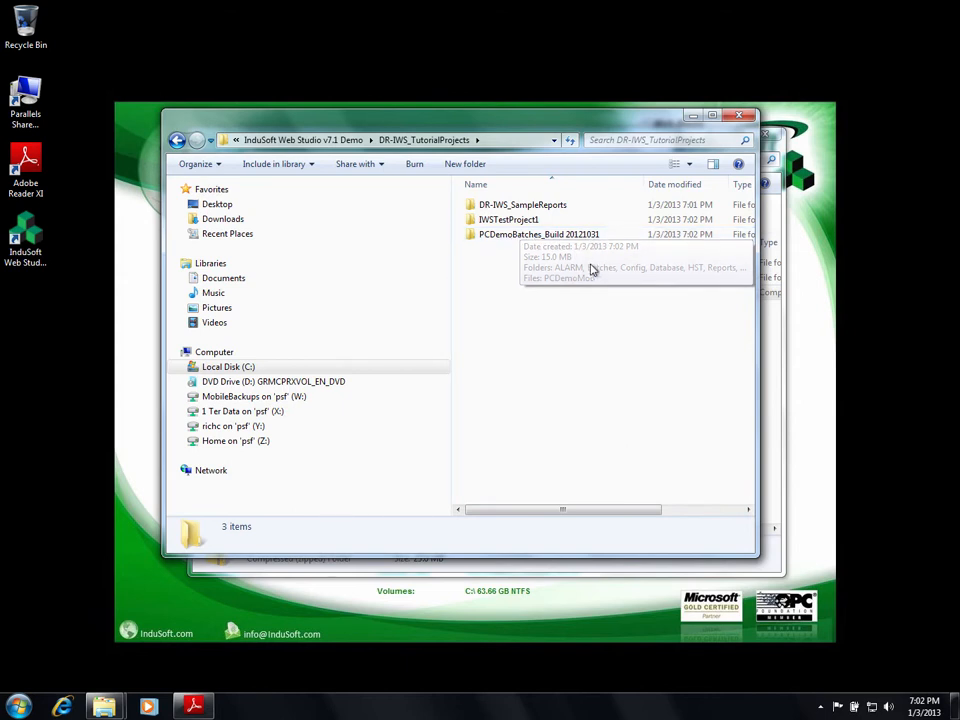
left_click(472, 240)
double_click(472, 240)
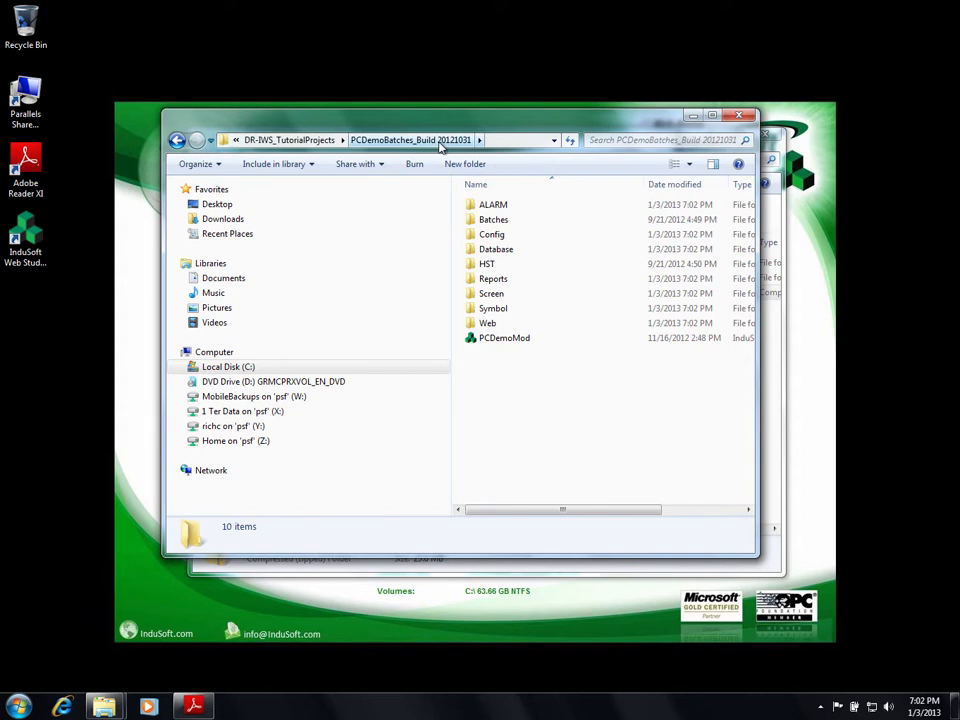
left_click(316, 142)
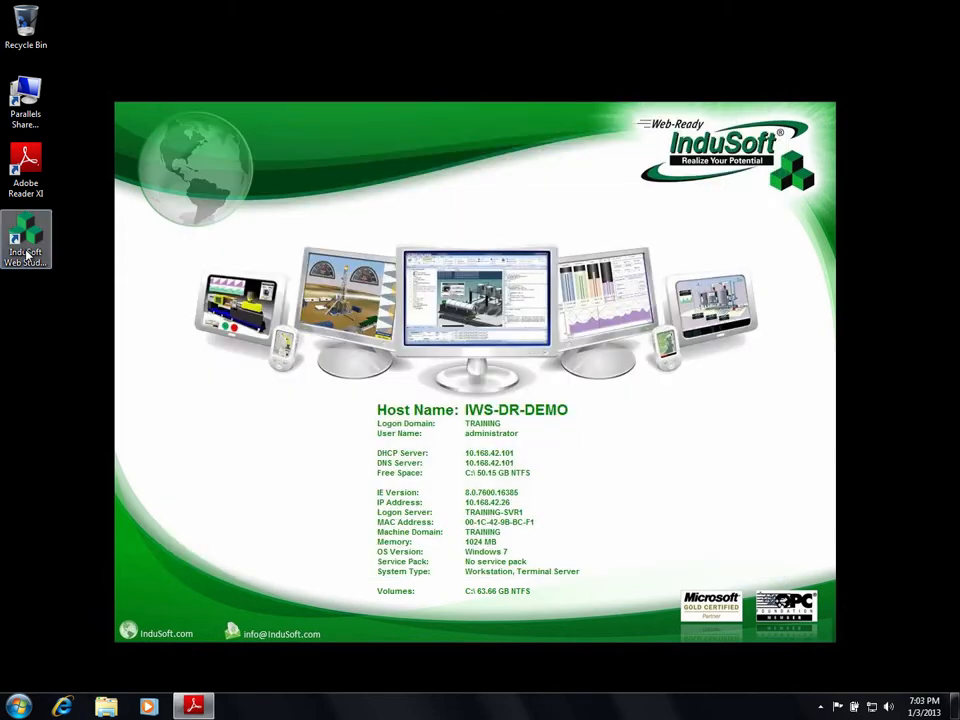
double_click(27, 255)
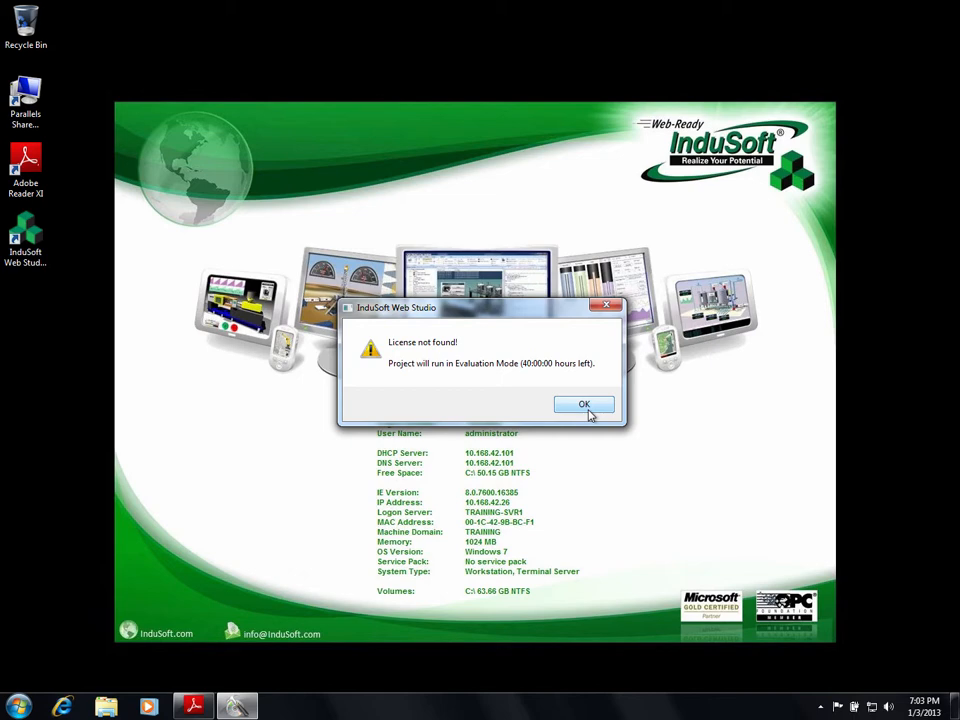
Open the PCDemoMod project from DR-IWS_TutorialProjects\PCDemoBatches_Build 20121031 in Evaluation Mode and maximize Studio.
left_click(589, 412)
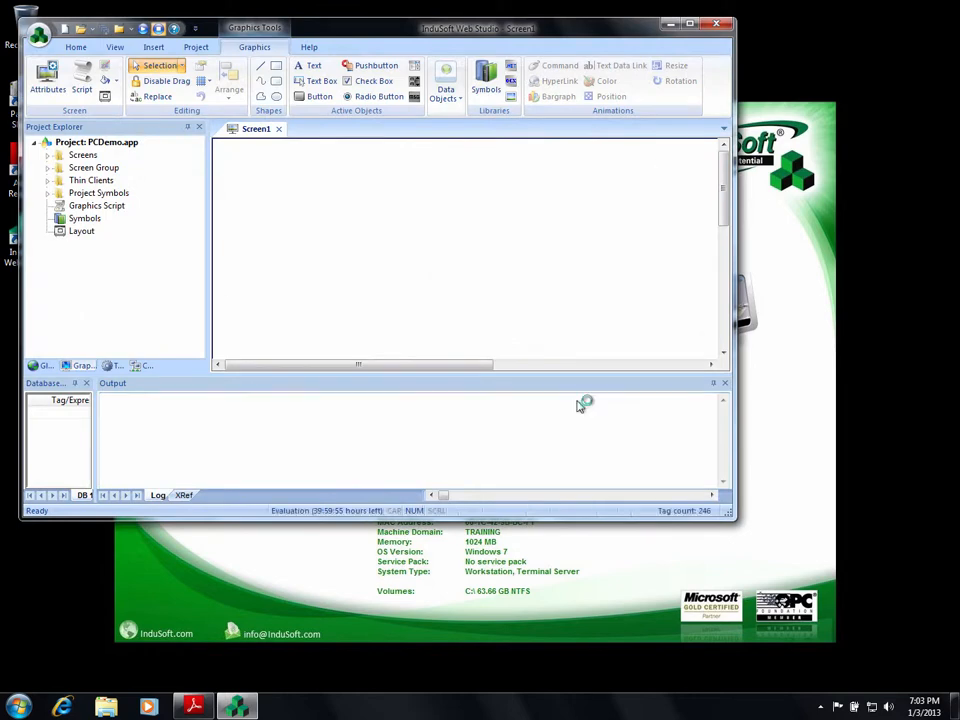
left_click(38, 36)
mouse_move(66, 104)
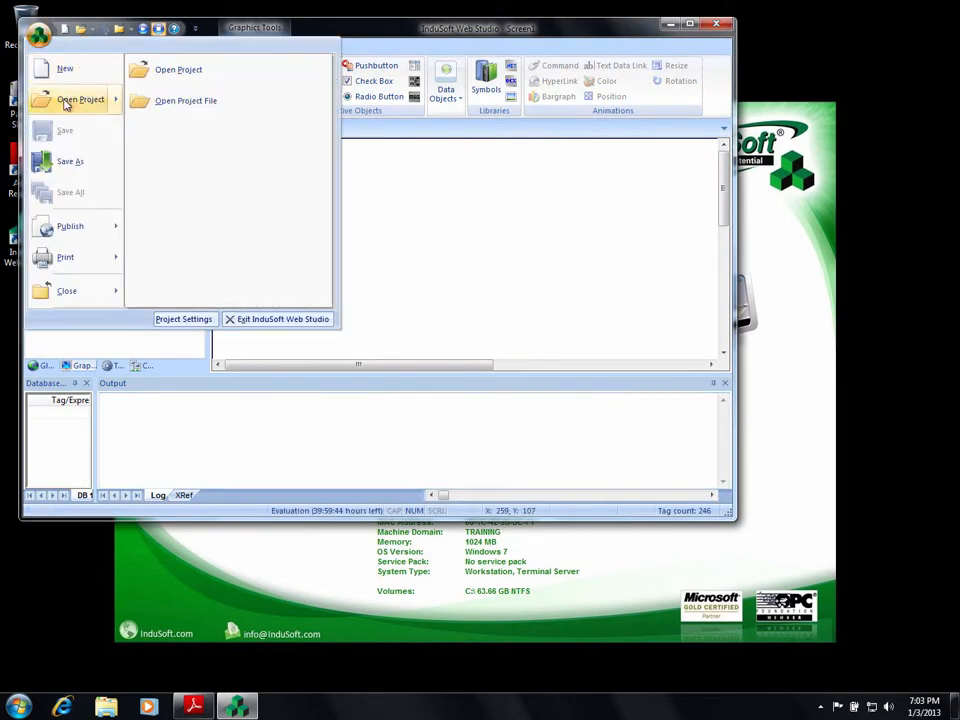
left_click(165, 70)
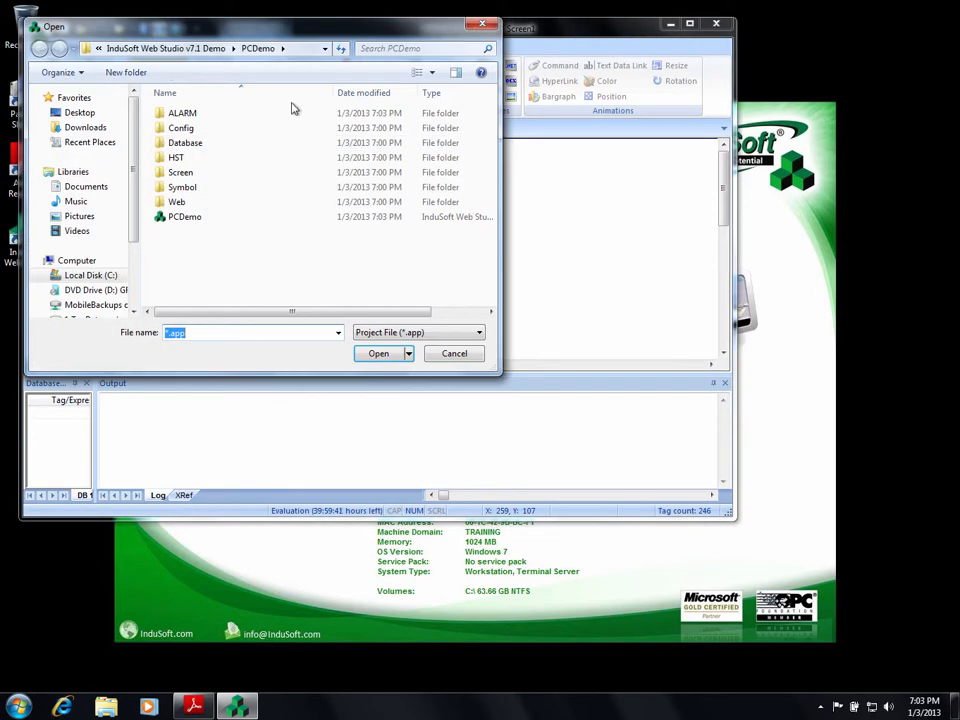
left_click(180, 48)
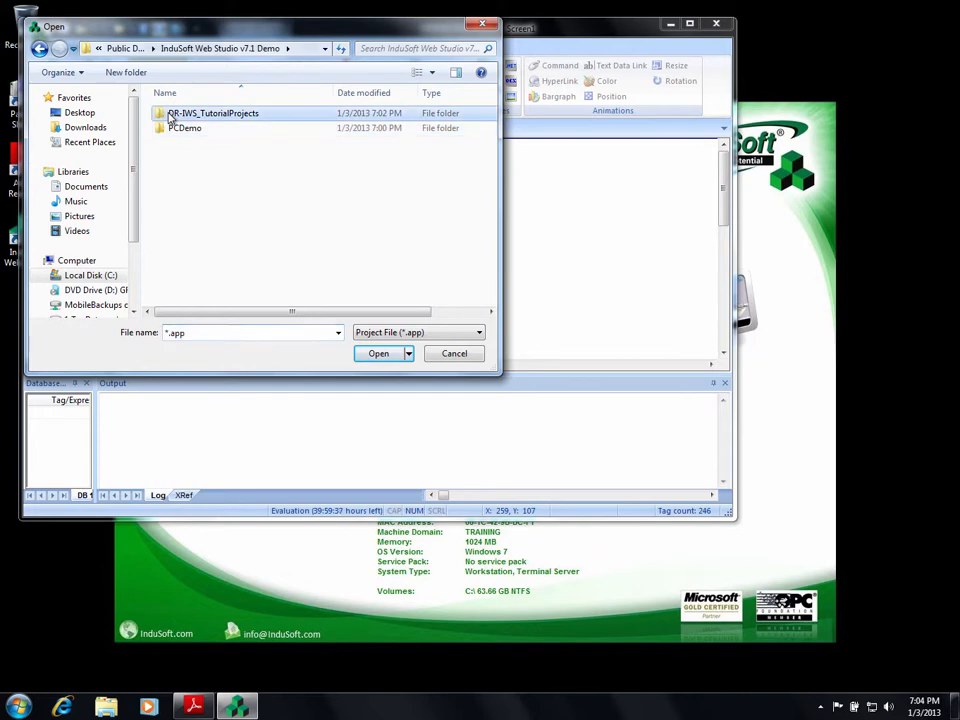
double_click(170, 117)
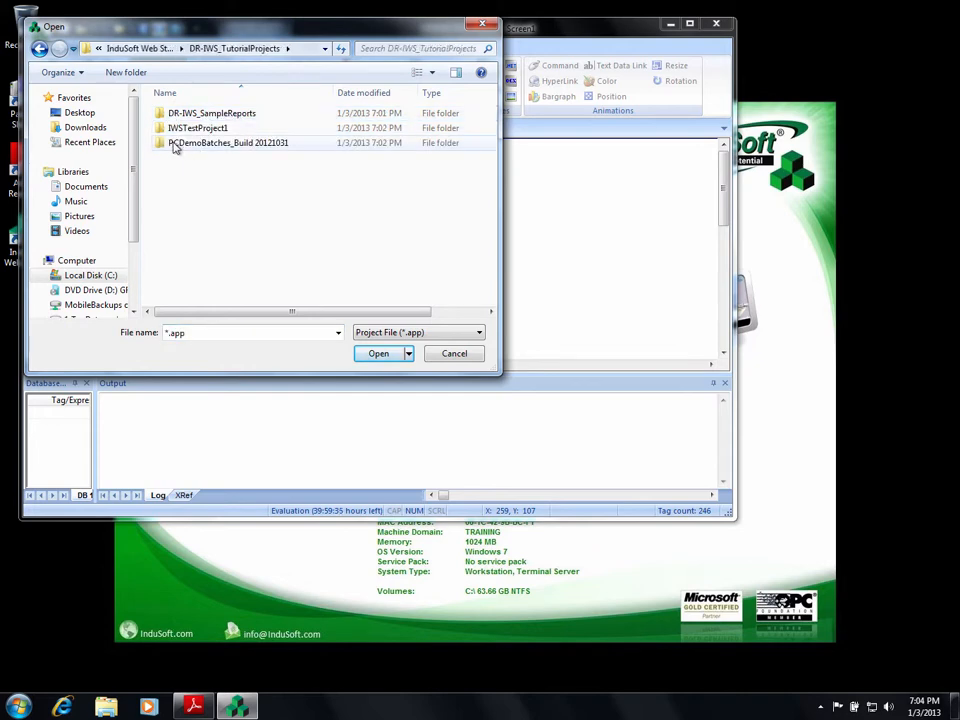
double_click(176, 144)
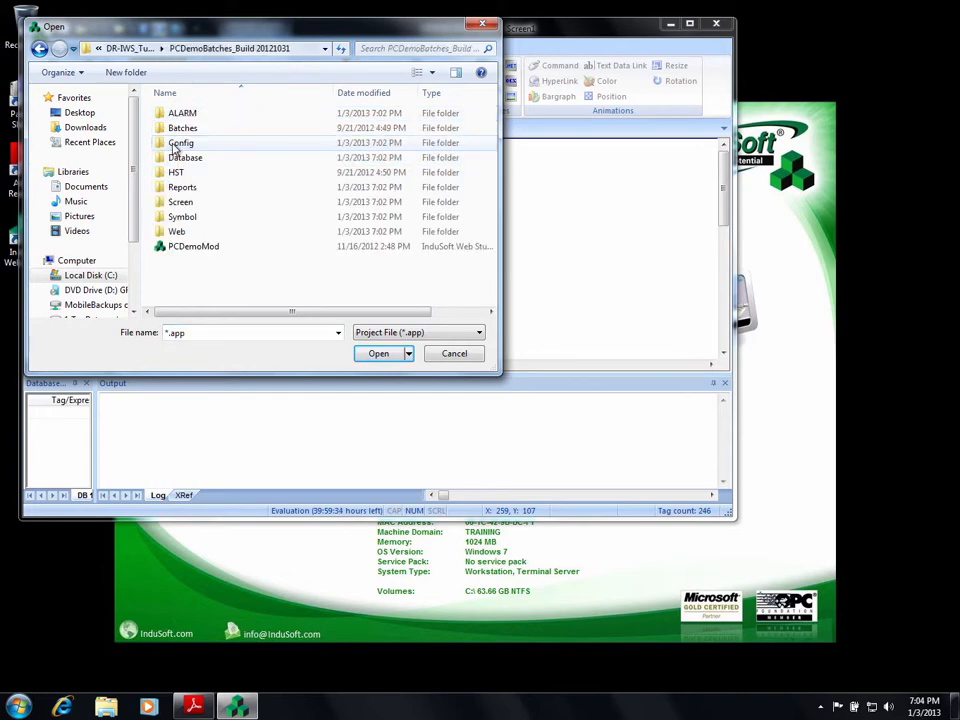
left_click(174, 250)
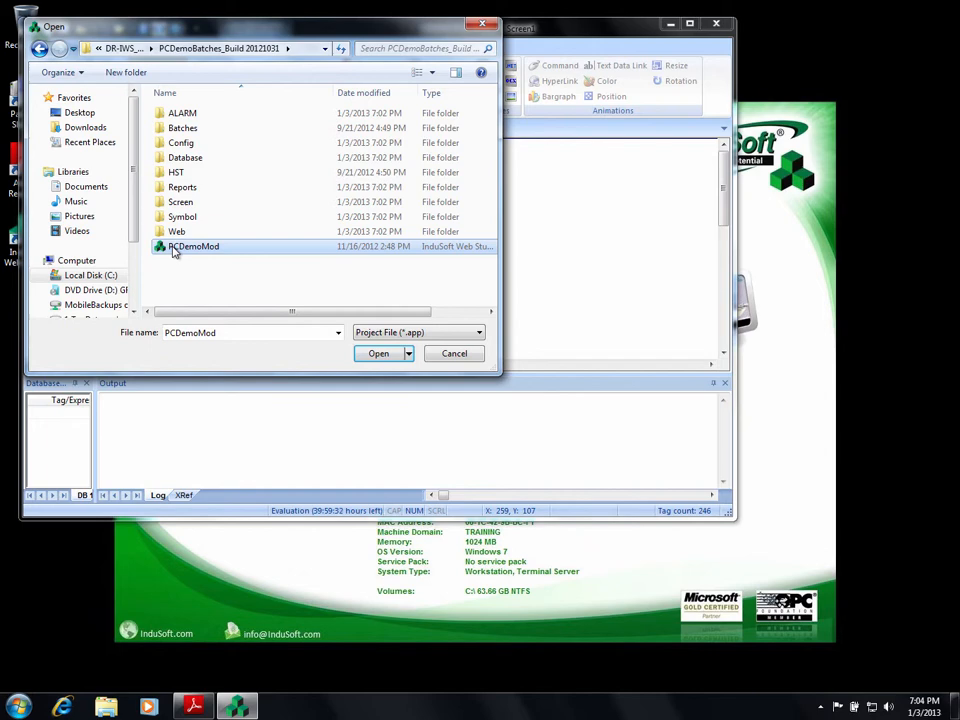
left_click(382, 355)
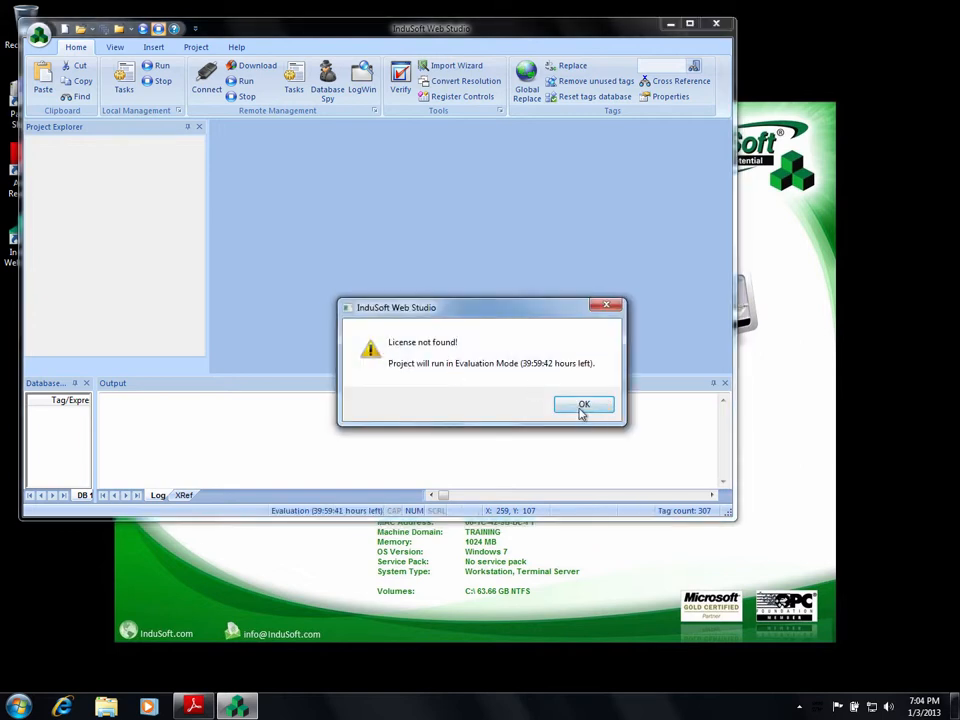
left_click(583, 406)
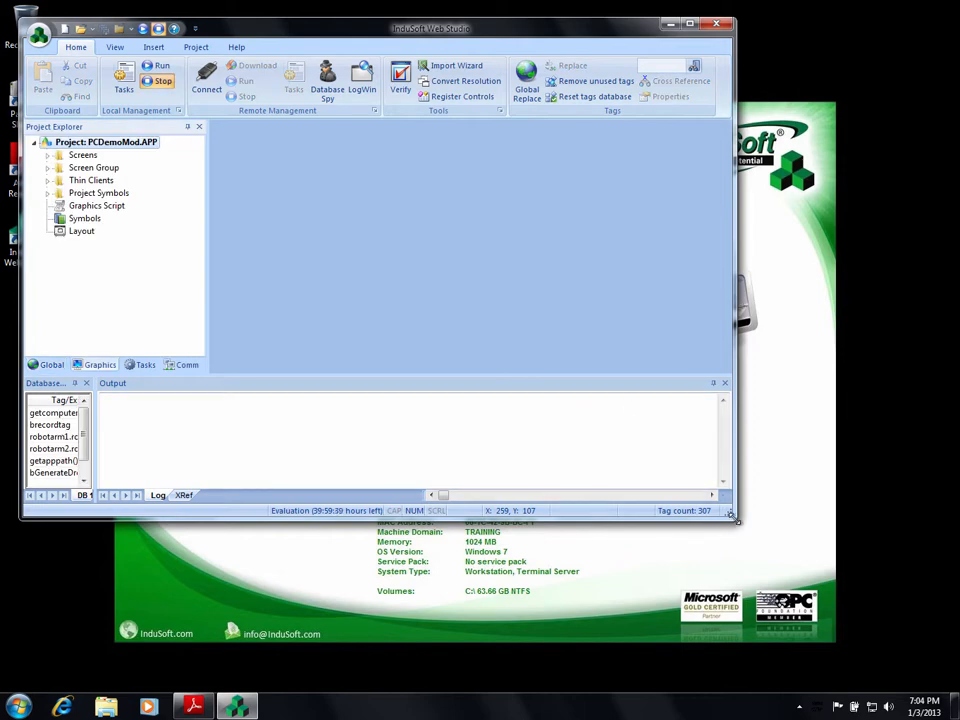
left_click_drag(731, 514, 916, 666)
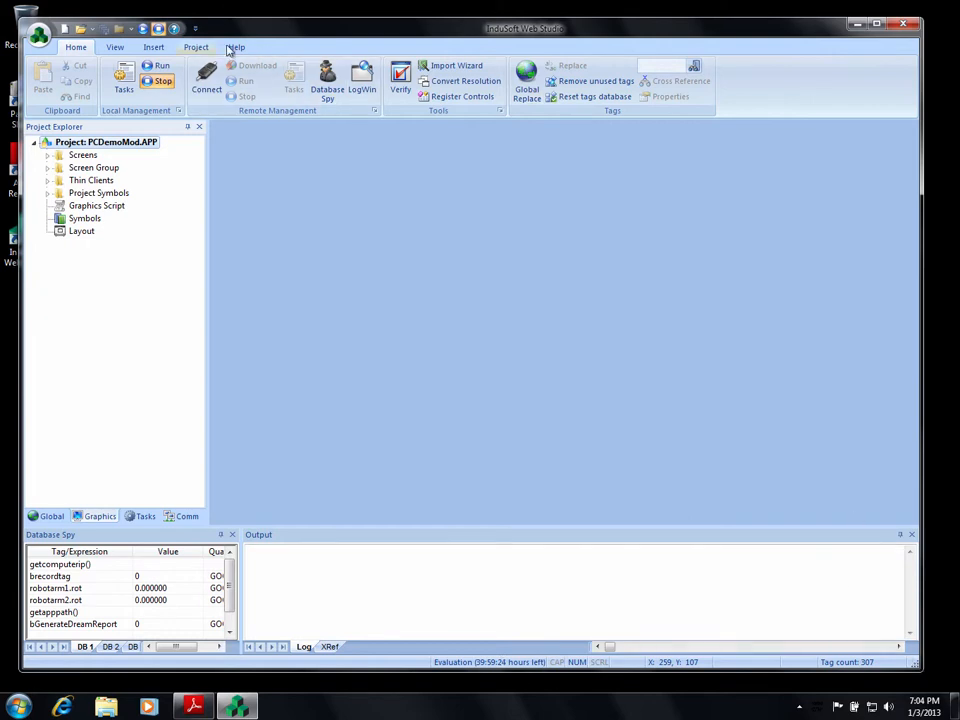
left_click(196, 48)
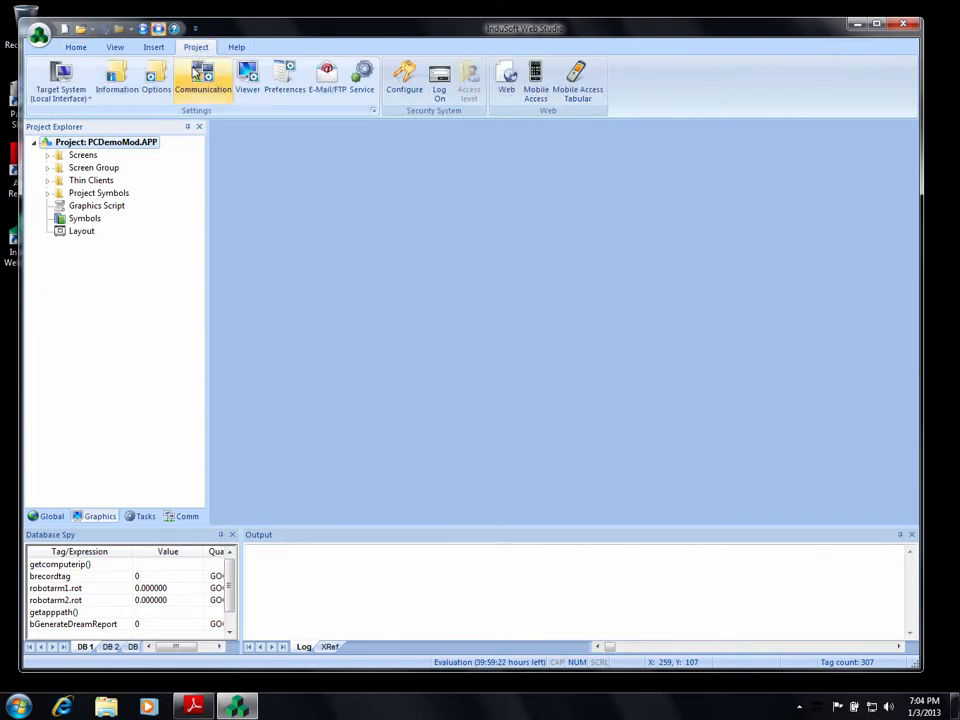
Open the default database connection properties, allow saving the password, and re-enter the password.
left_click(156, 80)
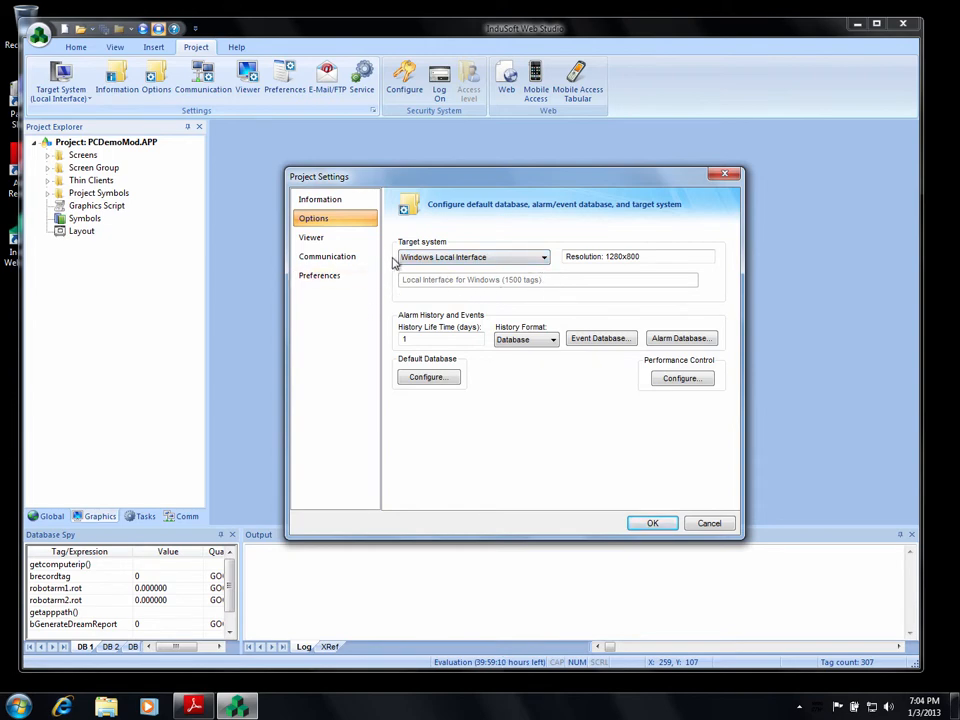
left_click(449, 379)
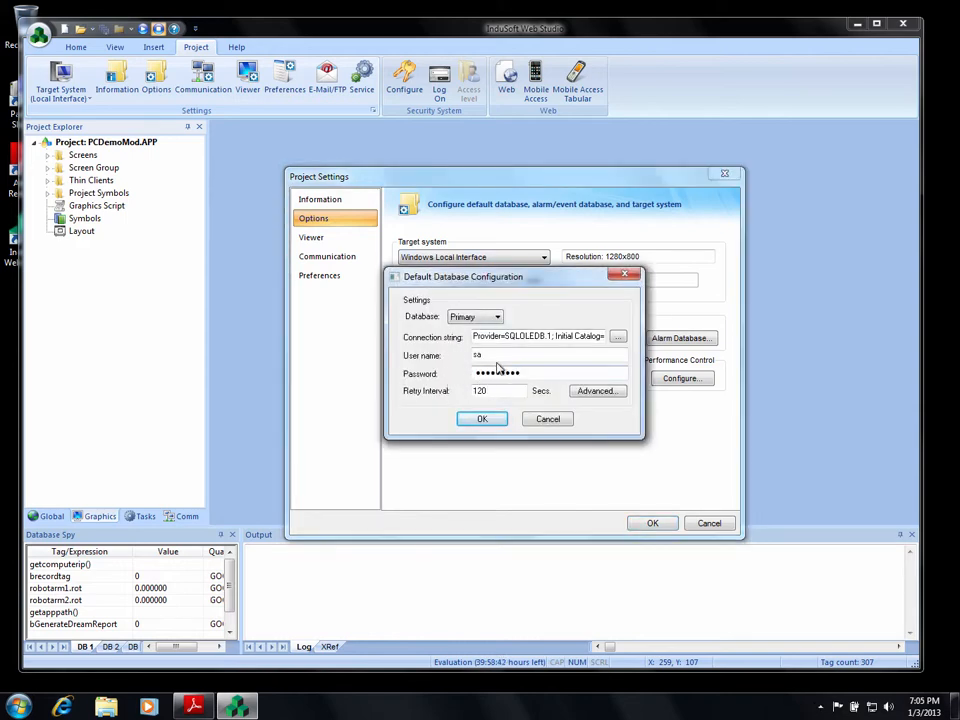
left_click(618, 339)
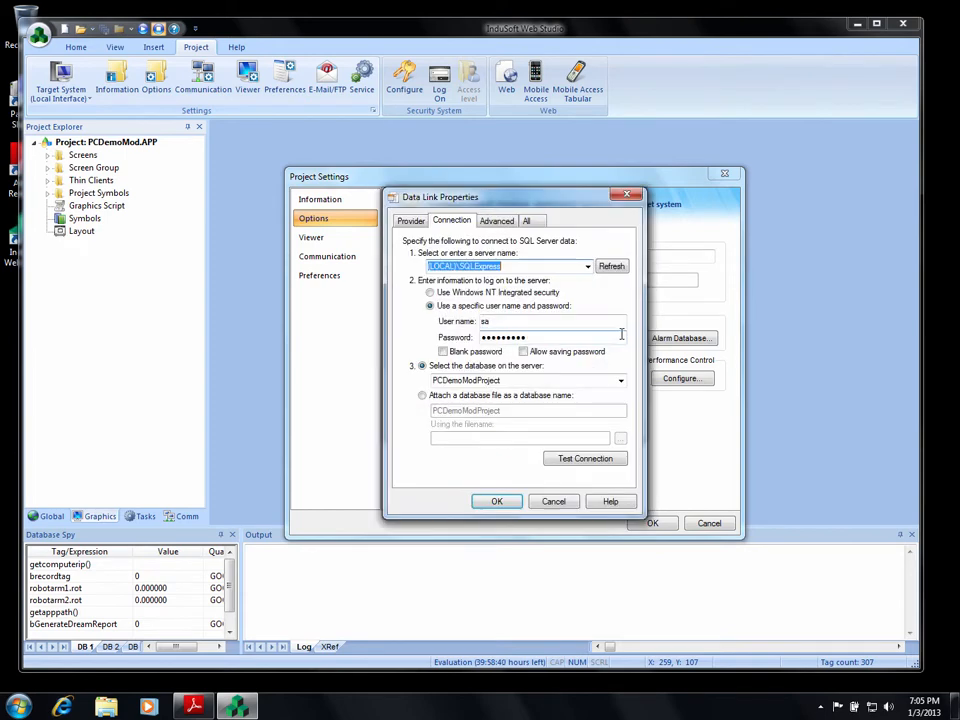
left_click(523, 352)
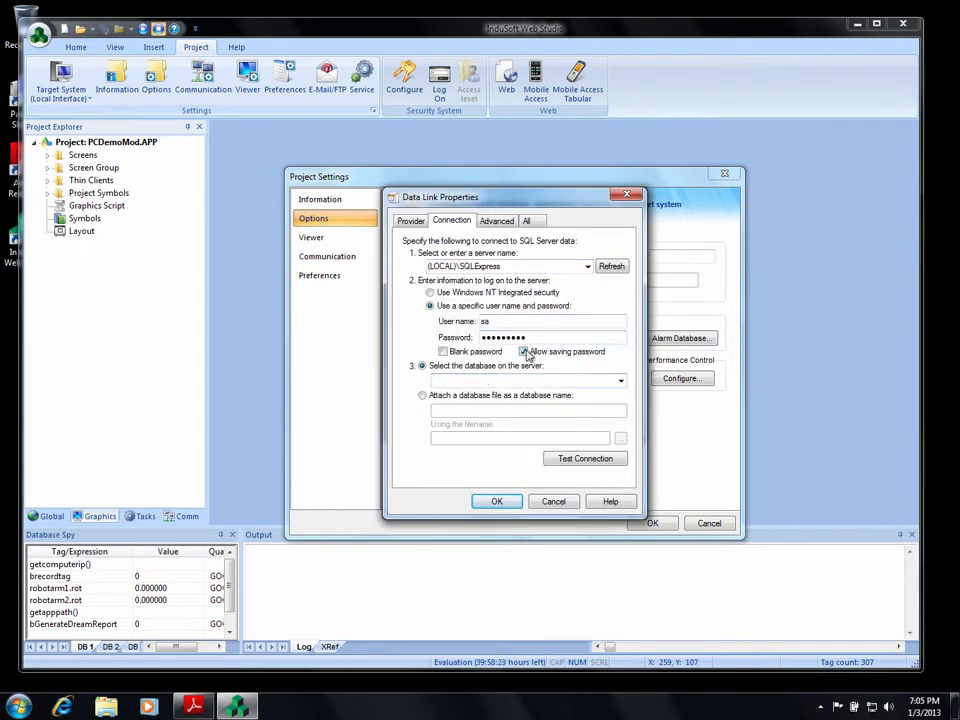
left_click_drag(529, 337, 424, 341)
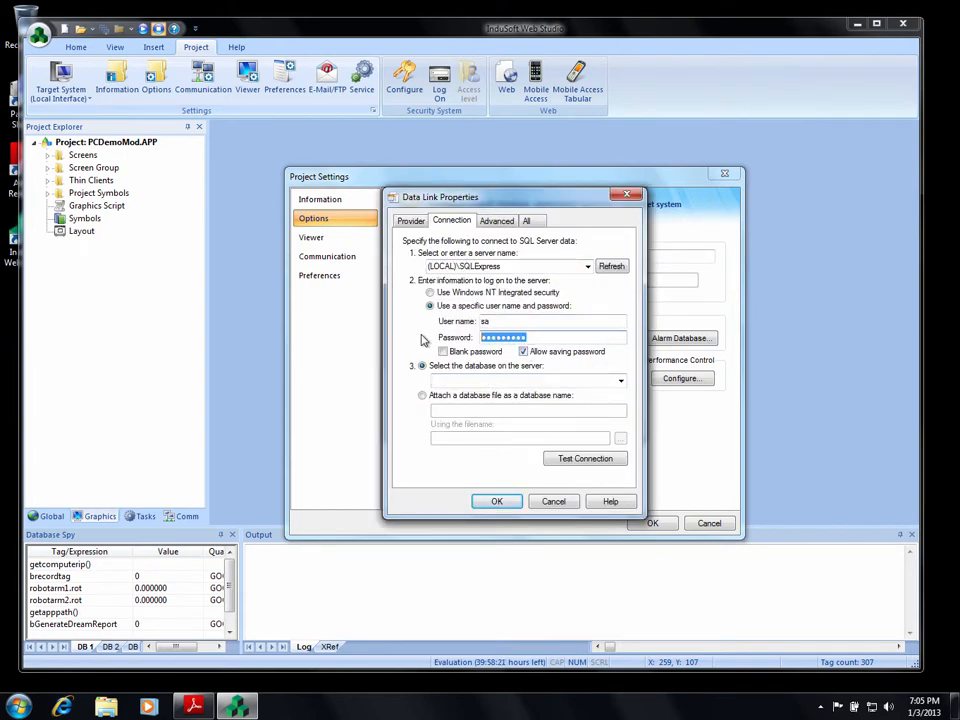
type("sa")
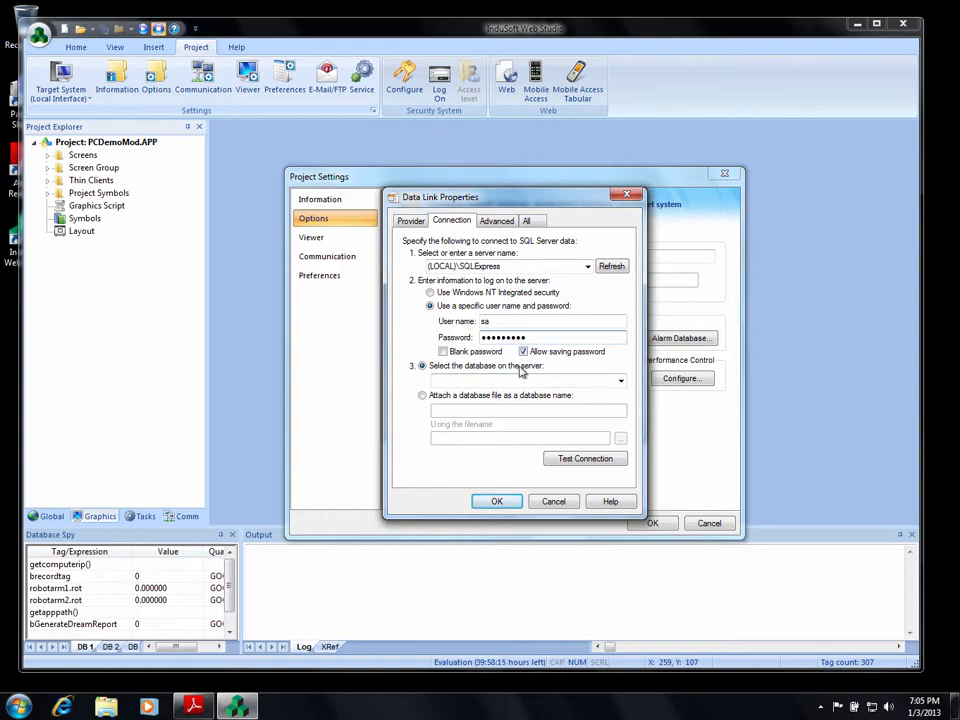
Select the PCDemoModProject database, test the connection successfully, and confirm all dialogs.
left_click(620, 381)
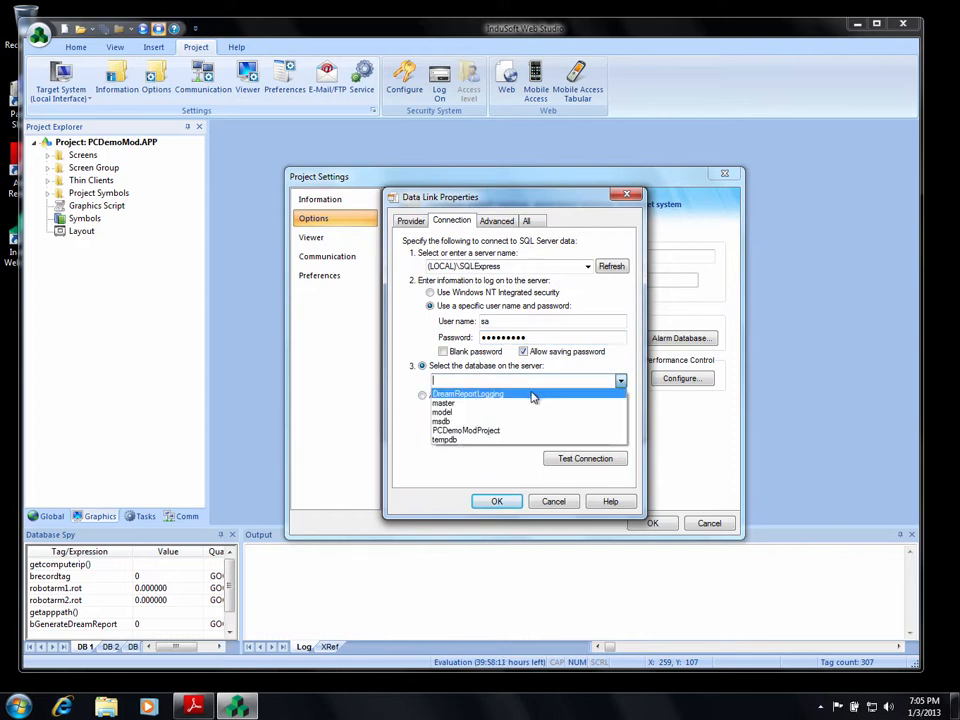
left_click(495, 431)
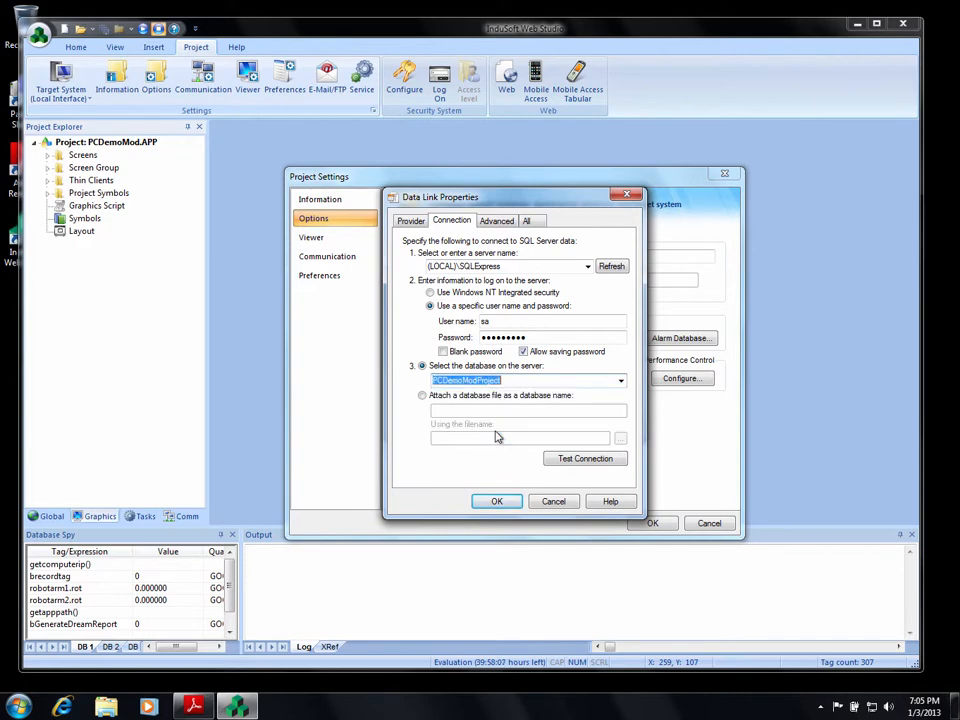
left_click(585, 460)
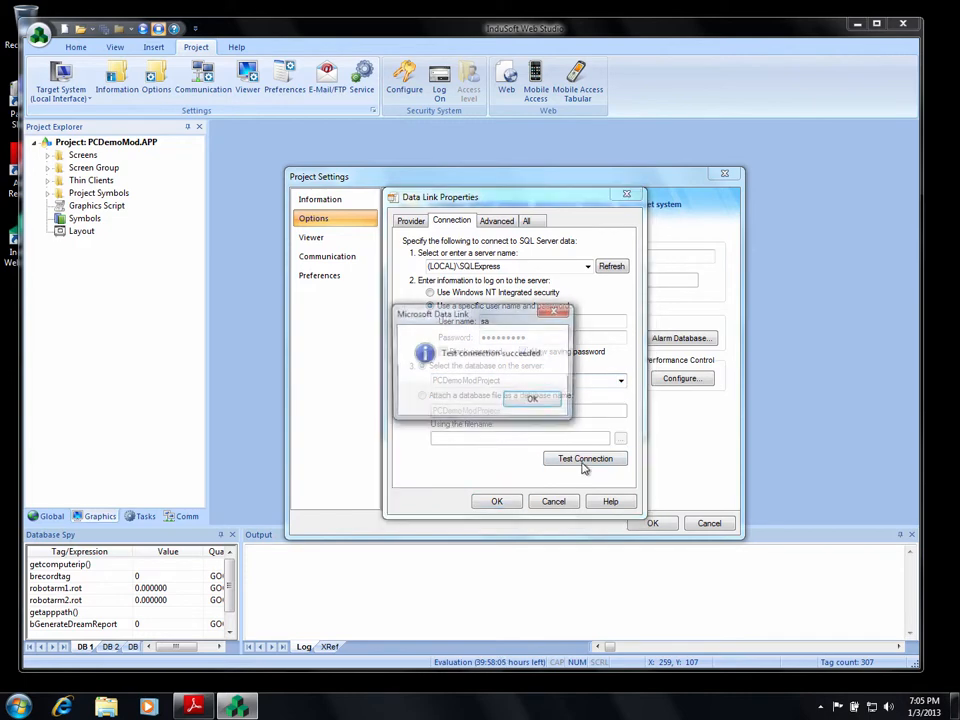
left_click(536, 402)
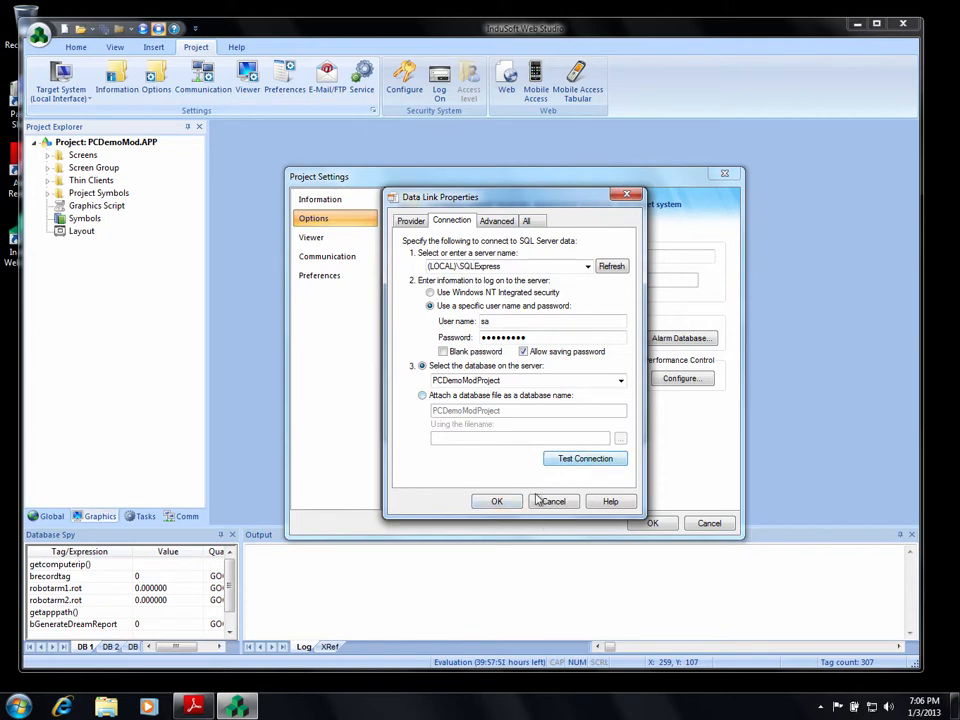
left_click(498, 502)
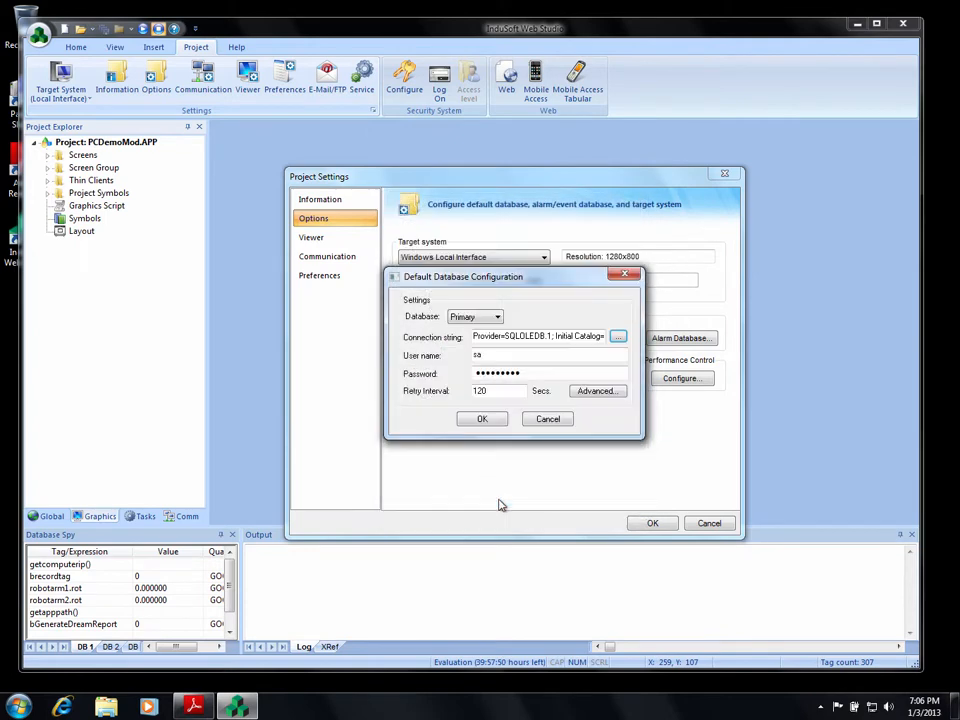
left_click(482, 420)
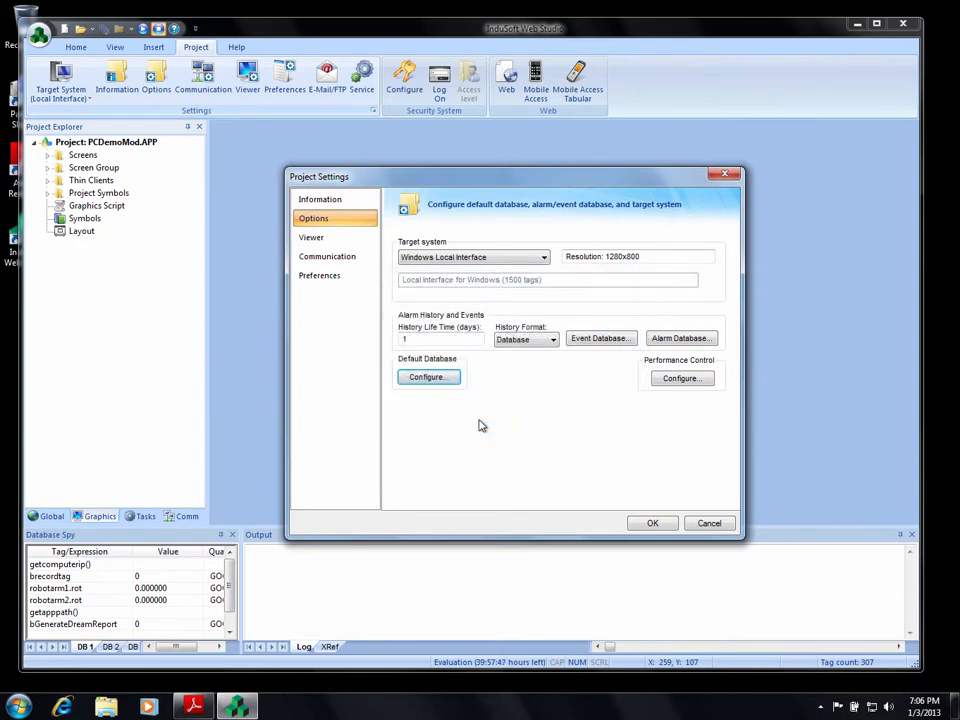
left_click(648, 524)
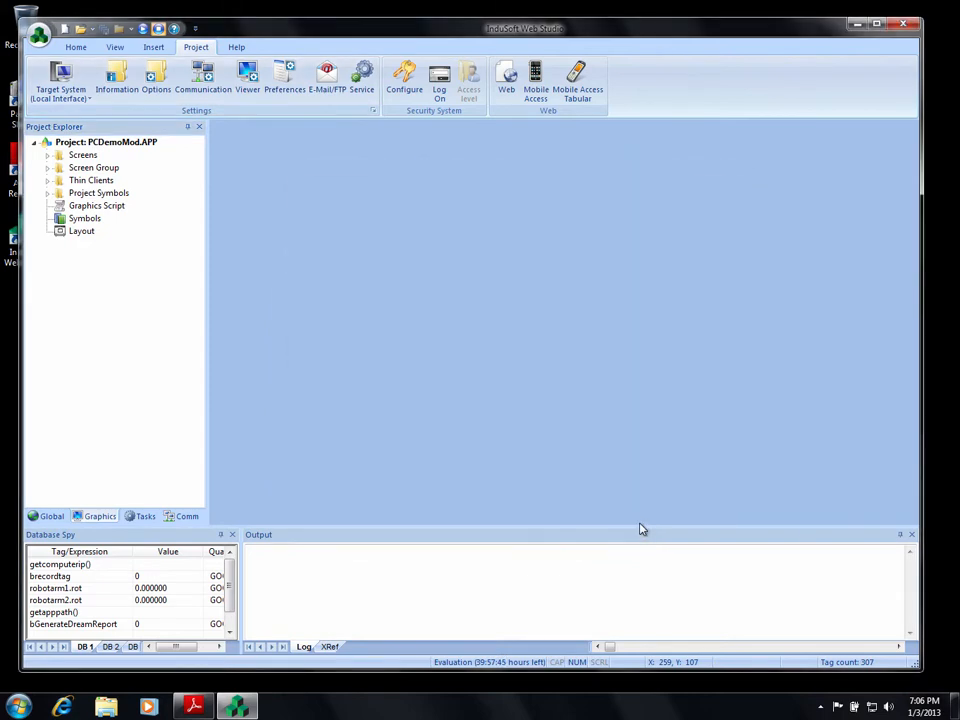
Run the PCDemo project and click Generate Dream Report on its Home Screen.
left_click(143, 29)
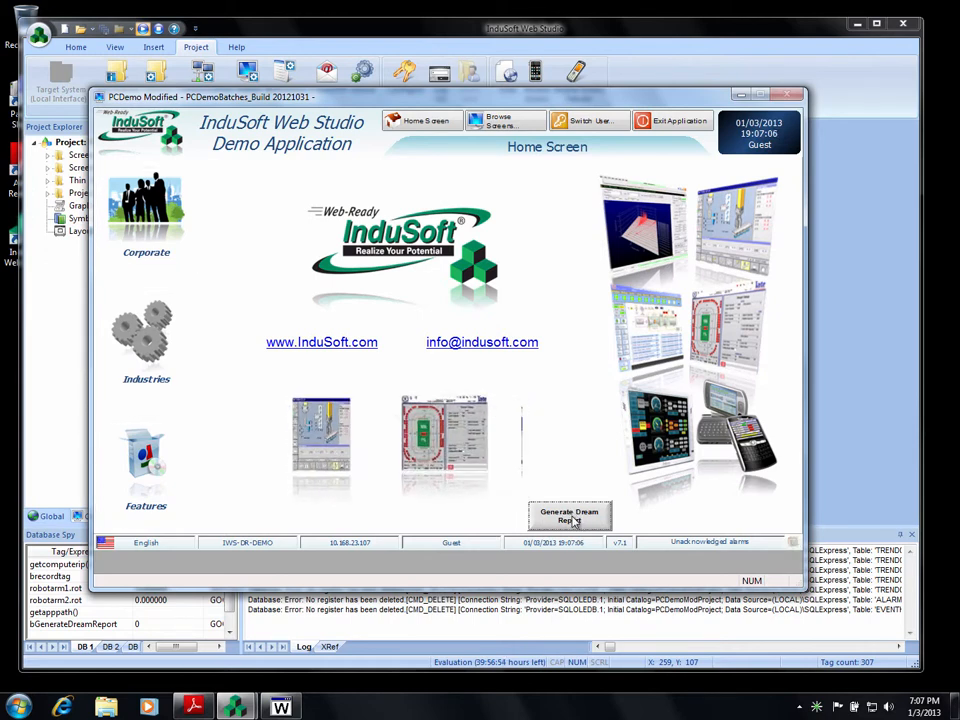
left_click(574, 521)
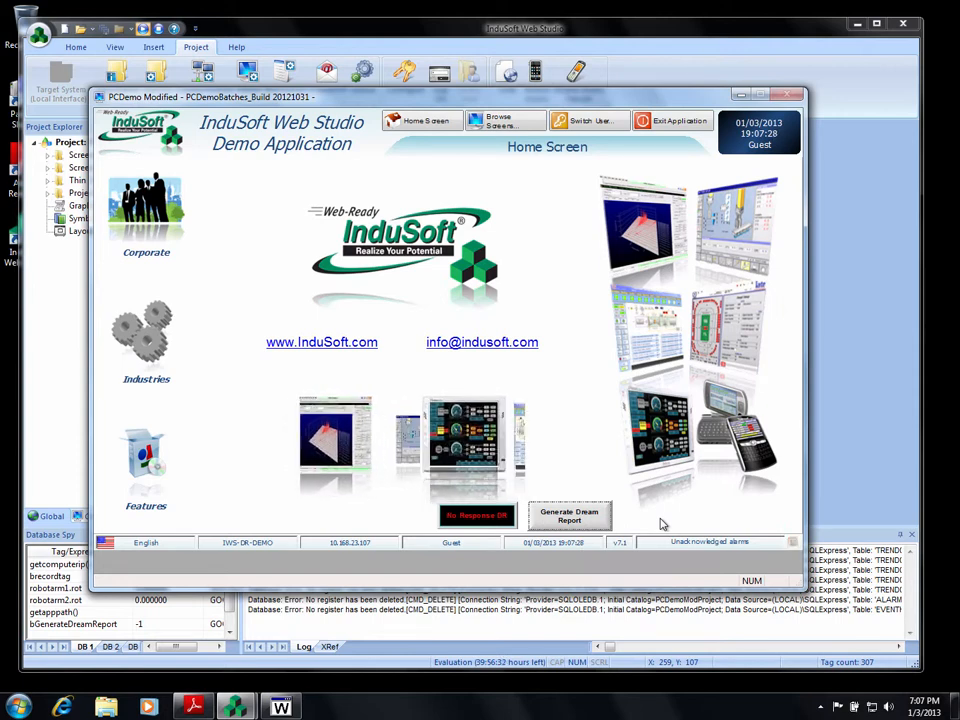
On the Automotive screen, generate a robot-arm event in Manual mode, restore Auto, then show Wind Energy.
left_click(146, 335)
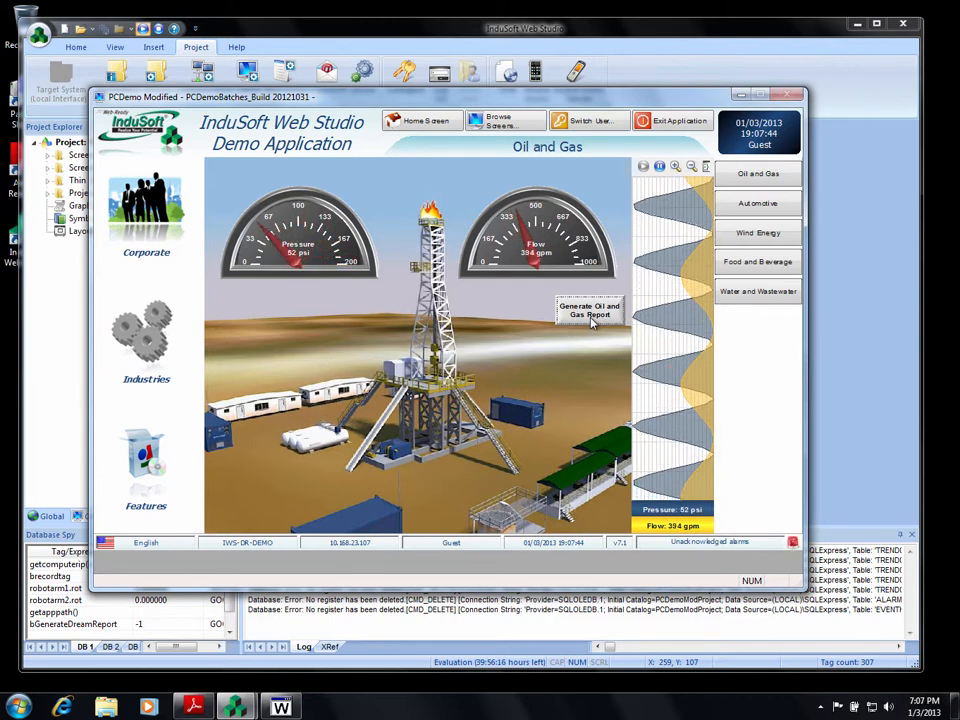
left_click(762, 204)
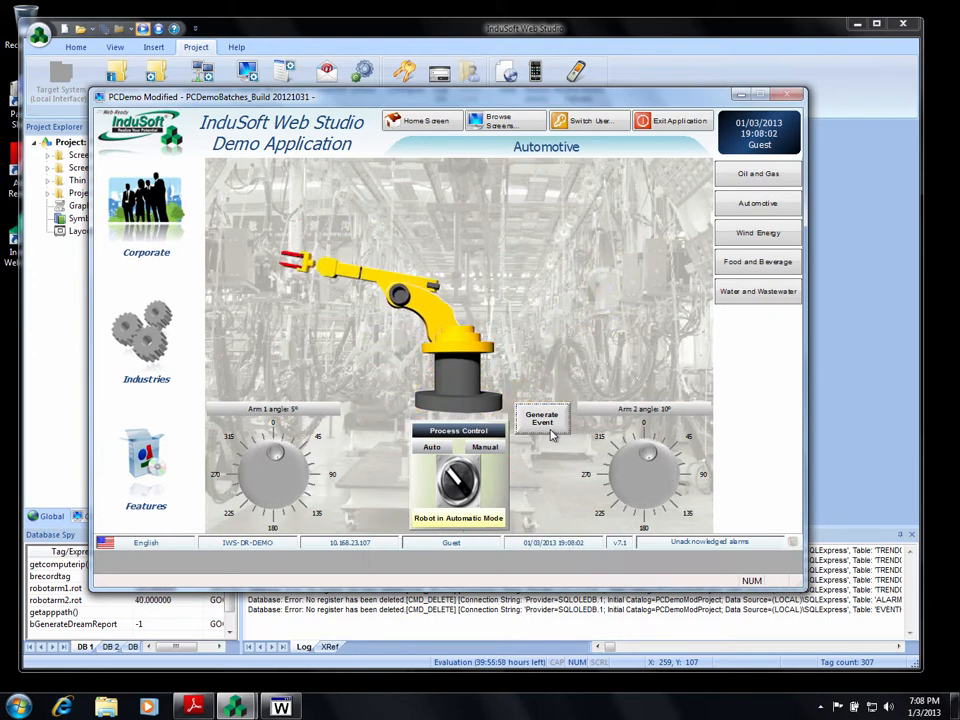
left_click(545, 420)
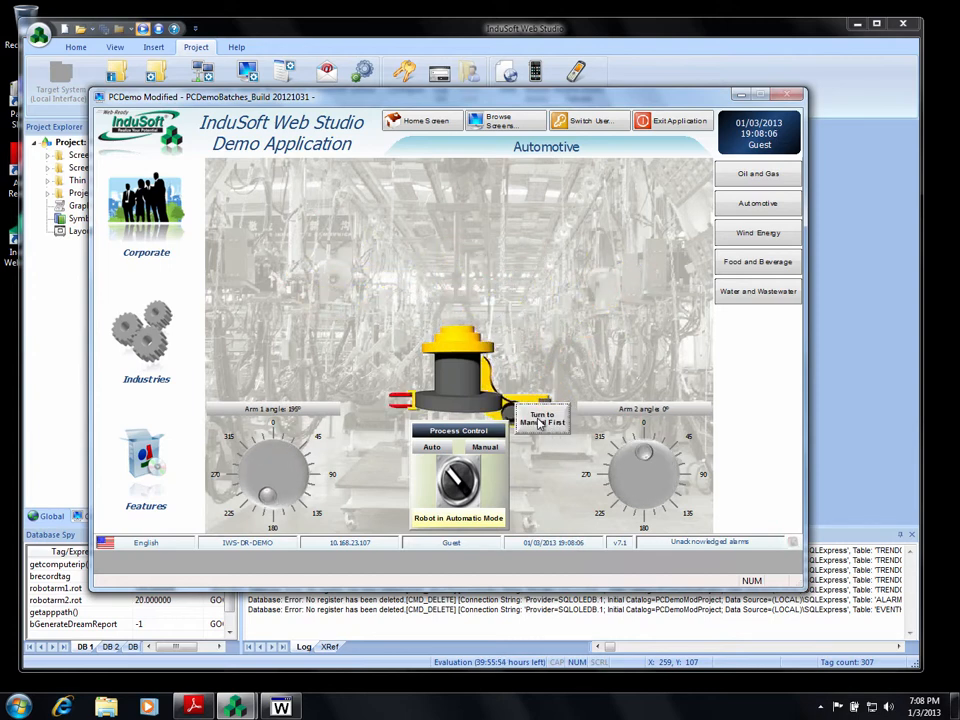
left_click(455, 483)
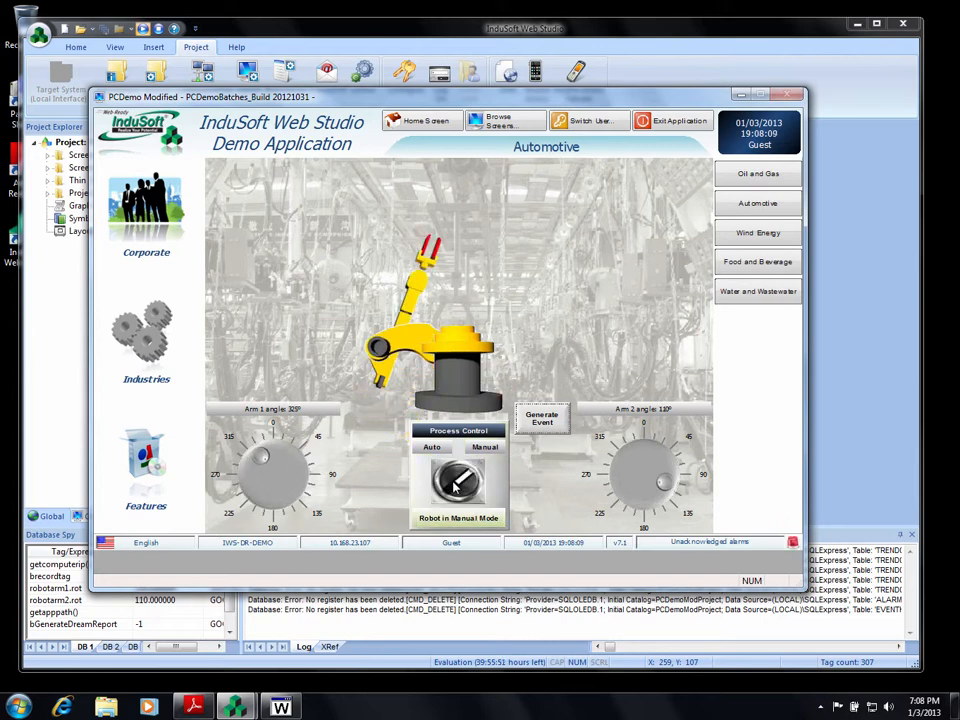
left_click(543, 420)
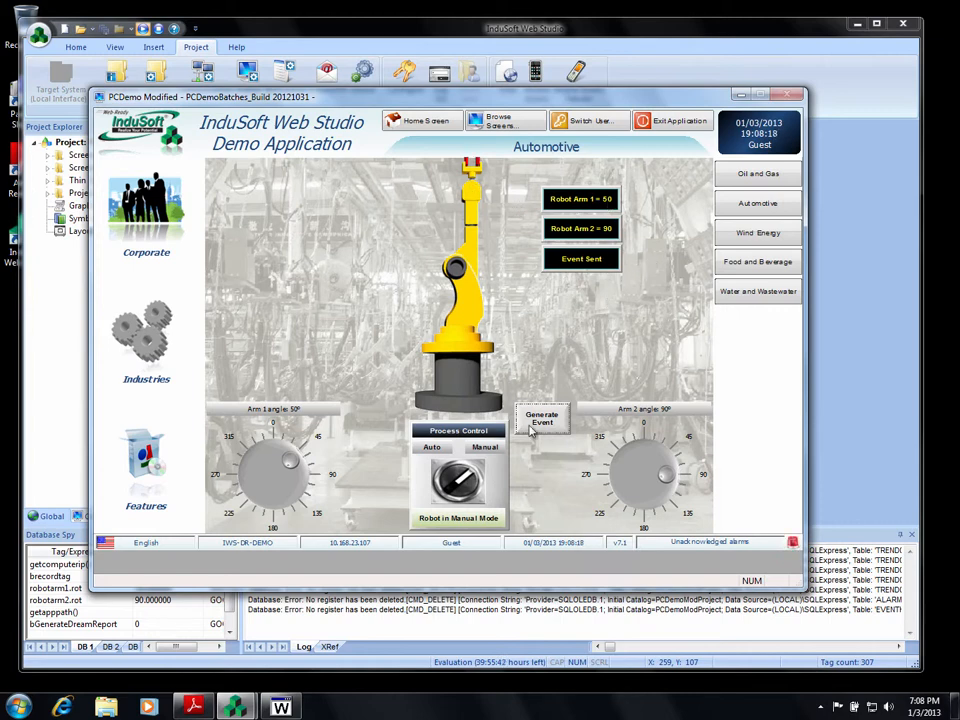
left_click(461, 480)
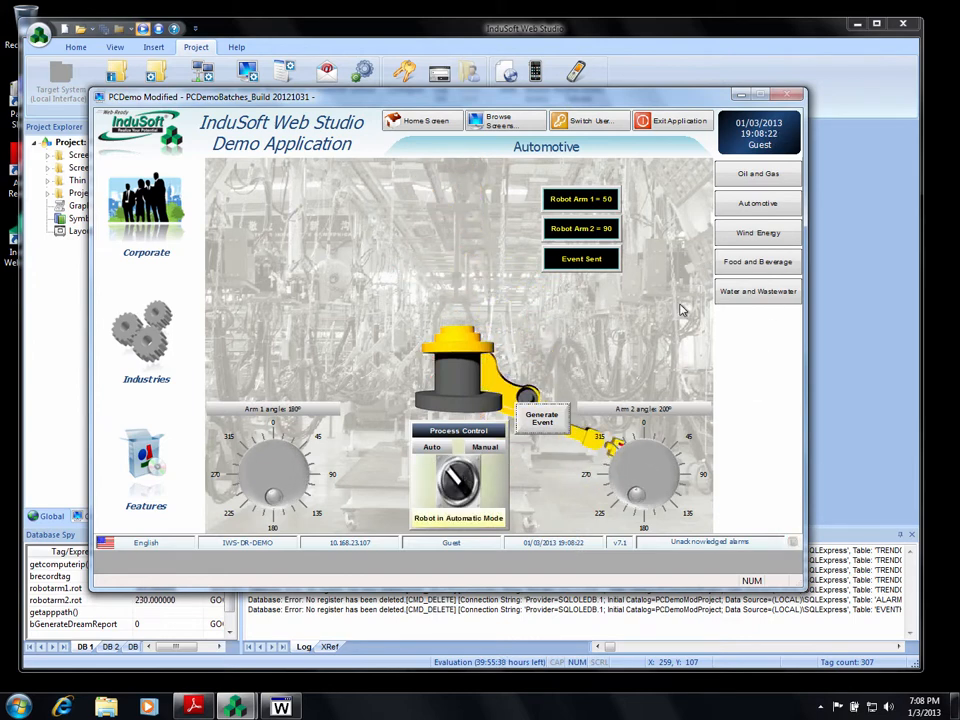
left_click(768, 236)
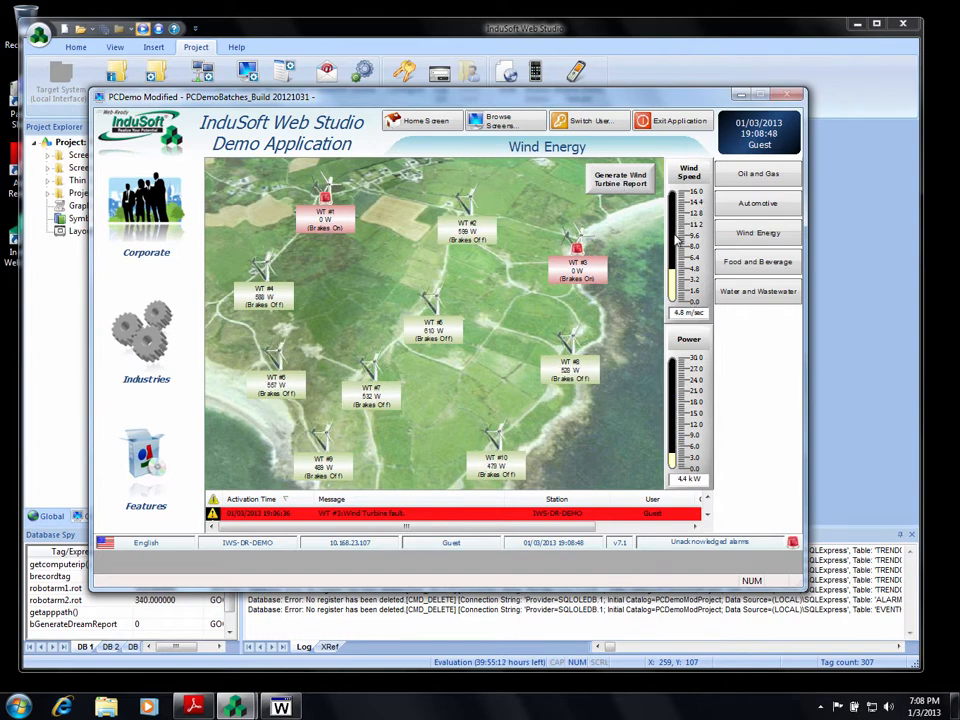
Exit the demo from the Food and Beverage screen, confirming Yes and acknowledging the Finishing Batch message.
left_click(770, 265)
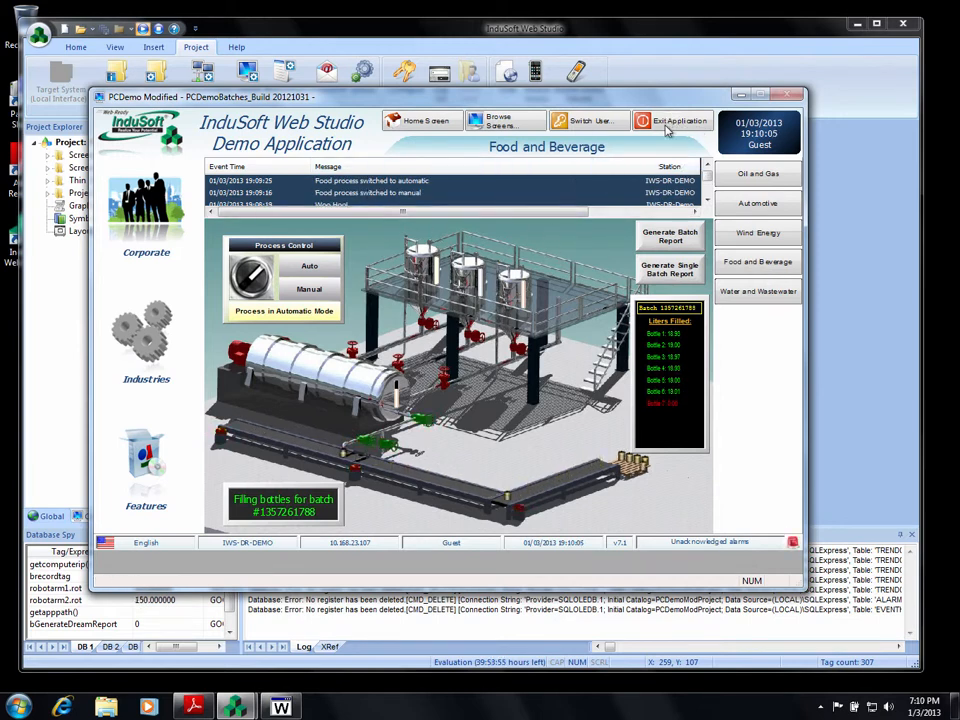
left_click(667, 124)
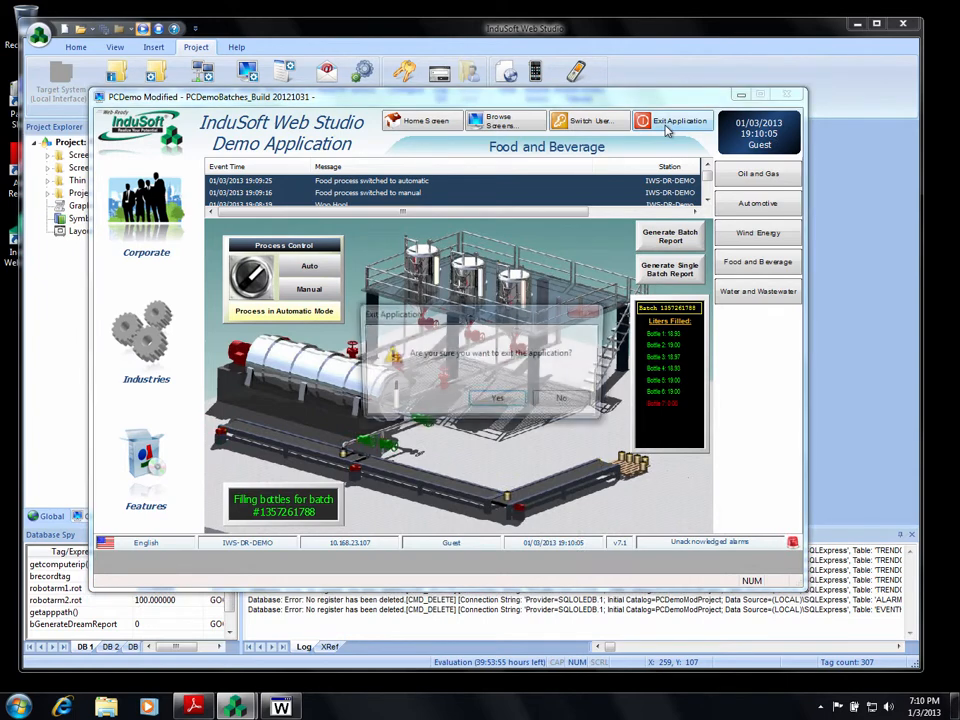
left_click(484, 404)
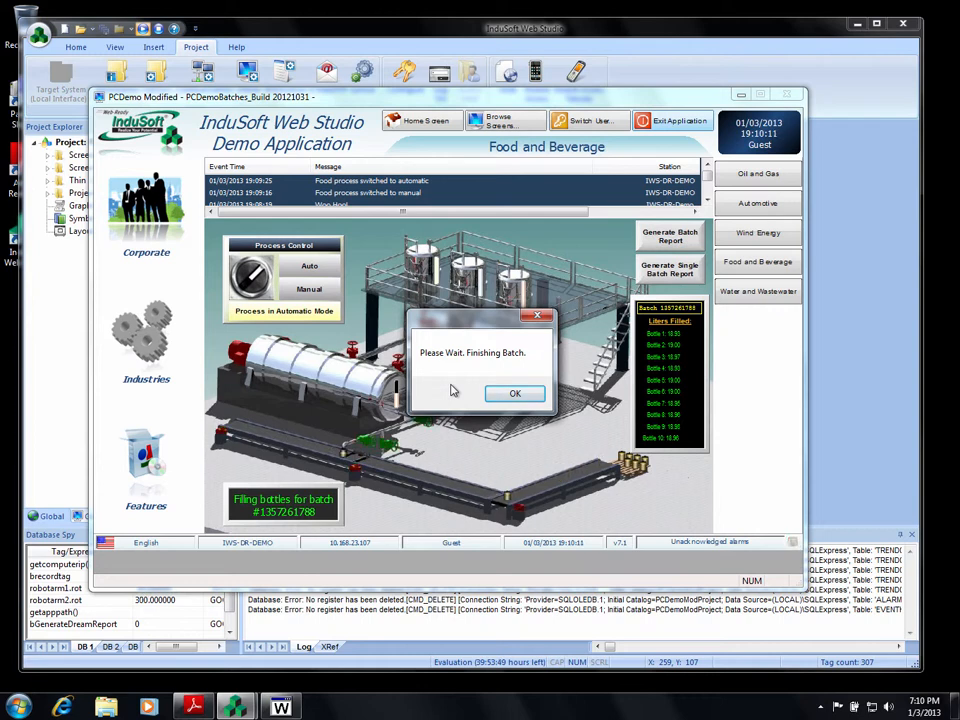
left_click(510, 393)
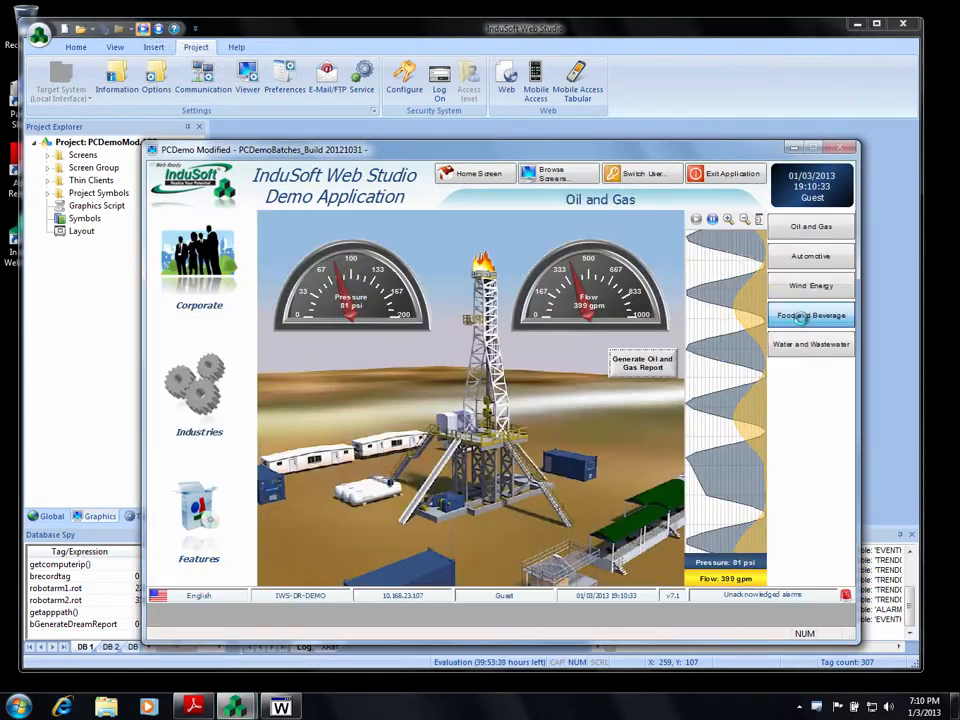
Rerun the demo, view Water and Wastewater, then minimize both the demo and Studio windows.
left_click(800, 316)
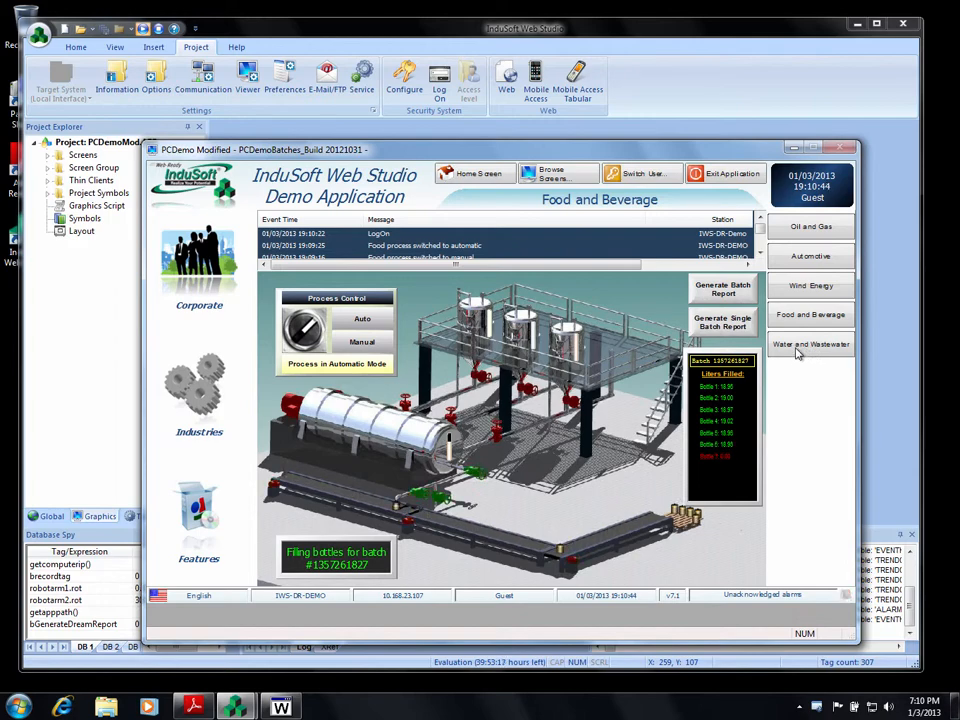
left_click(798, 346)
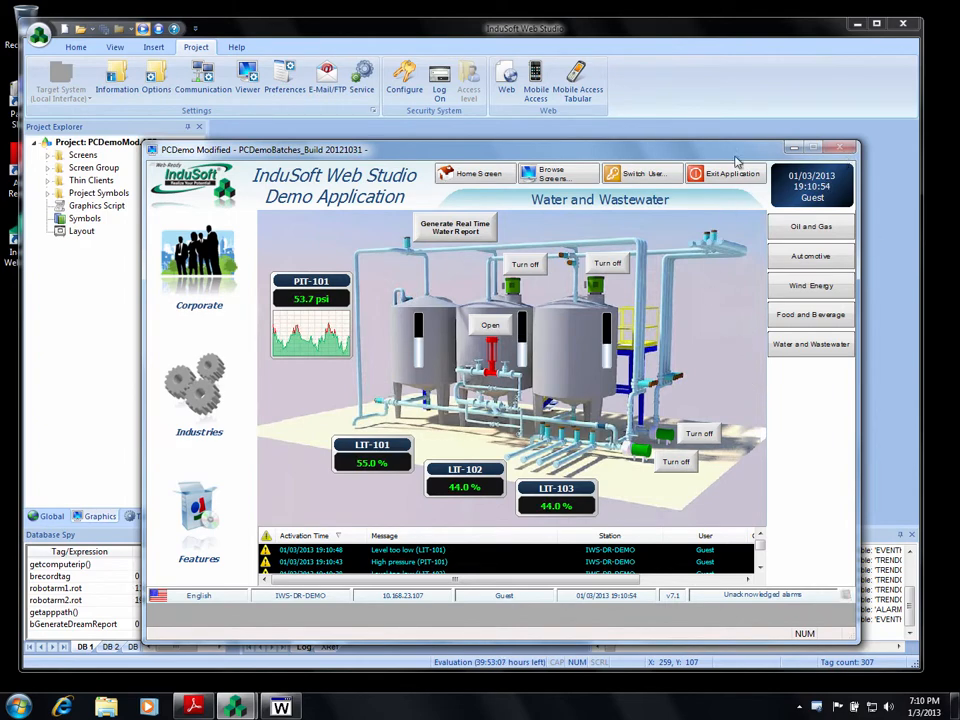
left_click(795, 152)
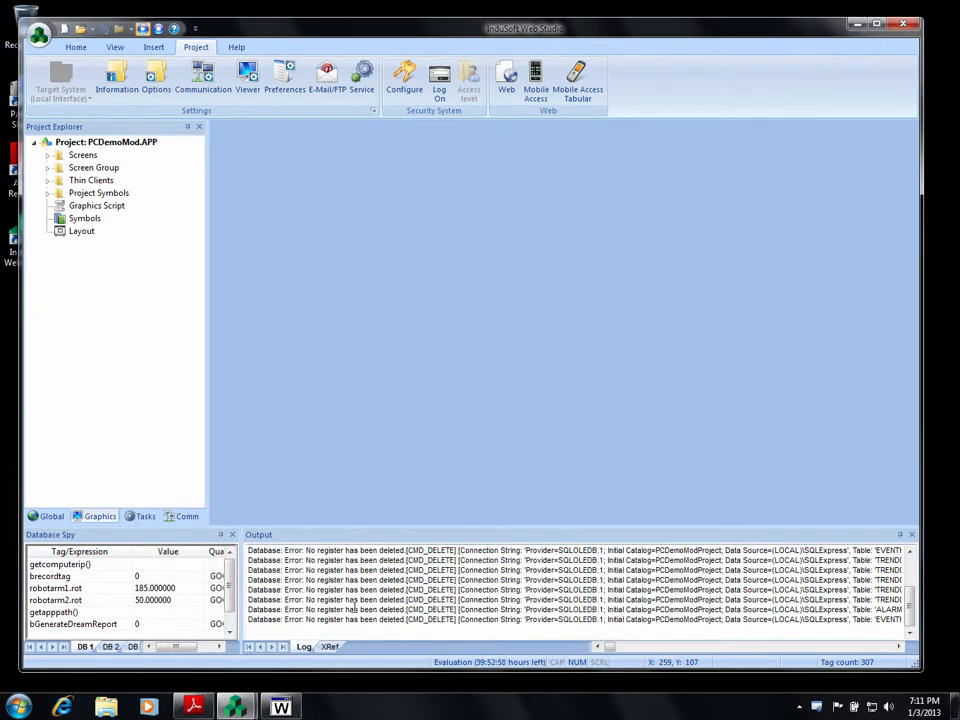
left_click(855, 25)
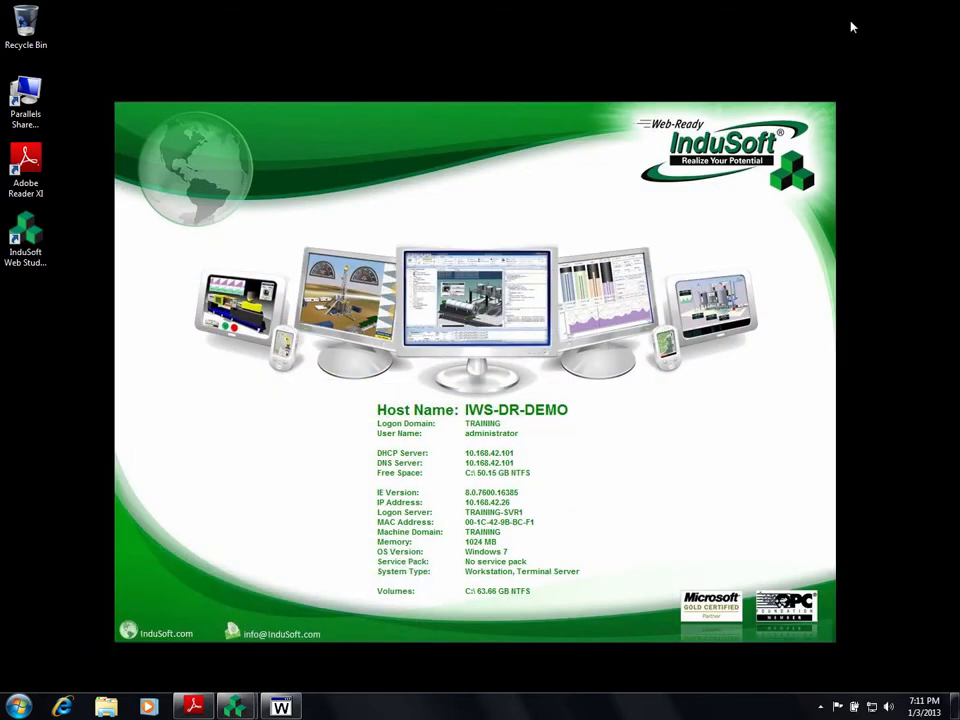
Launch SQL Server Management Studio from the Microsoft SQL Server 2008 R2 group and connect to (local)\SQLEXPRESS.
left_click(19, 707)
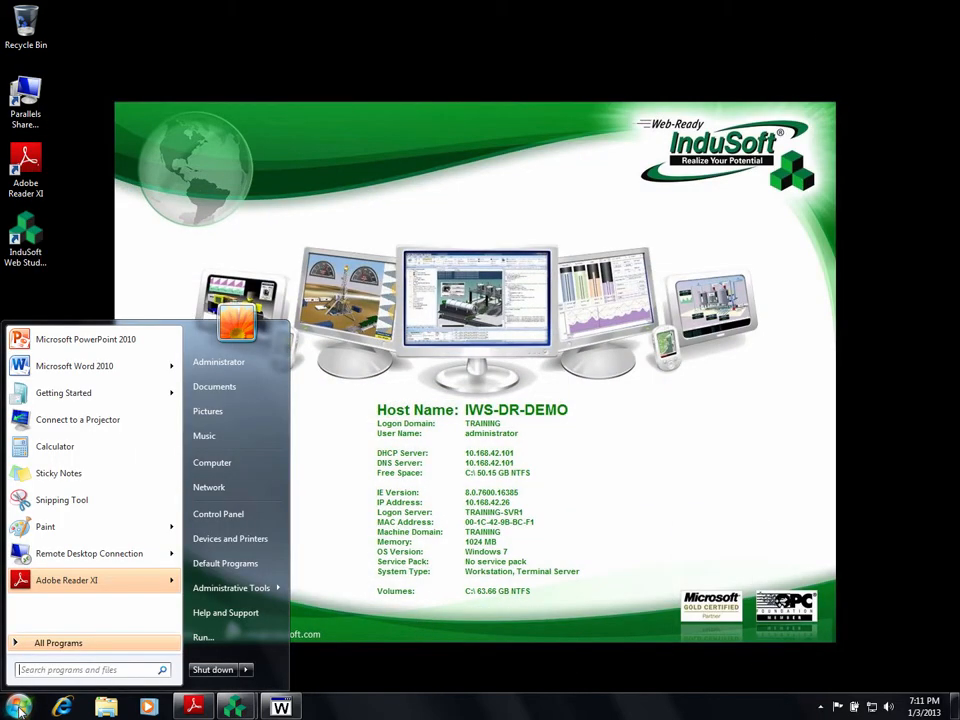
left_click(80, 643)
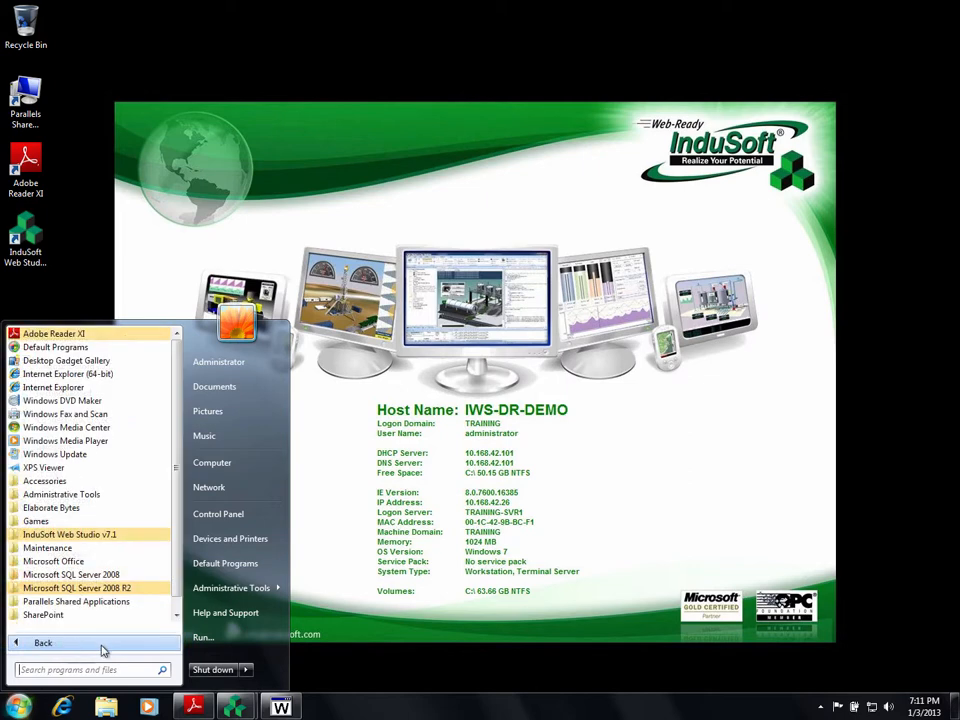
left_click(84, 592)
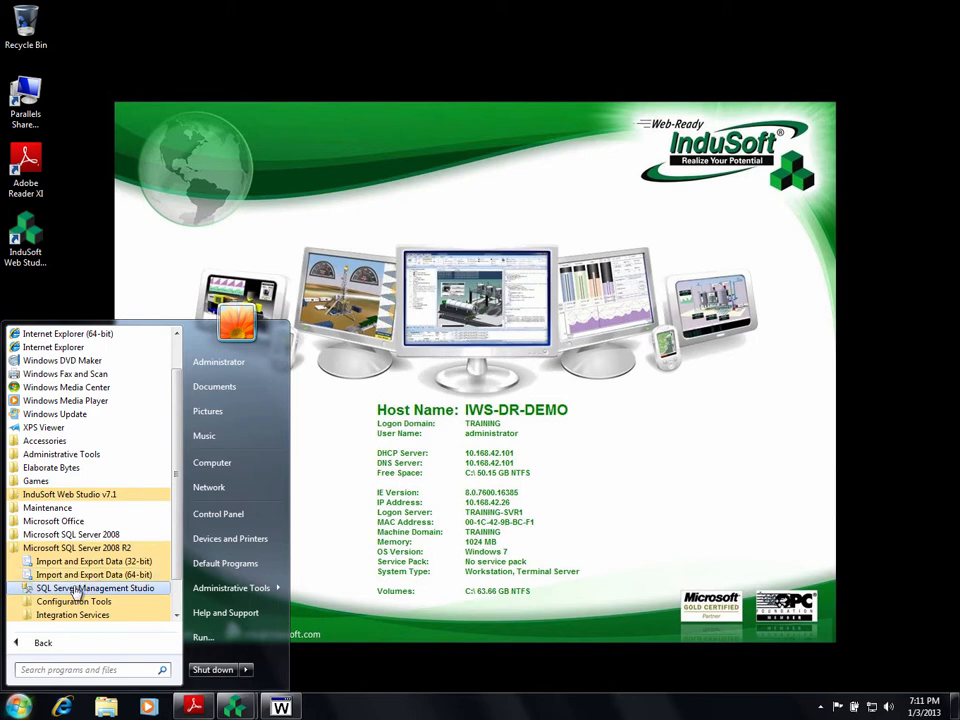
left_click(80, 588)
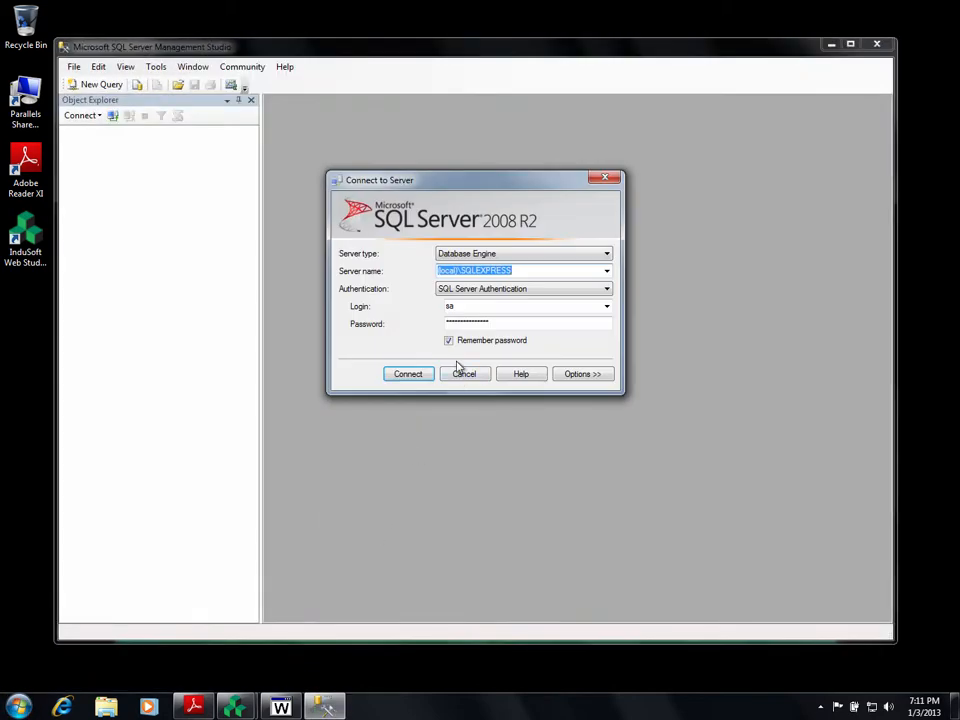
left_click(420, 377)
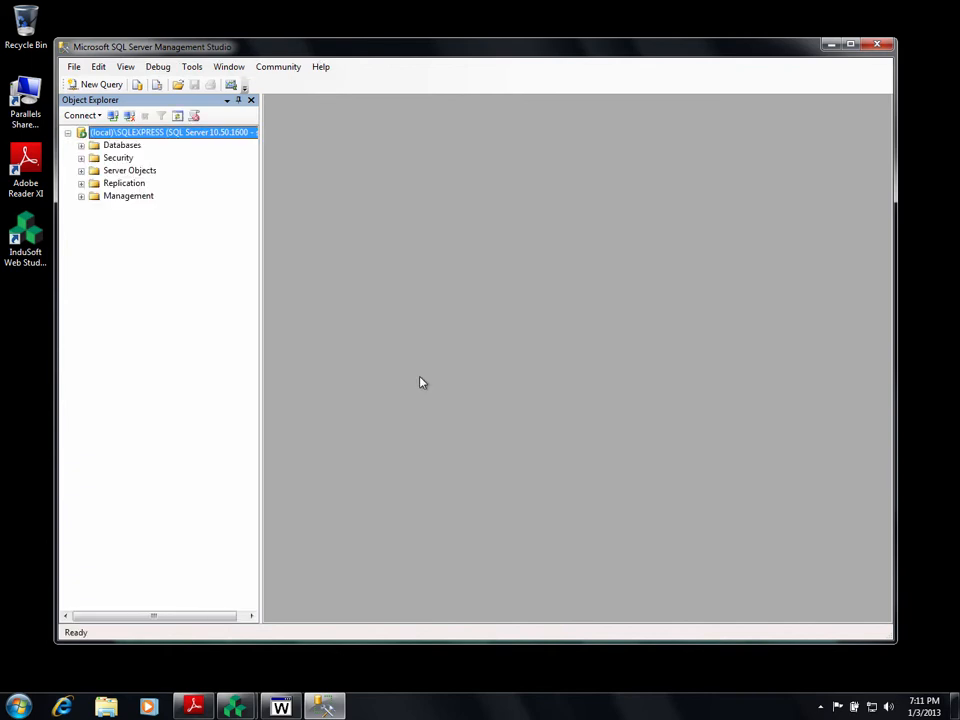
Expand Databases > PCDemoModProject > Tables and bring up the actions for dbo.BatchHistory.
left_click(81, 146)
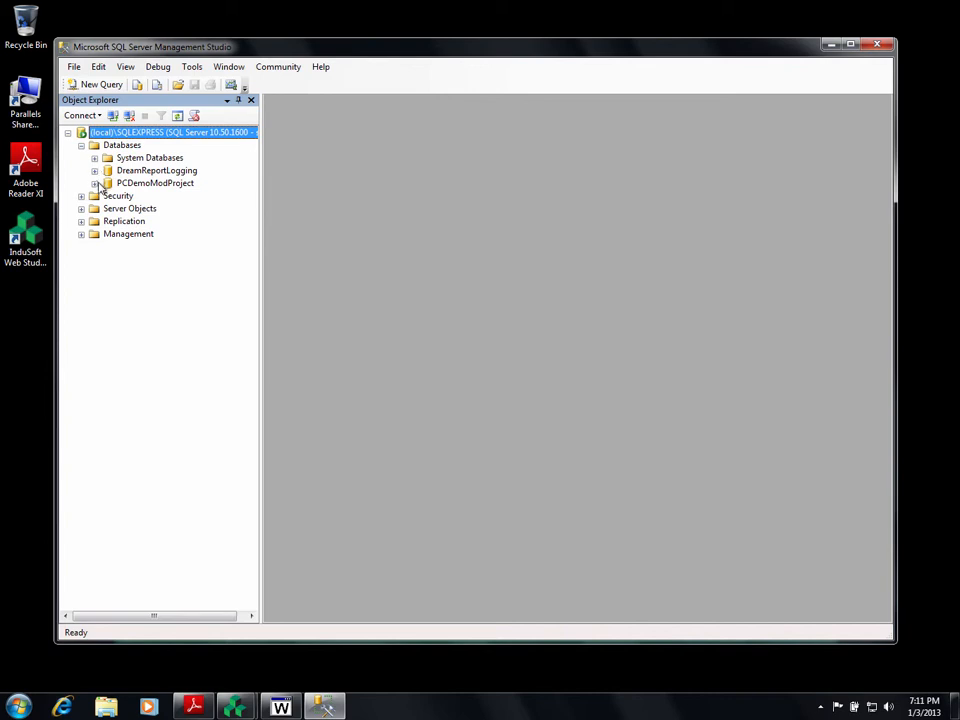
left_click(95, 184)
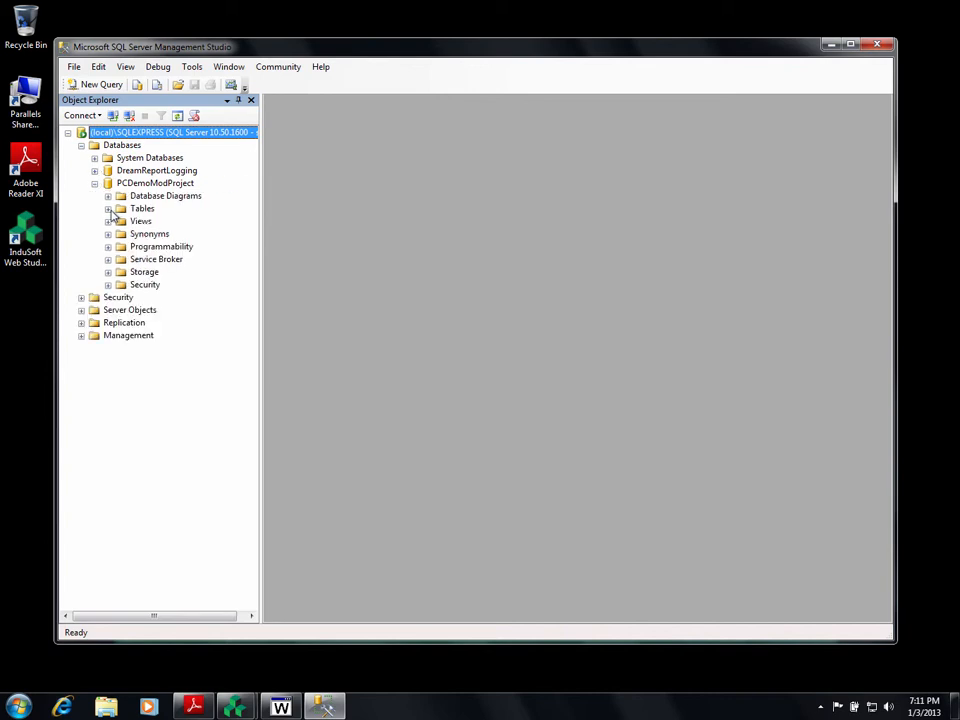
left_click(109, 209)
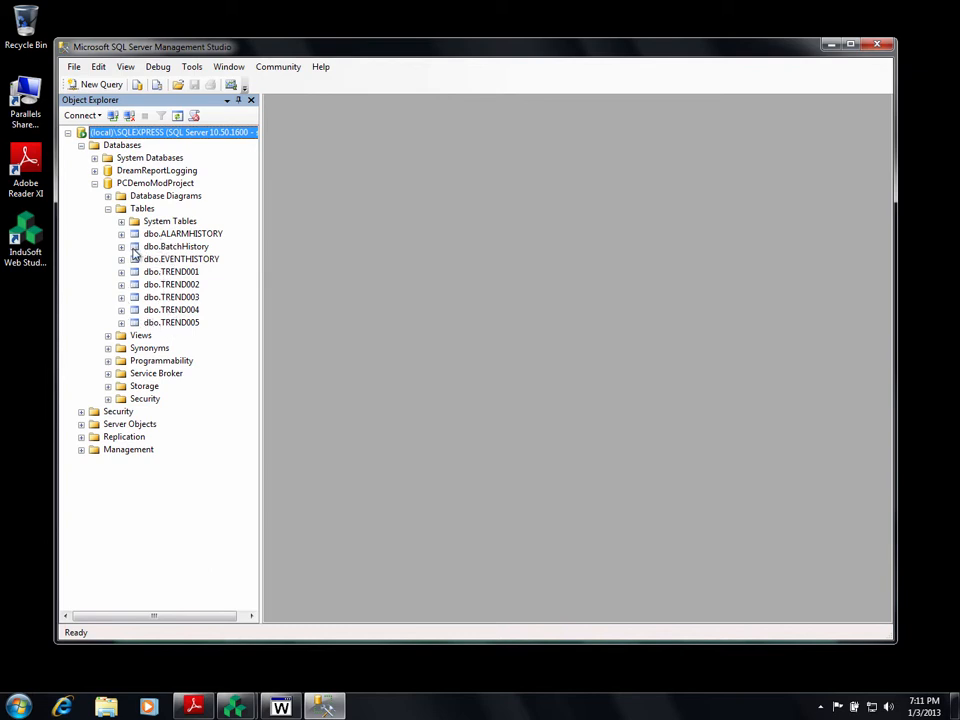
left_click(134, 252)
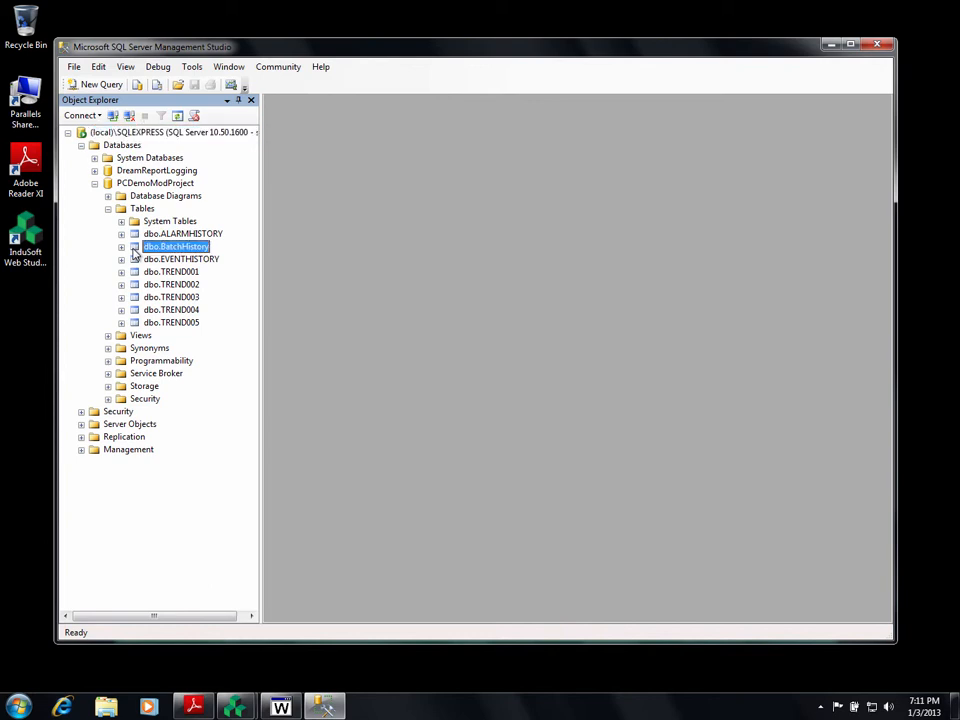
right_click(135, 253)
Select the top 1000 rows of dbo.BatchHistory, then of dbo.TREND005.
left_click(178, 286)
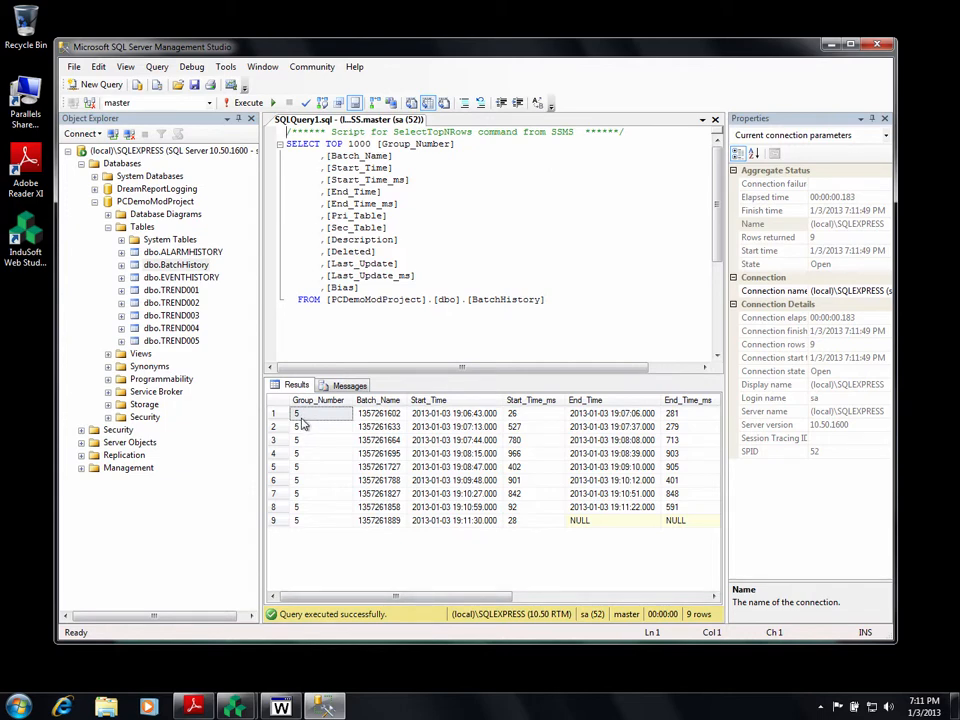
left_click(136, 342)
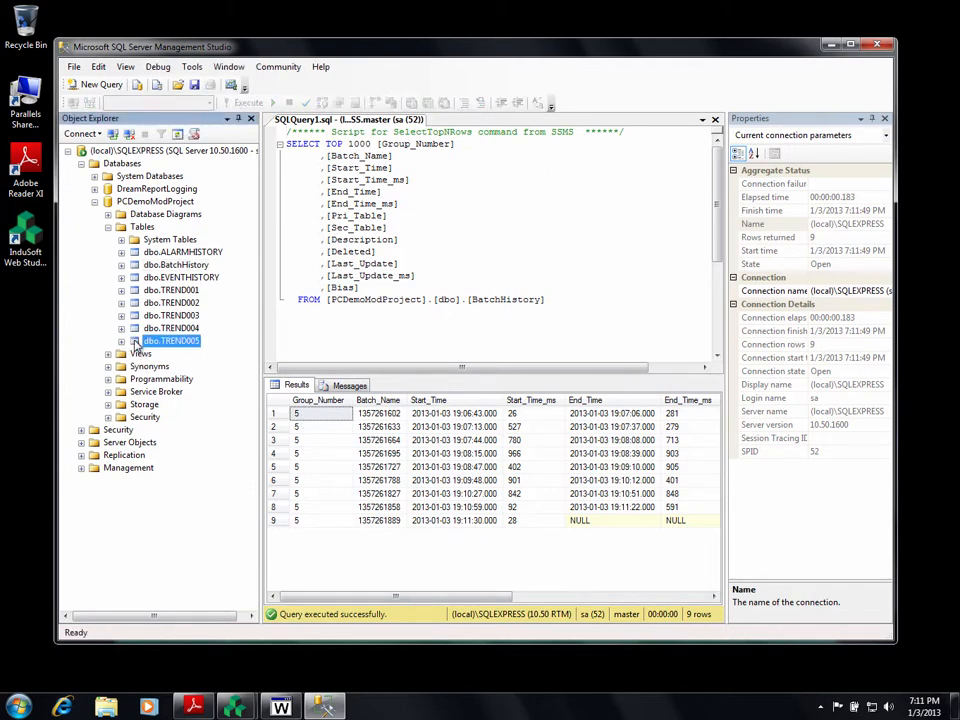
left_click(121, 342)
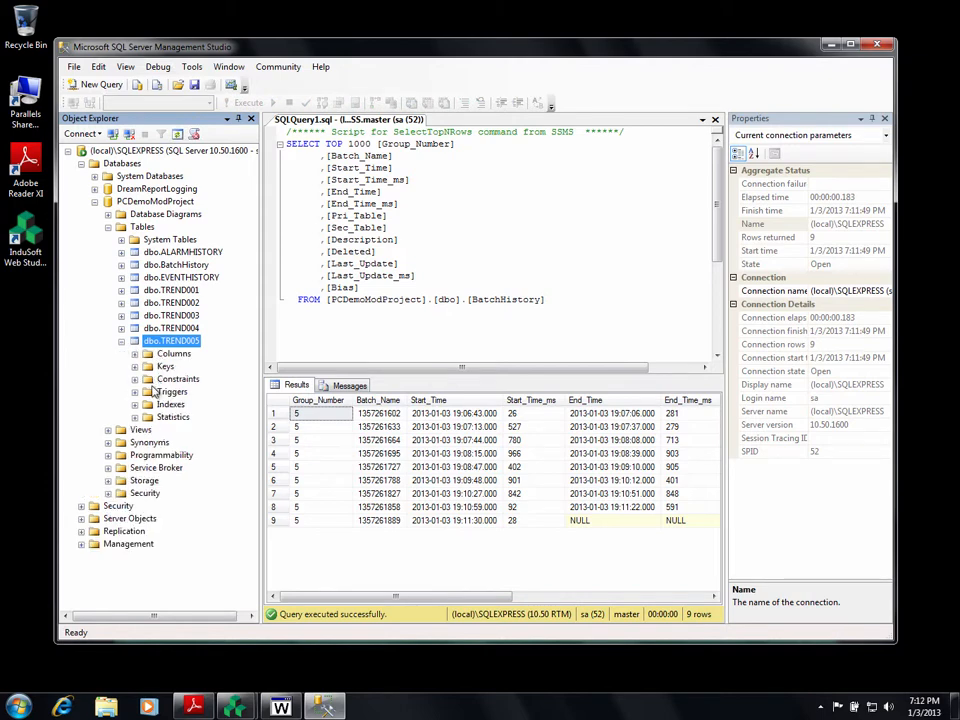
right_click(152, 344)
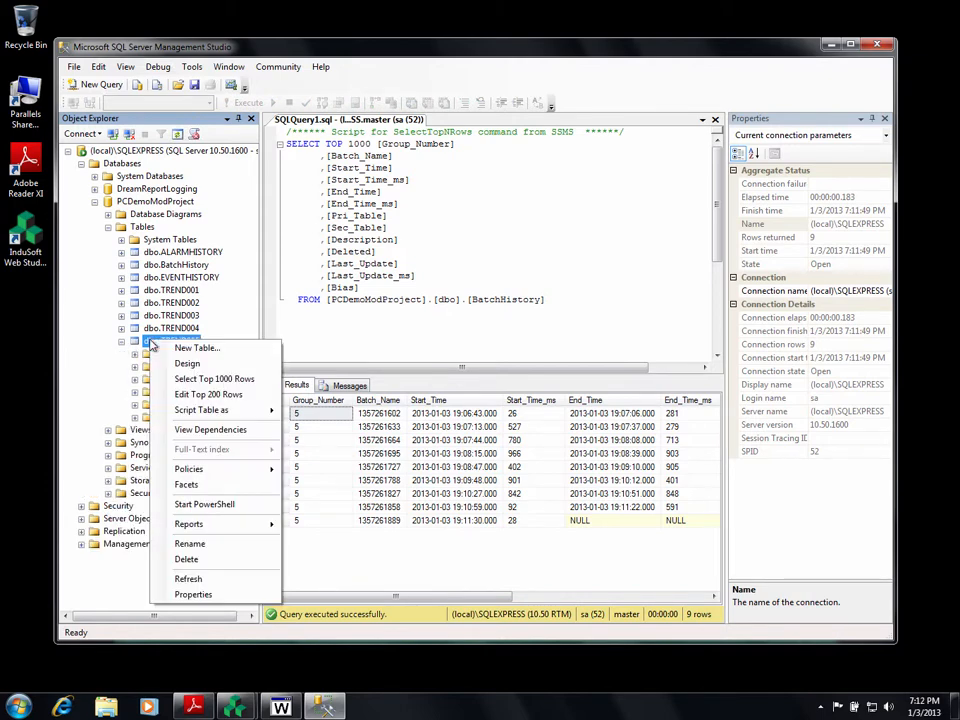
left_click(198, 382)
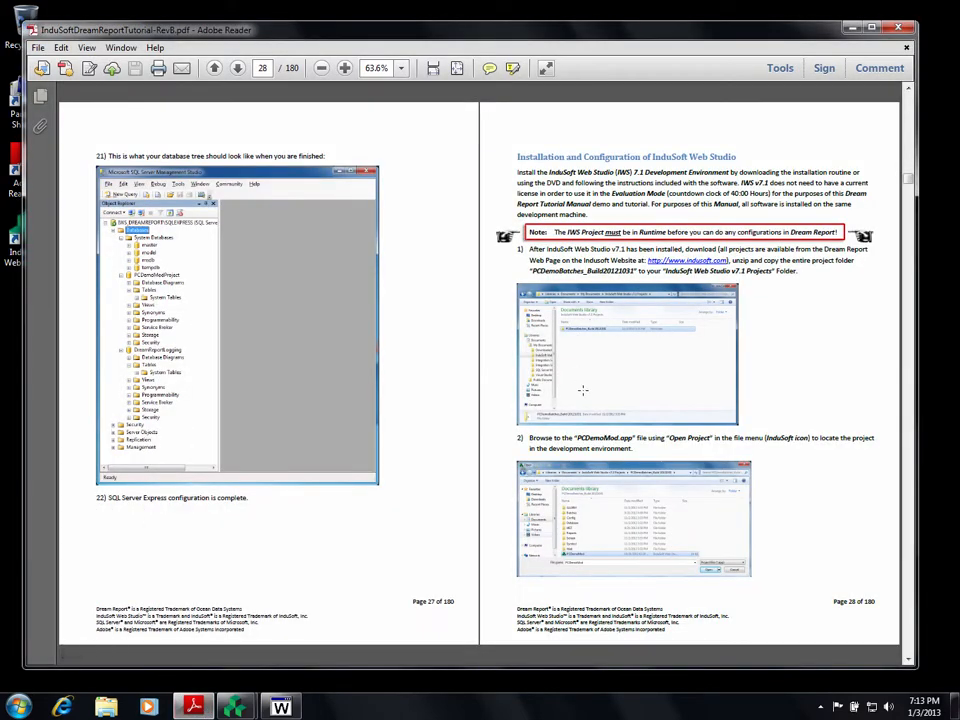
Scroll the Dream Report tutorial PDF ahead to pages 35–36, where the testing section ends.
scroll(583, 390, "down", 2)
scroll(581, 391, "down", 2)
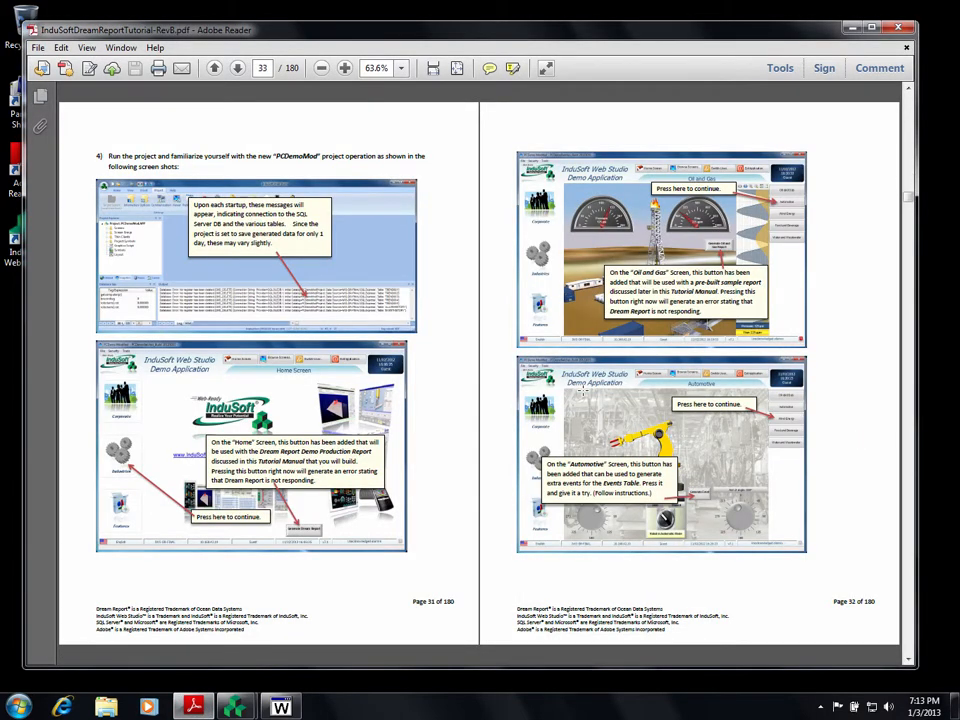
scroll(583, 390, "down", 2)
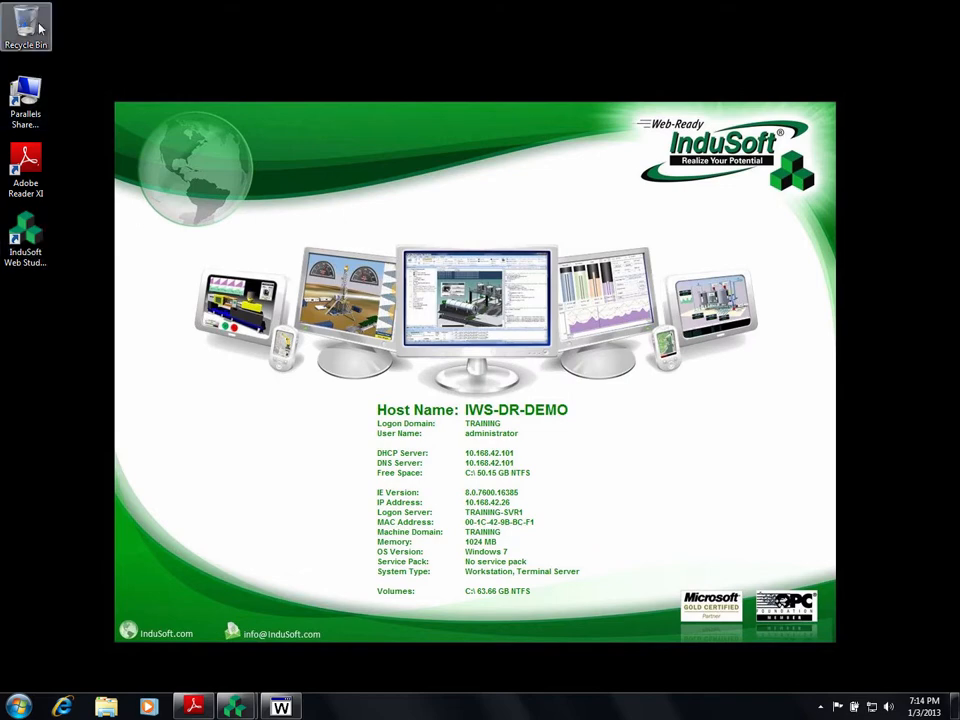
Run DreamReport_4.51.5911.1116_IWS from X:\Software\Dream Report as administrator.
key("super+e")
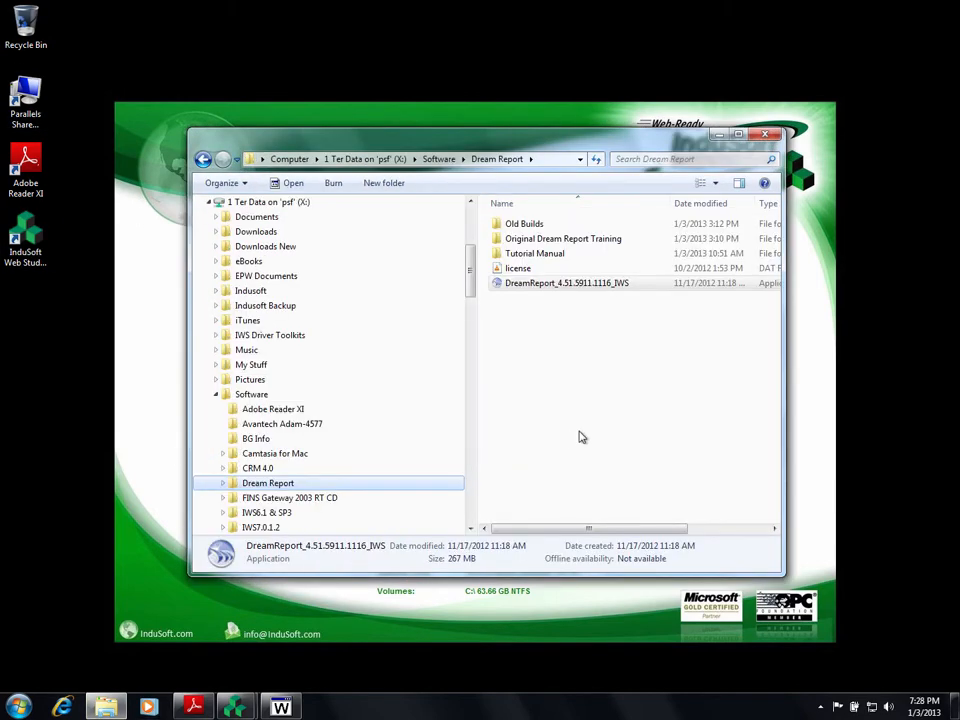
right_click(510, 286)
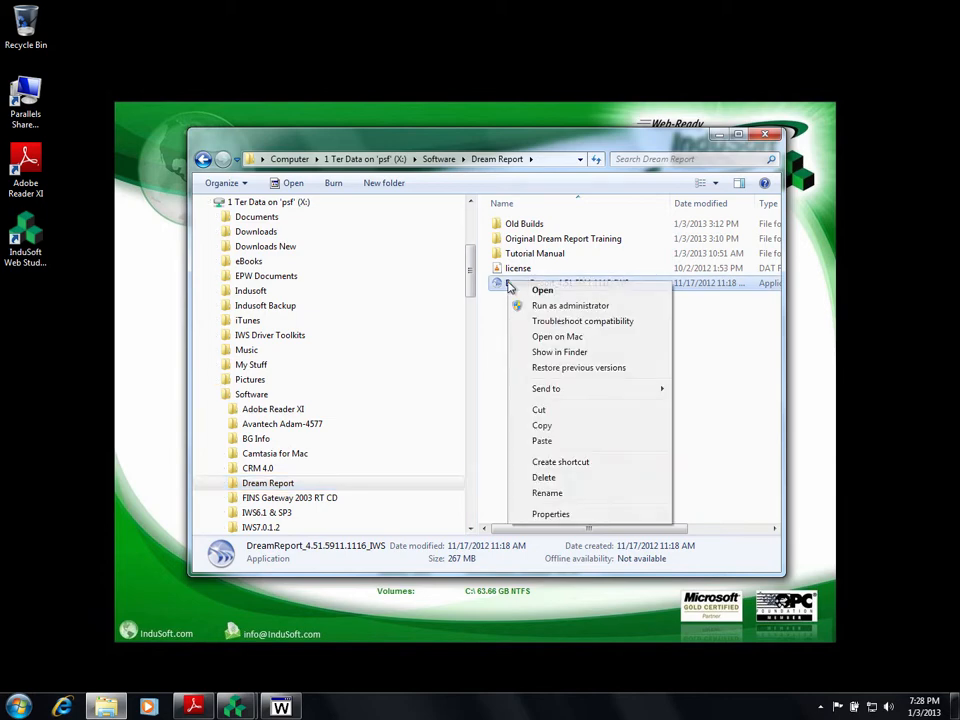
left_click(550, 308)
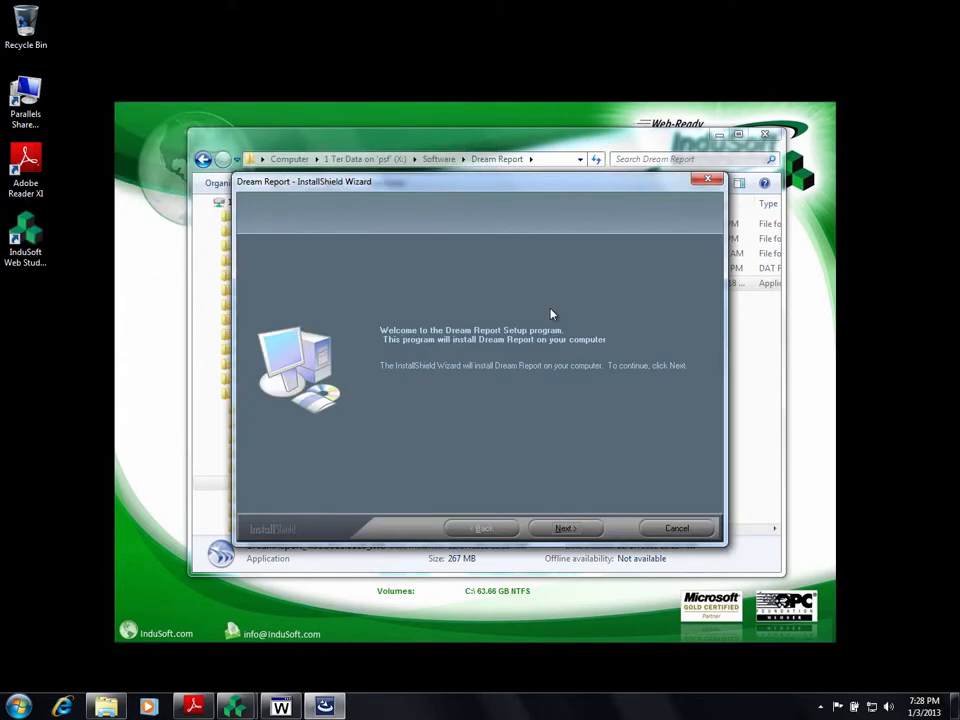
Install Dream Report with all features into C:\ODS\Dream Report, restart, and log back on.
left_click(553, 533)
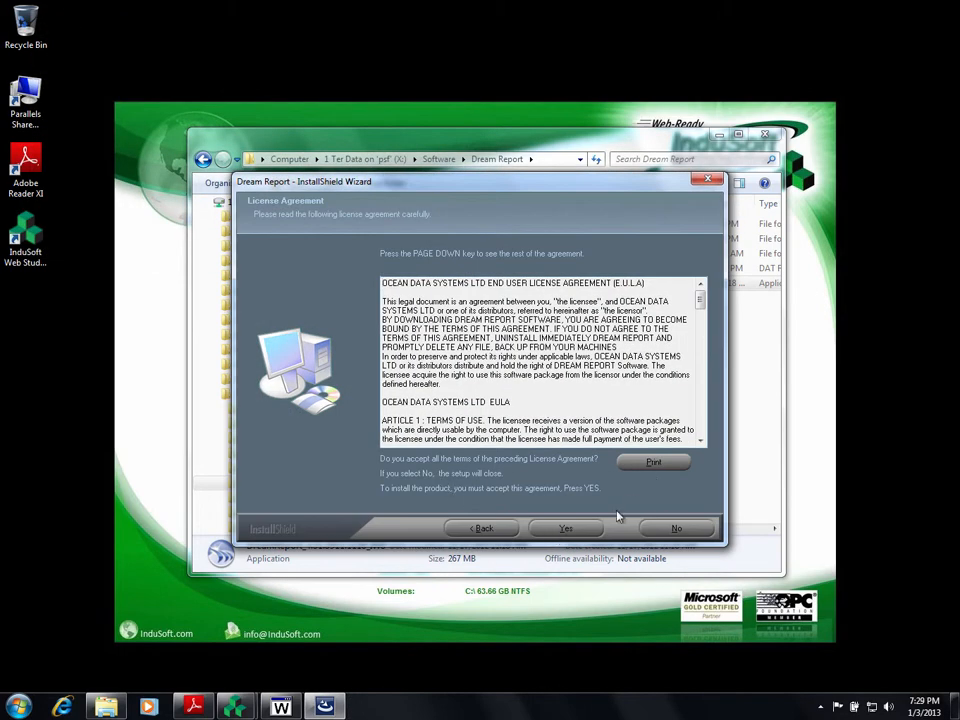
left_click(569, 529)
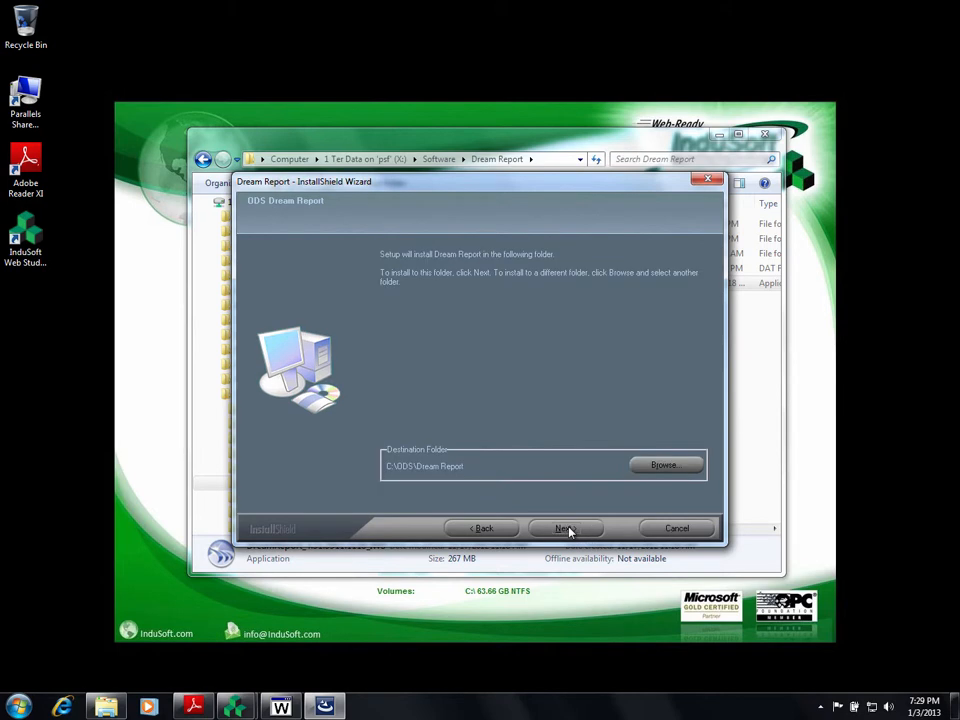
left_click(566, 529)
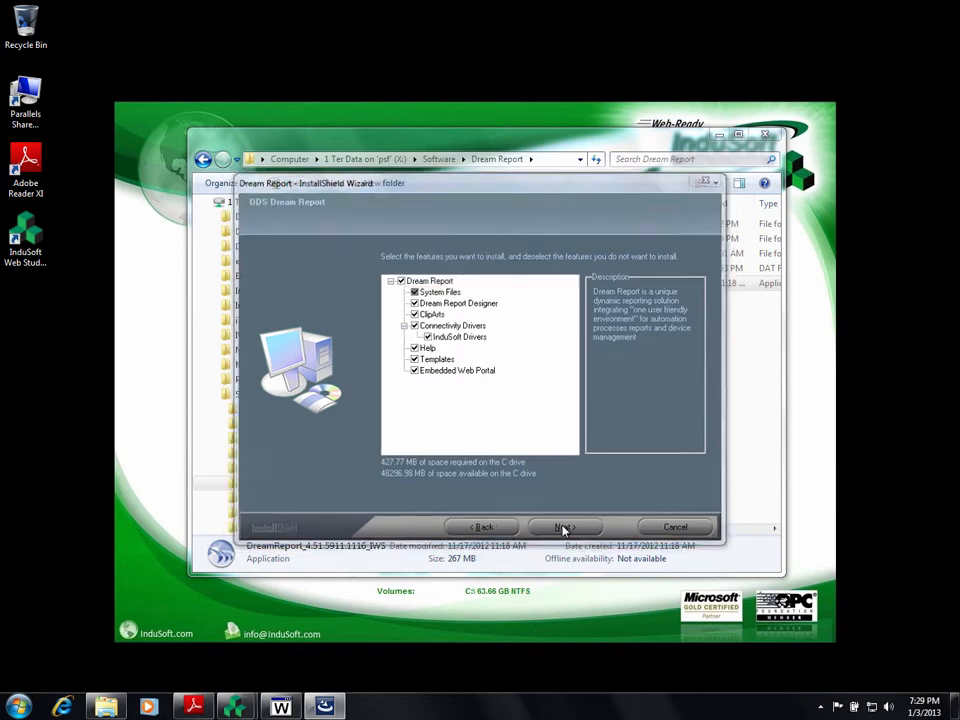
left_click(563, 528)
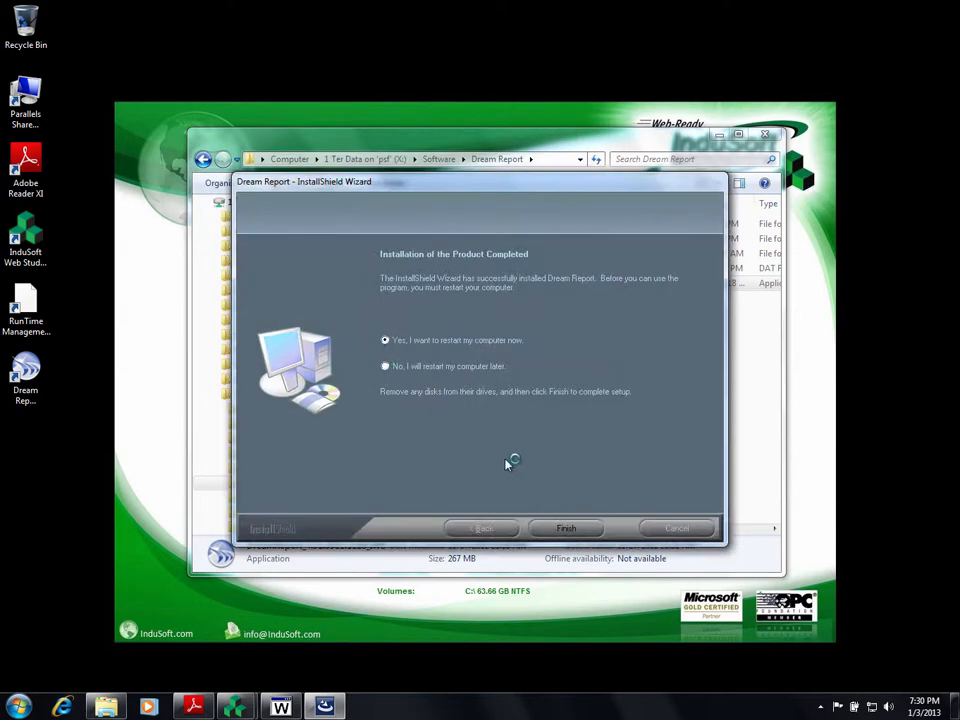
left_click(562, 530)
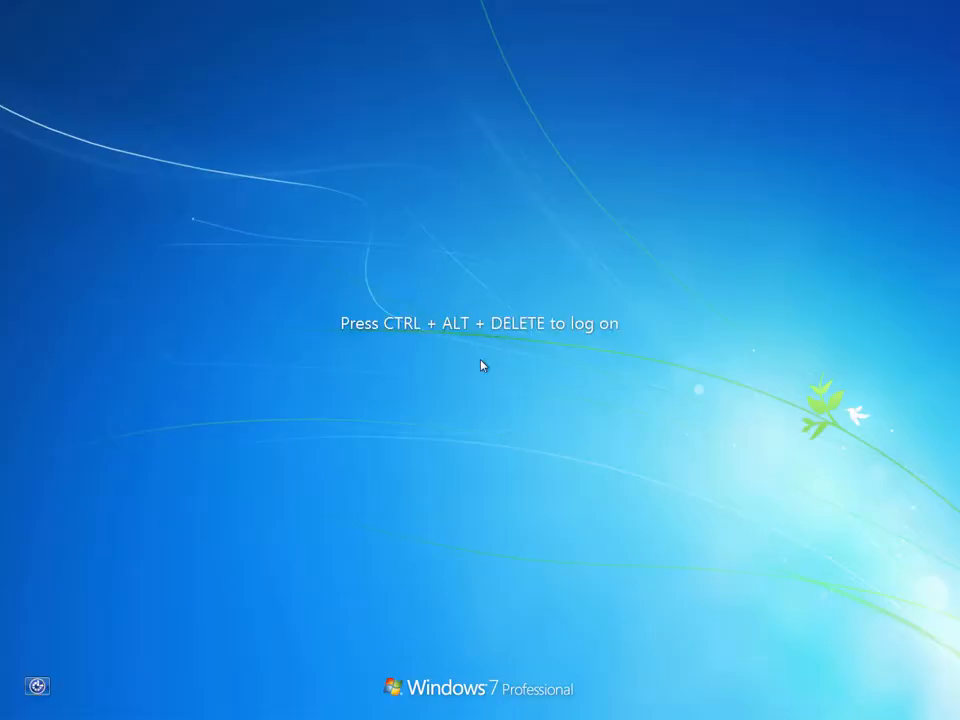
key("ctrl+alt+Delete")
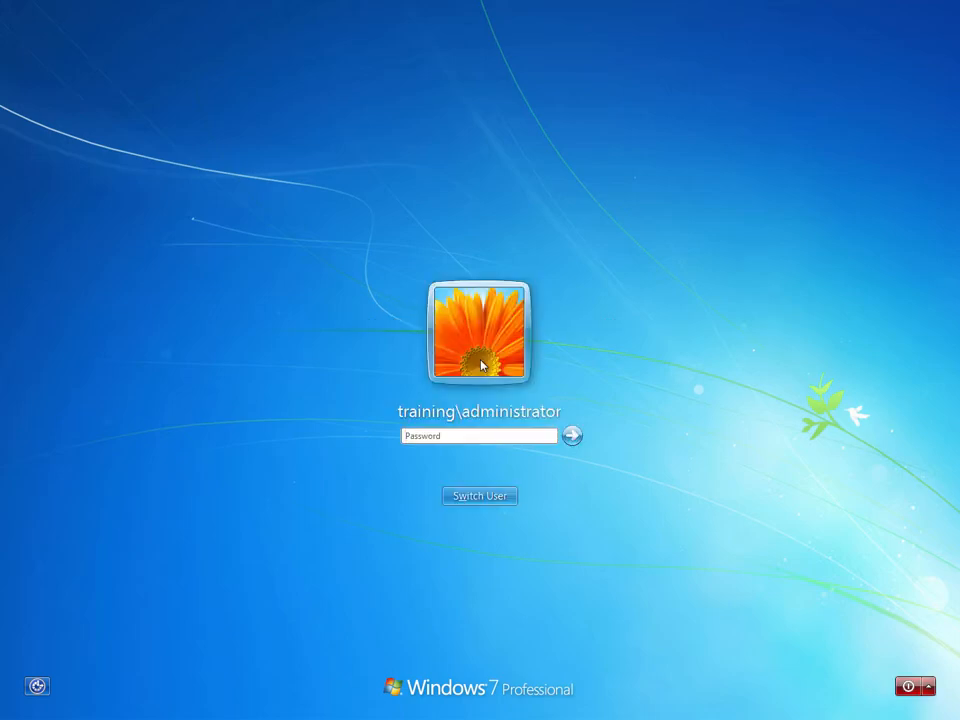
key("Return")
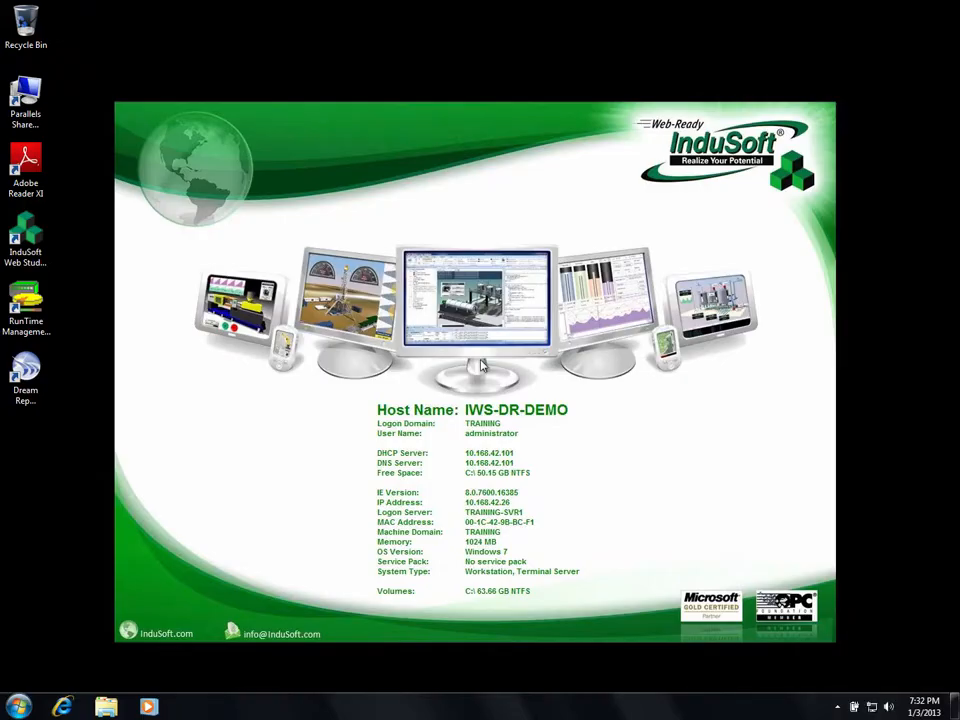